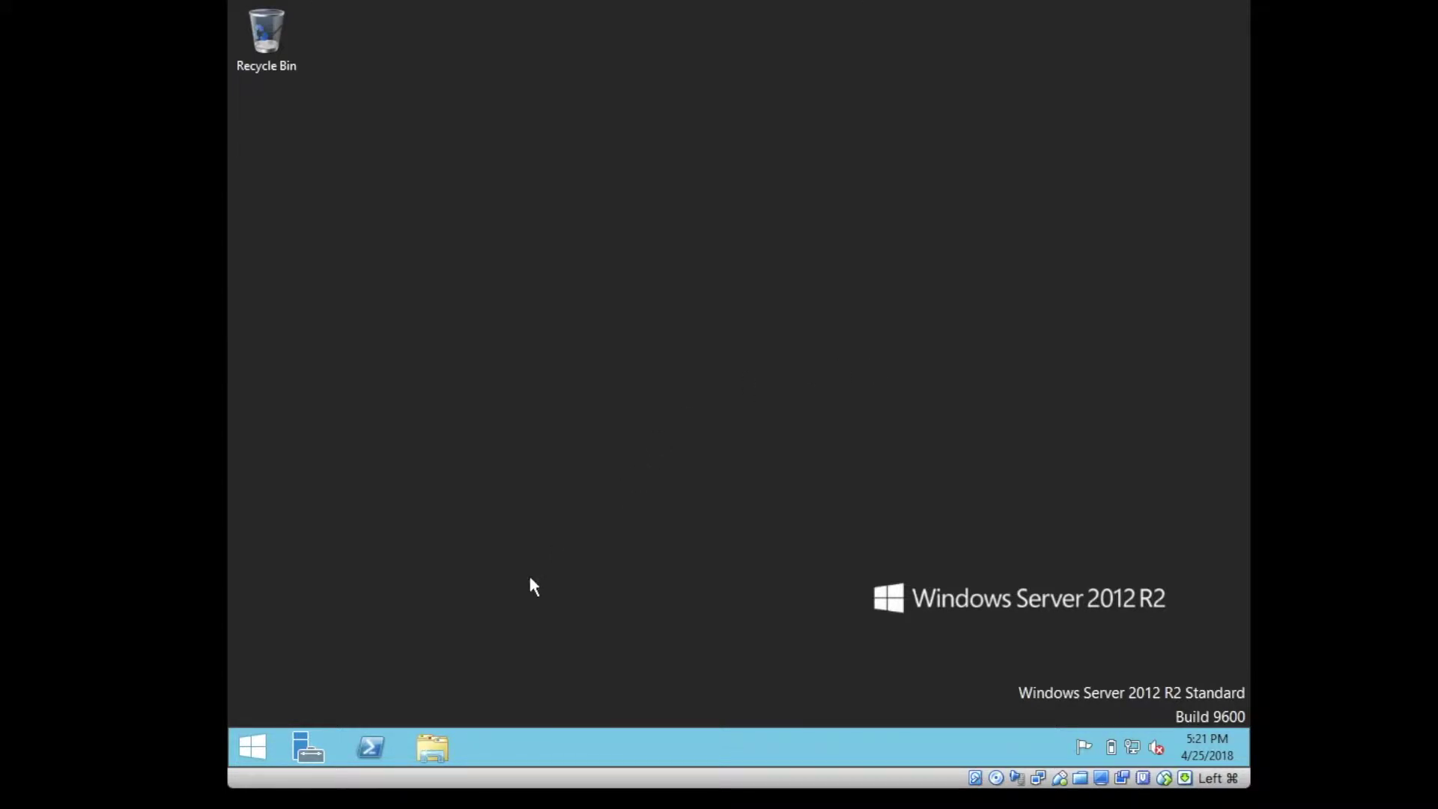
# Open Windows PowerShell and run ipconfig to show the server's network settings
pyautogui.click(370, 747)
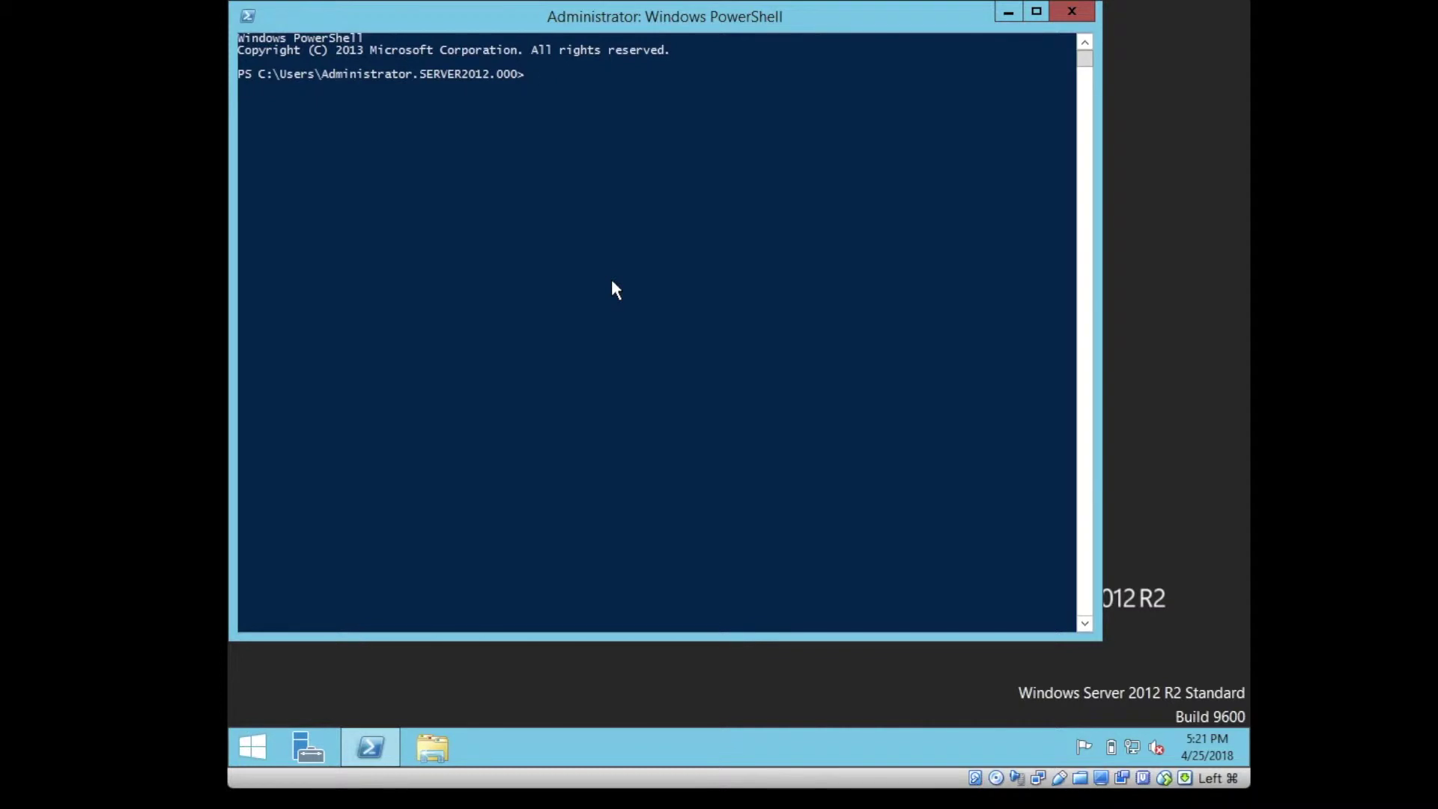
pyautogui.write('ipconfig')
pyautogui.press('Return')
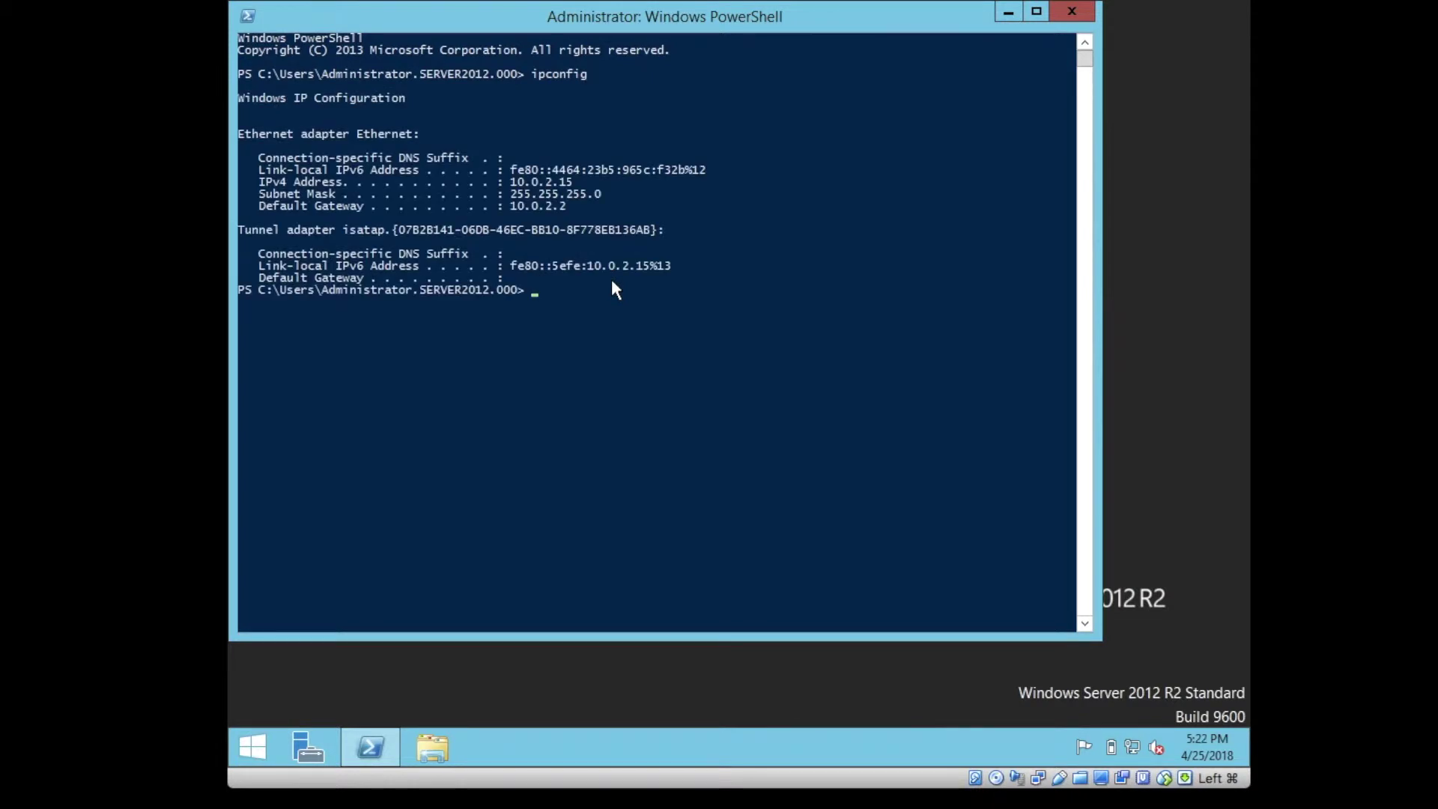
# Run Get-Host to display the host details, then return to the Start screen
pyautogui.write('get-a')
pyautogui.press('Tab')
pyautogui.press('BackSpace')
pyautogui.press('BackSpace')
pyautogui.press('BackSpace')
pyautogui.write('h')
pyautogui.press('Return')
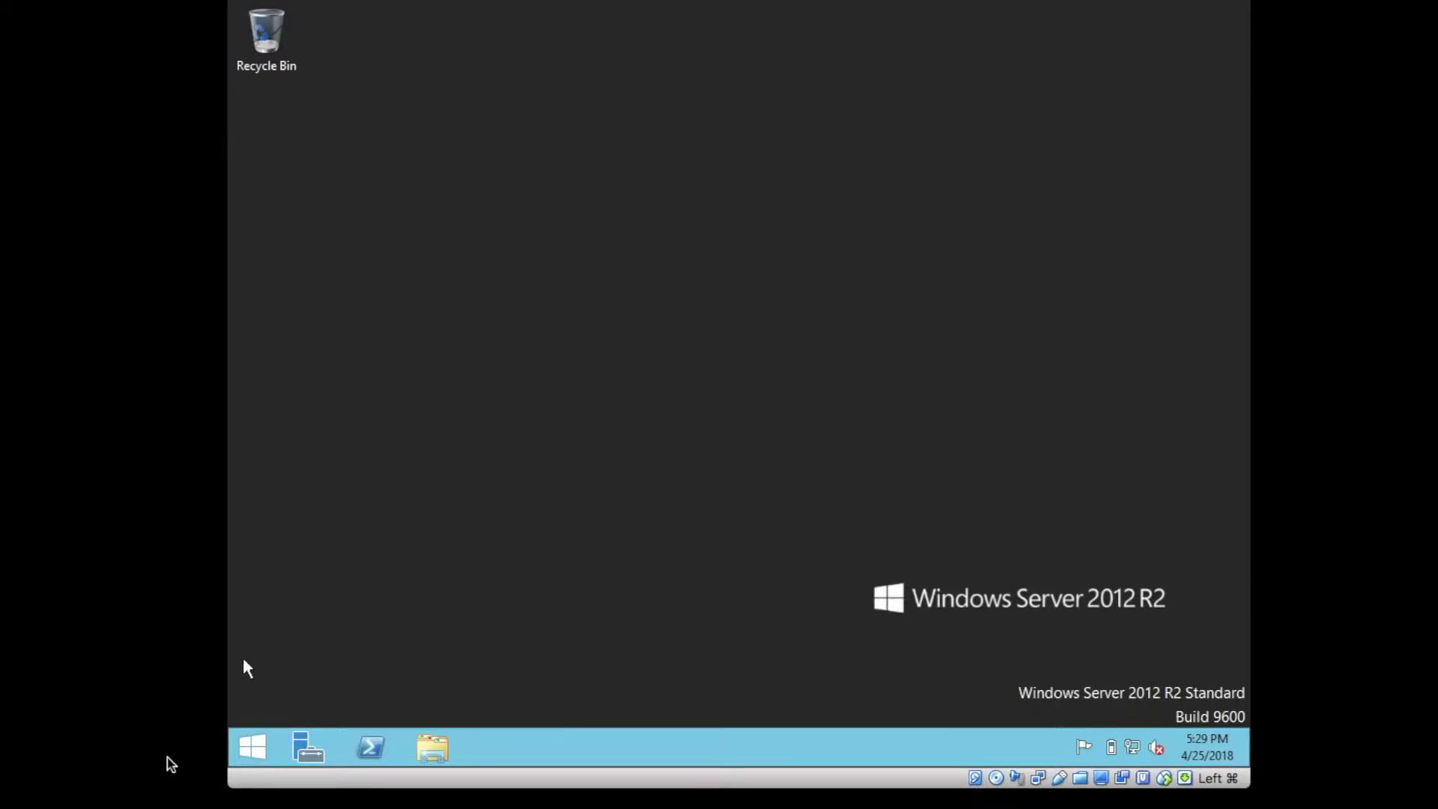
pyautogui.click(252, 758)
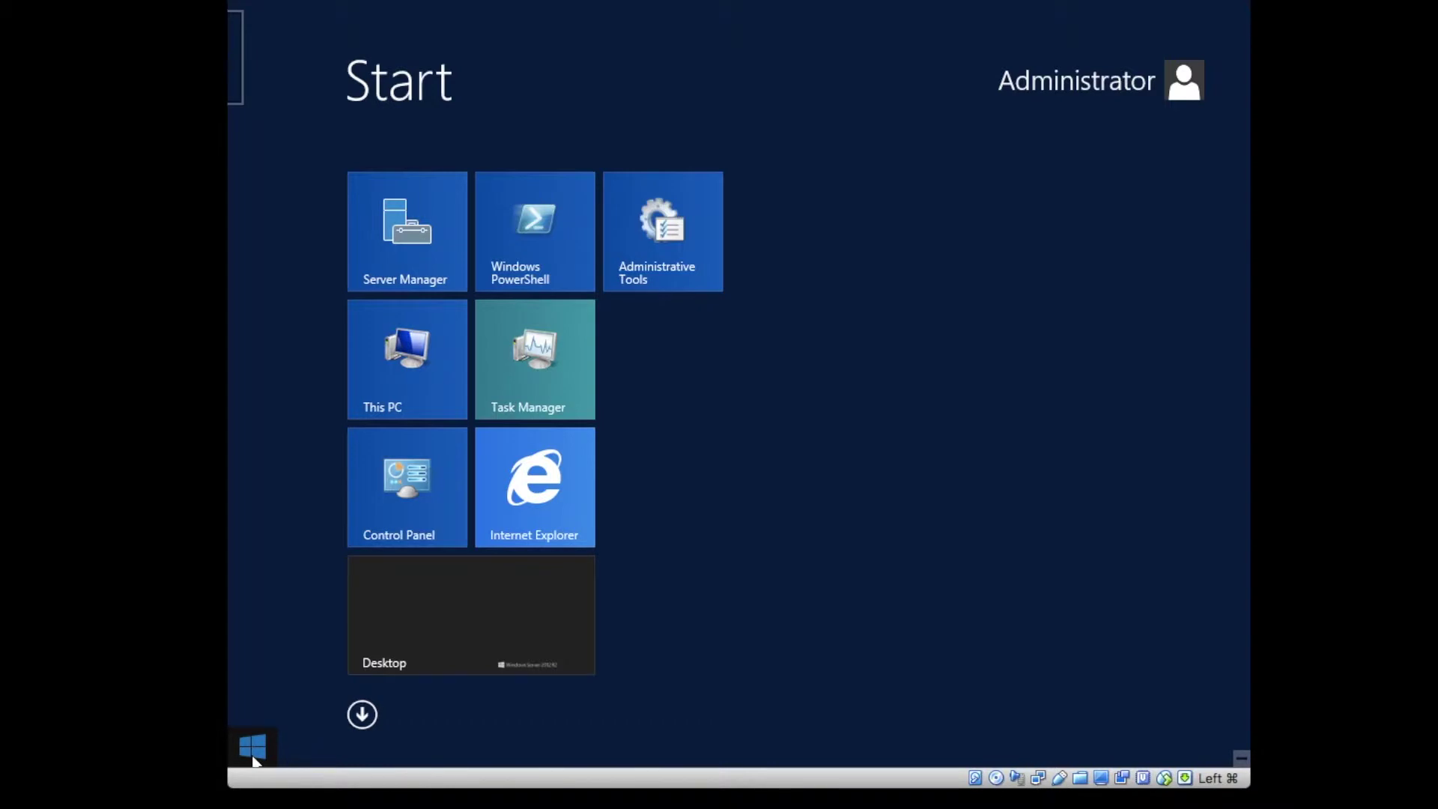
# Search the Apps list for 'power' and run Windows PowerShell ISE as administrator
pyautogui.click(363, 714)
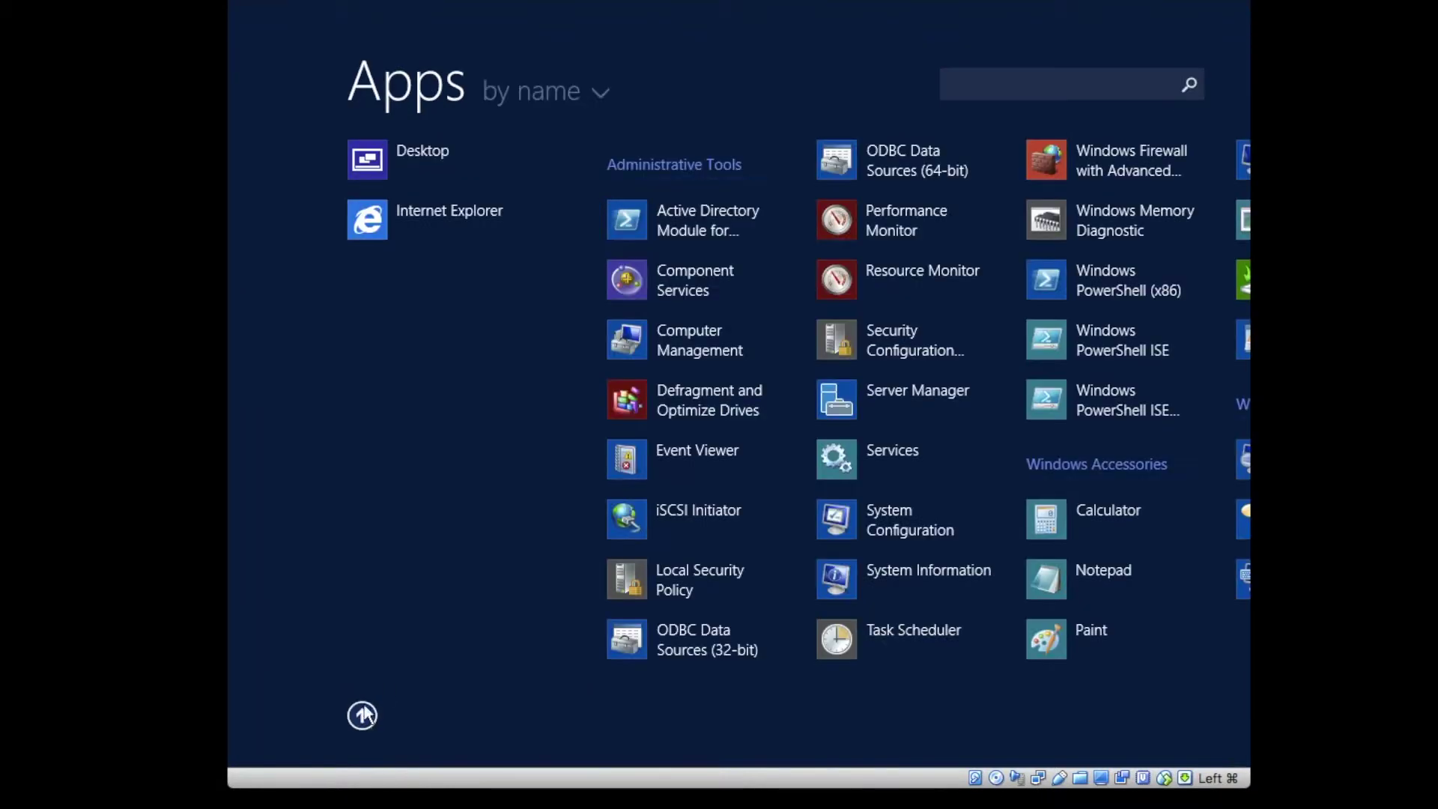
pyautogui.click(1091, 81)
pyautogui.write('power')
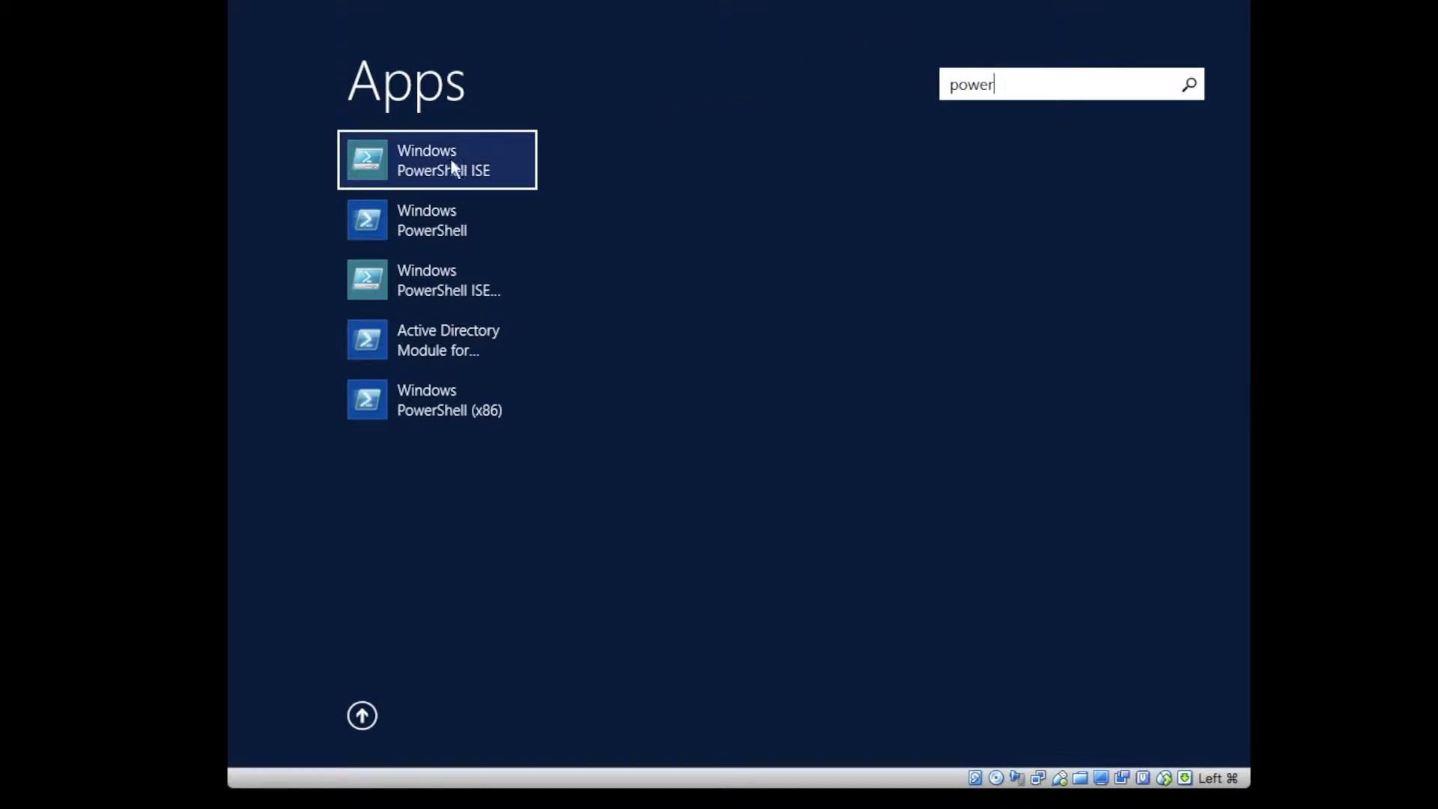
pyautogui.rightClick(433, 178)
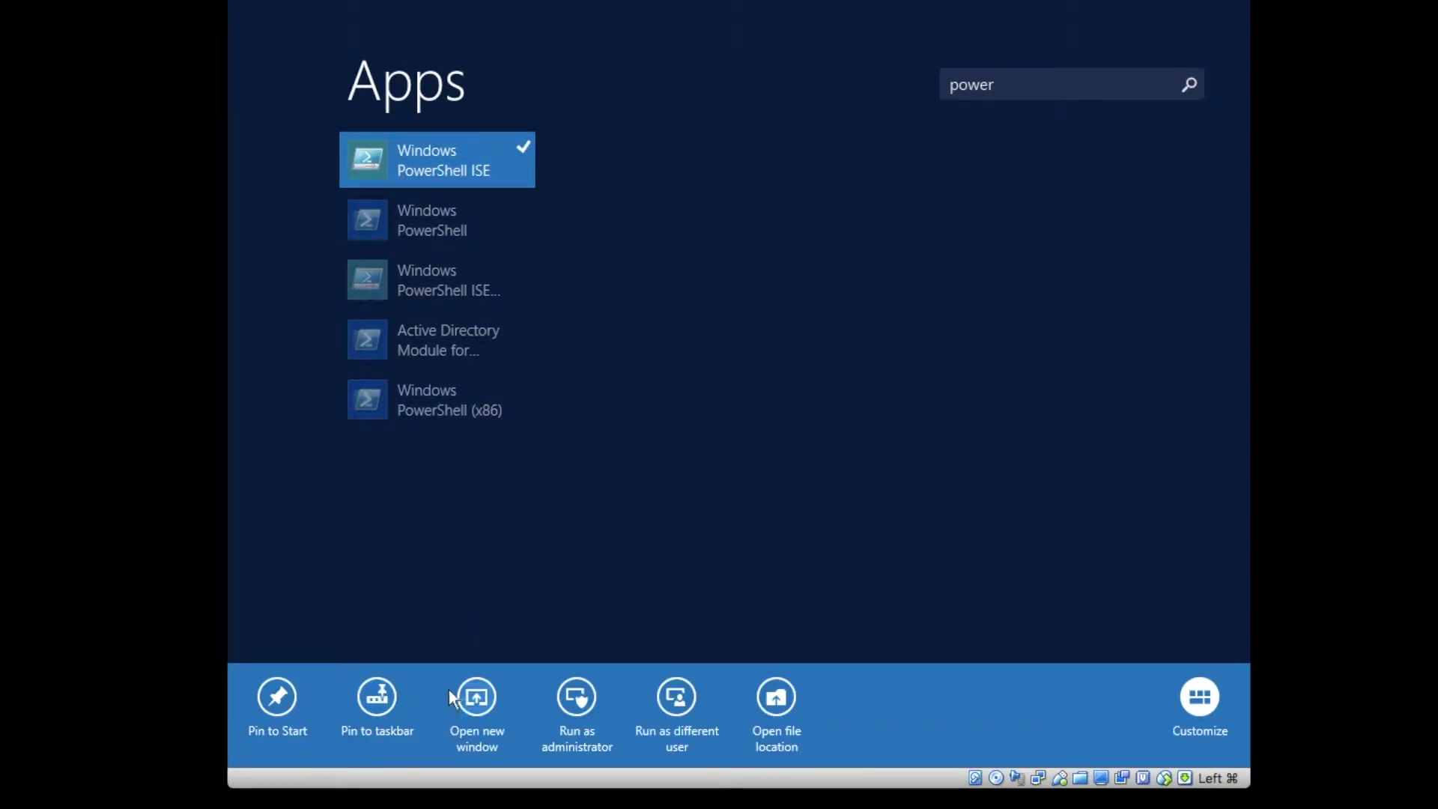
pyautogui.click(469, 694)
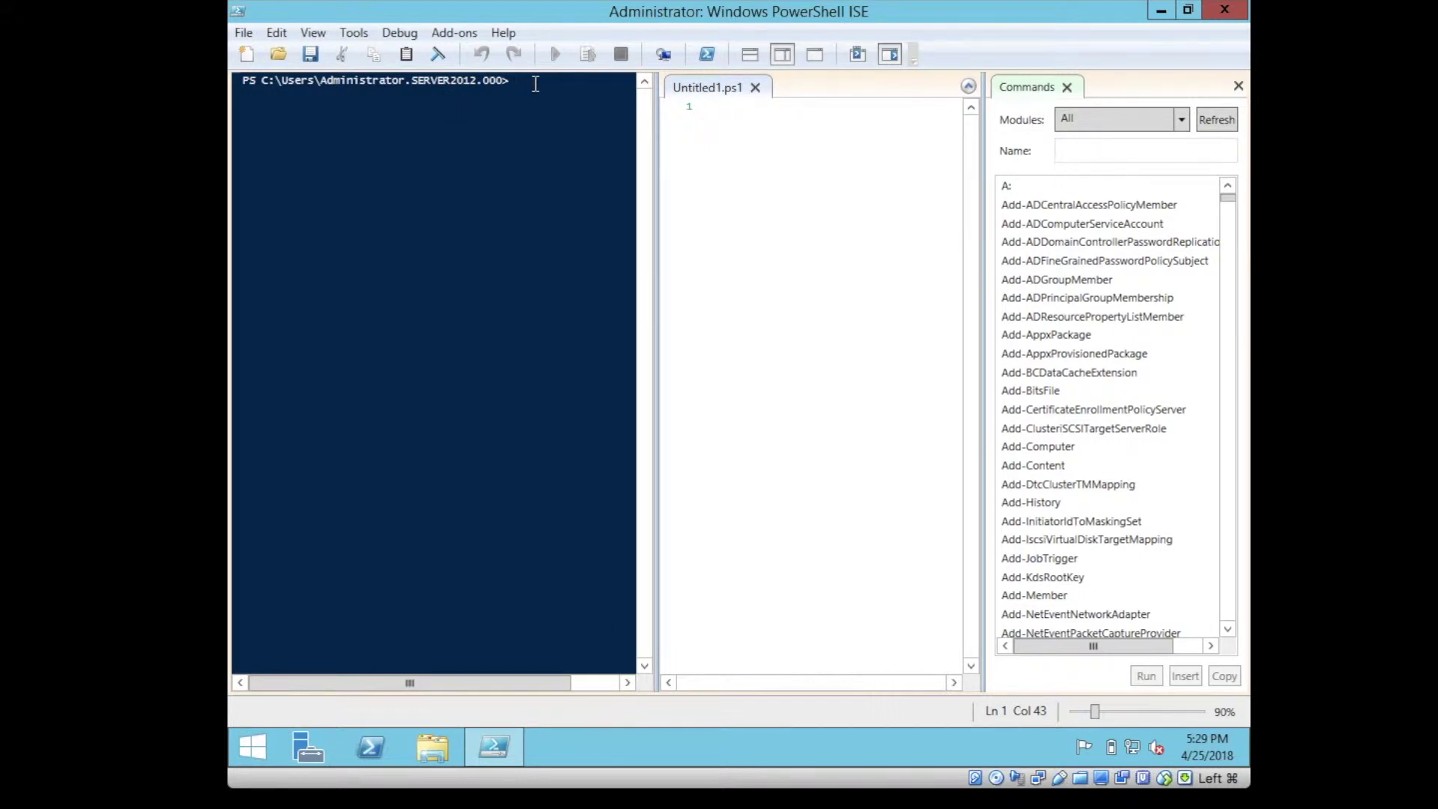
pyautogui.click(747, 154)
pyautogui.click(1180, 118)
pyautogui.moveTo(1097, 391)
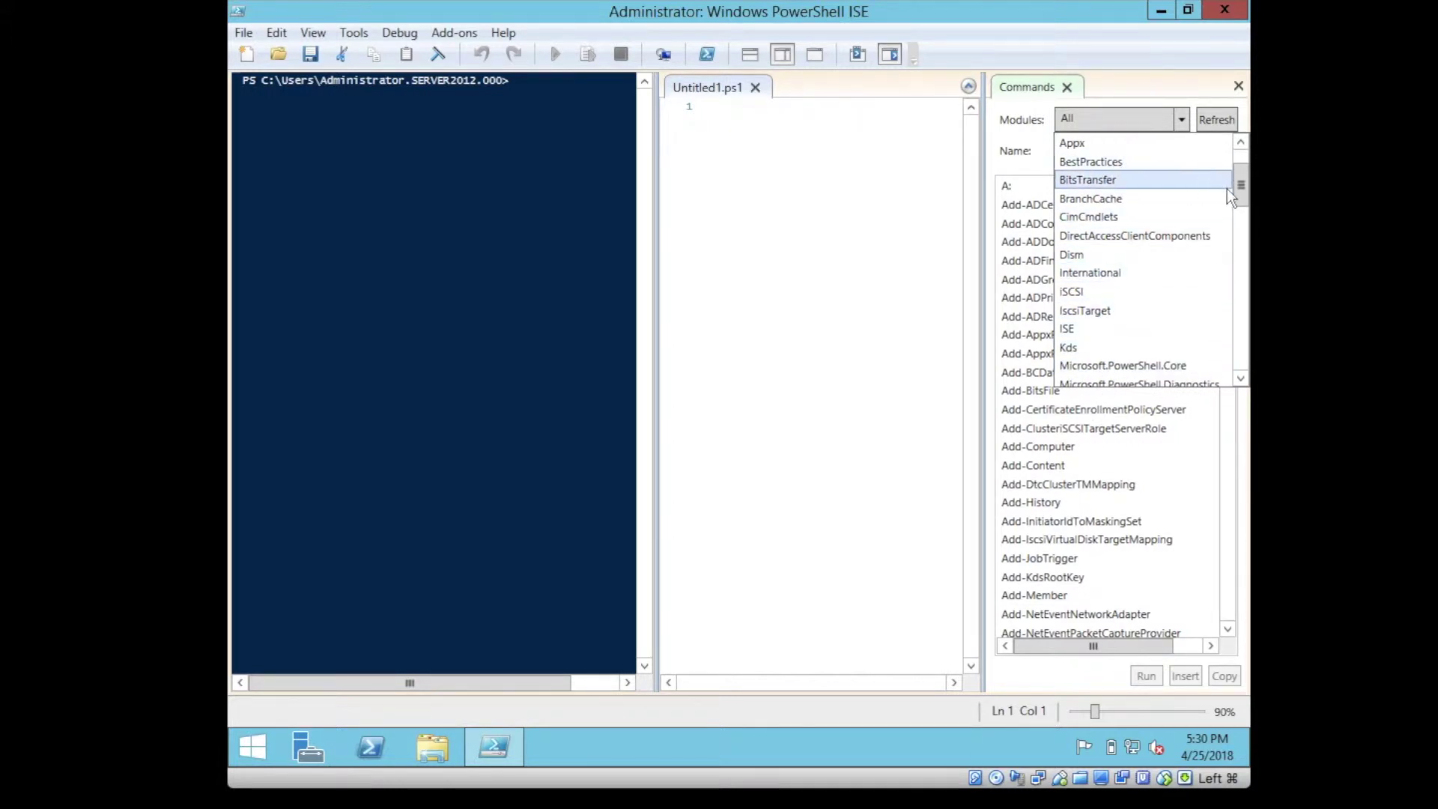
pyautogui.moveTo(1241, 200); pyautogui.dragTo(1228, 298)
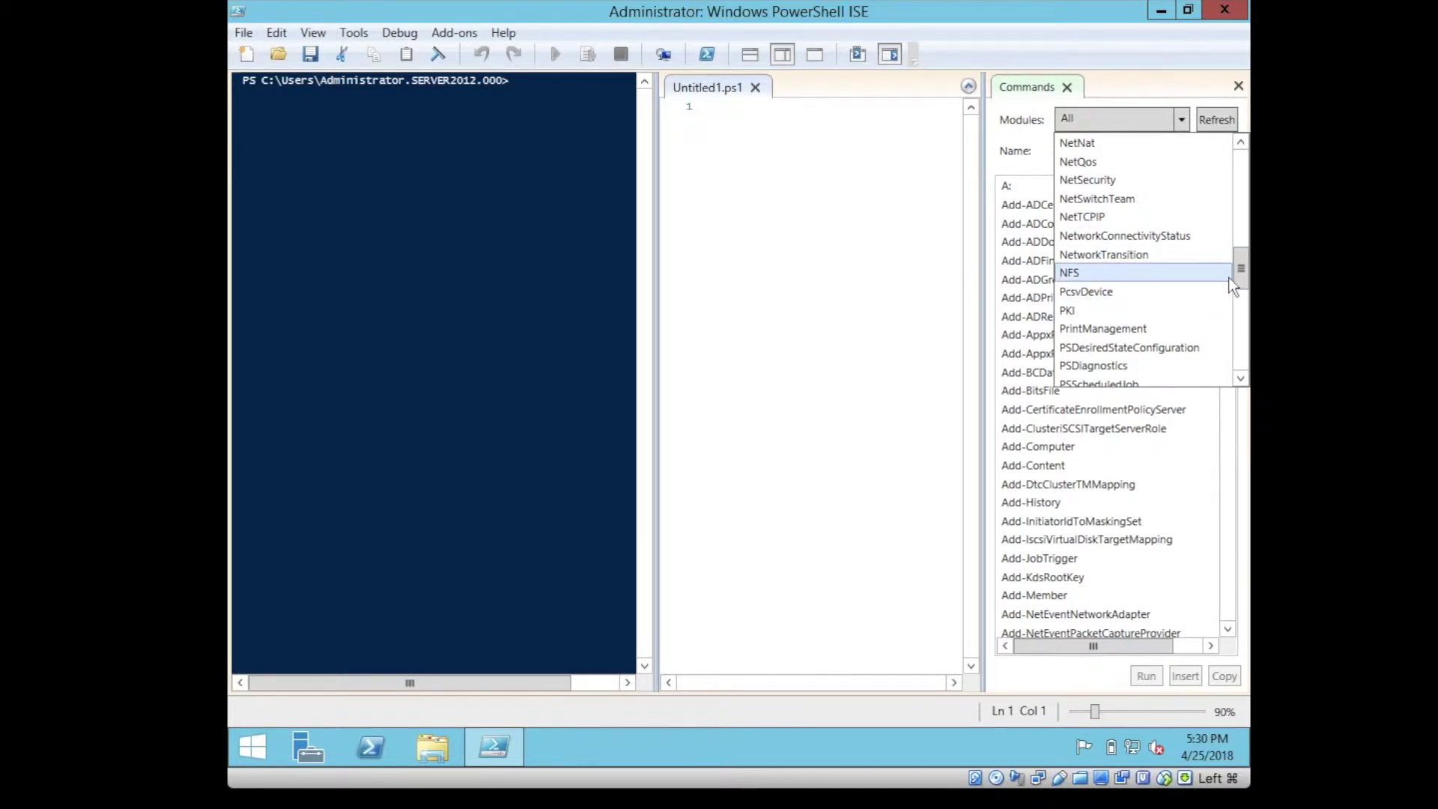
pyautogui.moveTo(1240, 277); pyautogui.dragTo(1245, 138)
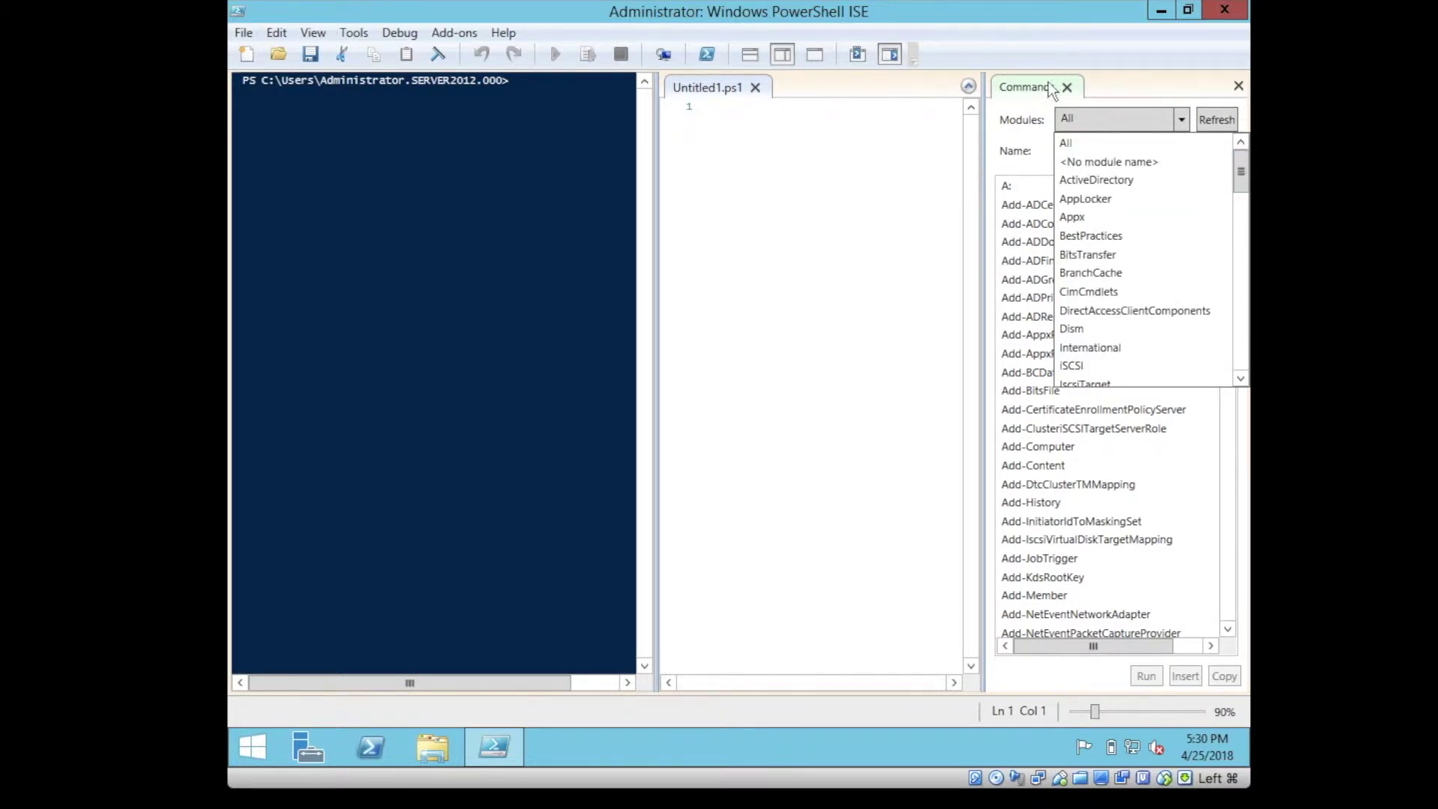
pyautogui.click(1038, 154)
pyautogui.click(1114, 152)
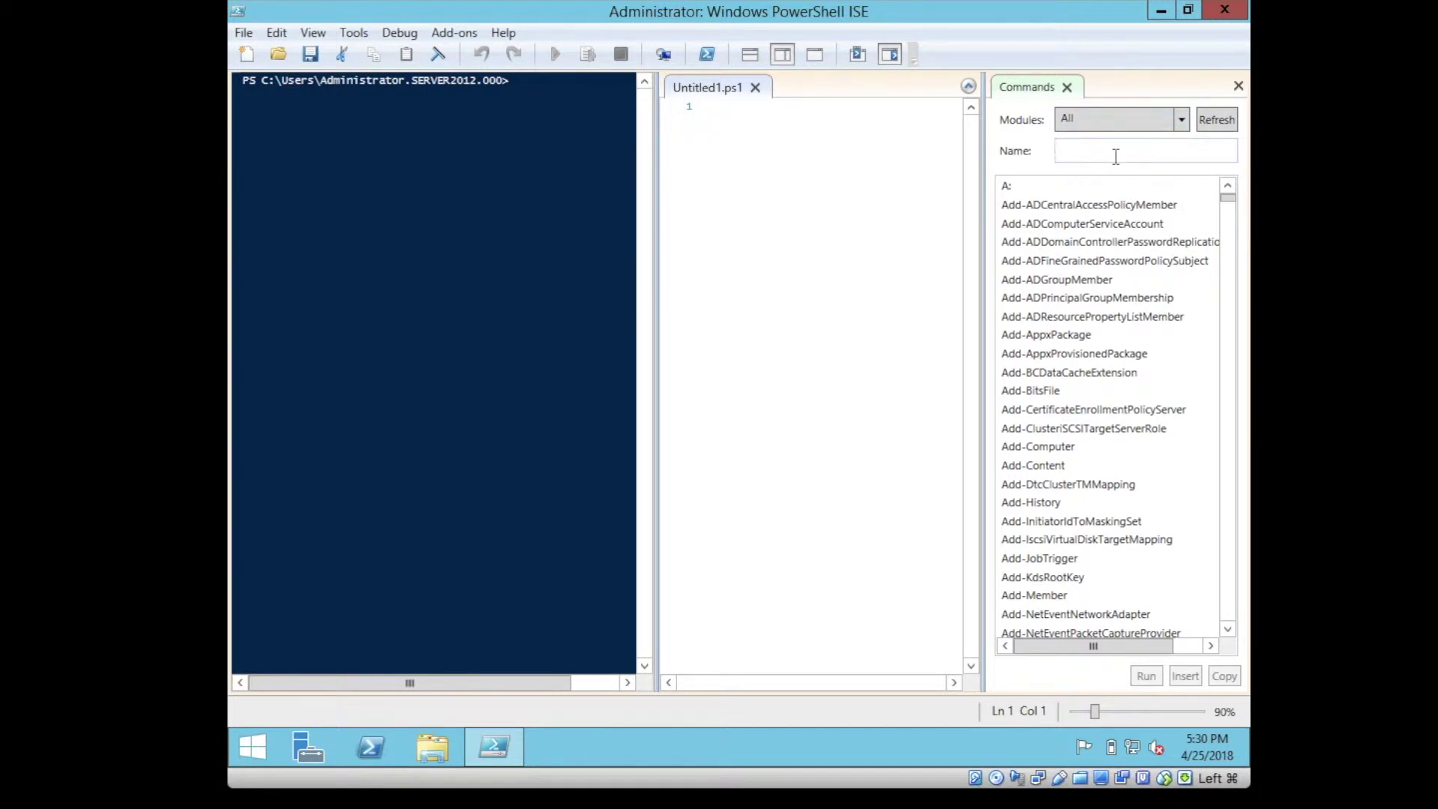
# Look up Get-Host in the Commands pane and run it in the console, directly and via Insert
pyautogui.write('get-')
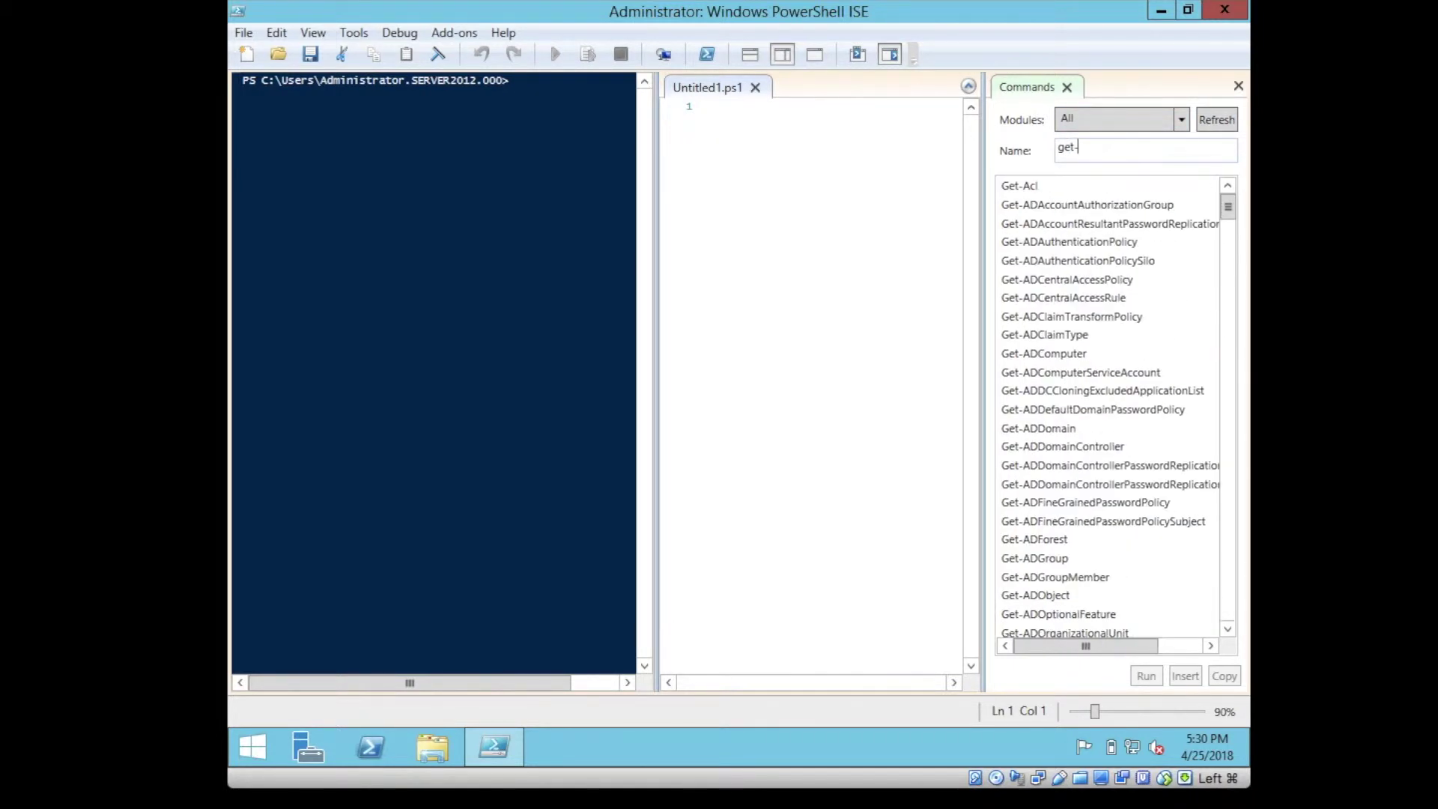
pyautogui.write('host')
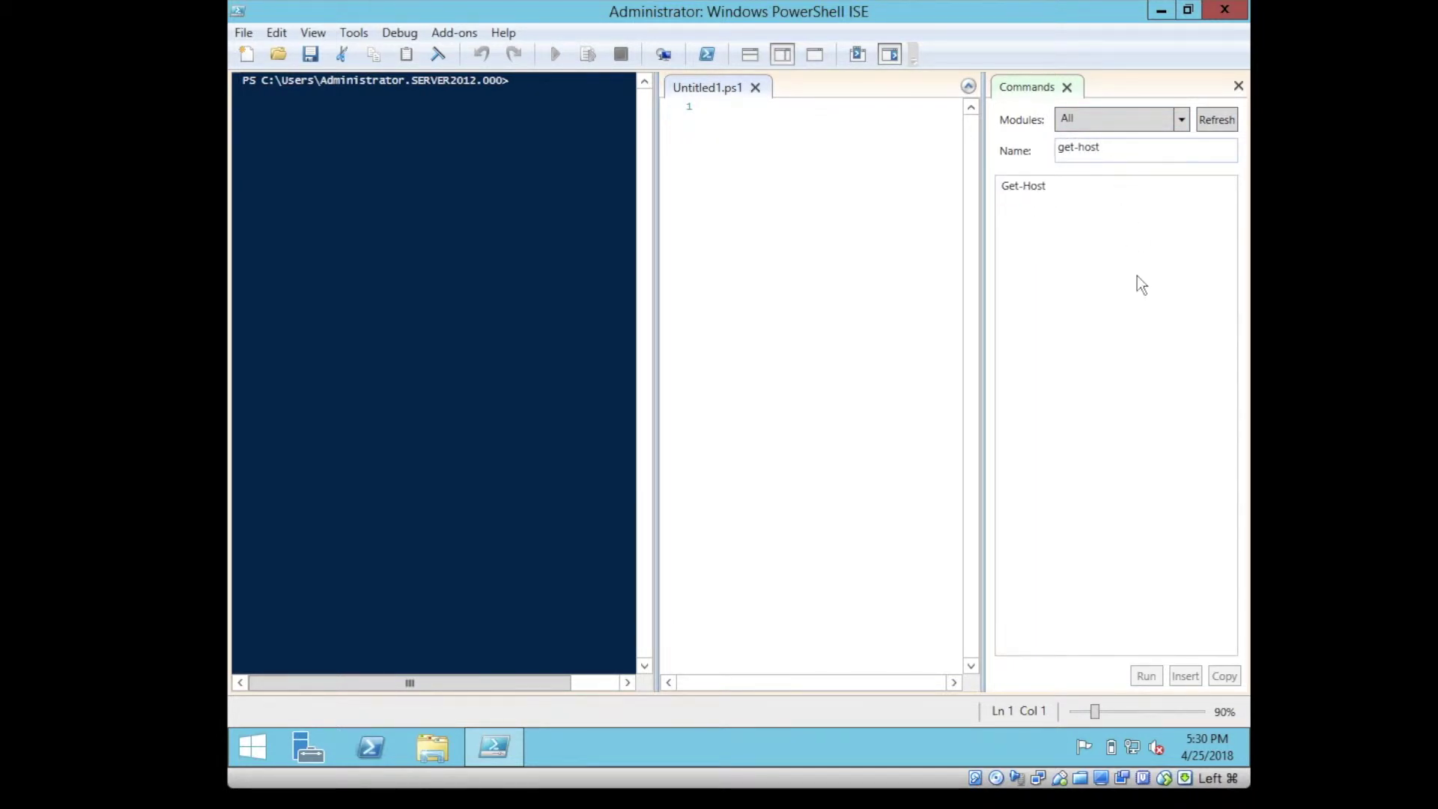
pyautogui.click(1048, 186)
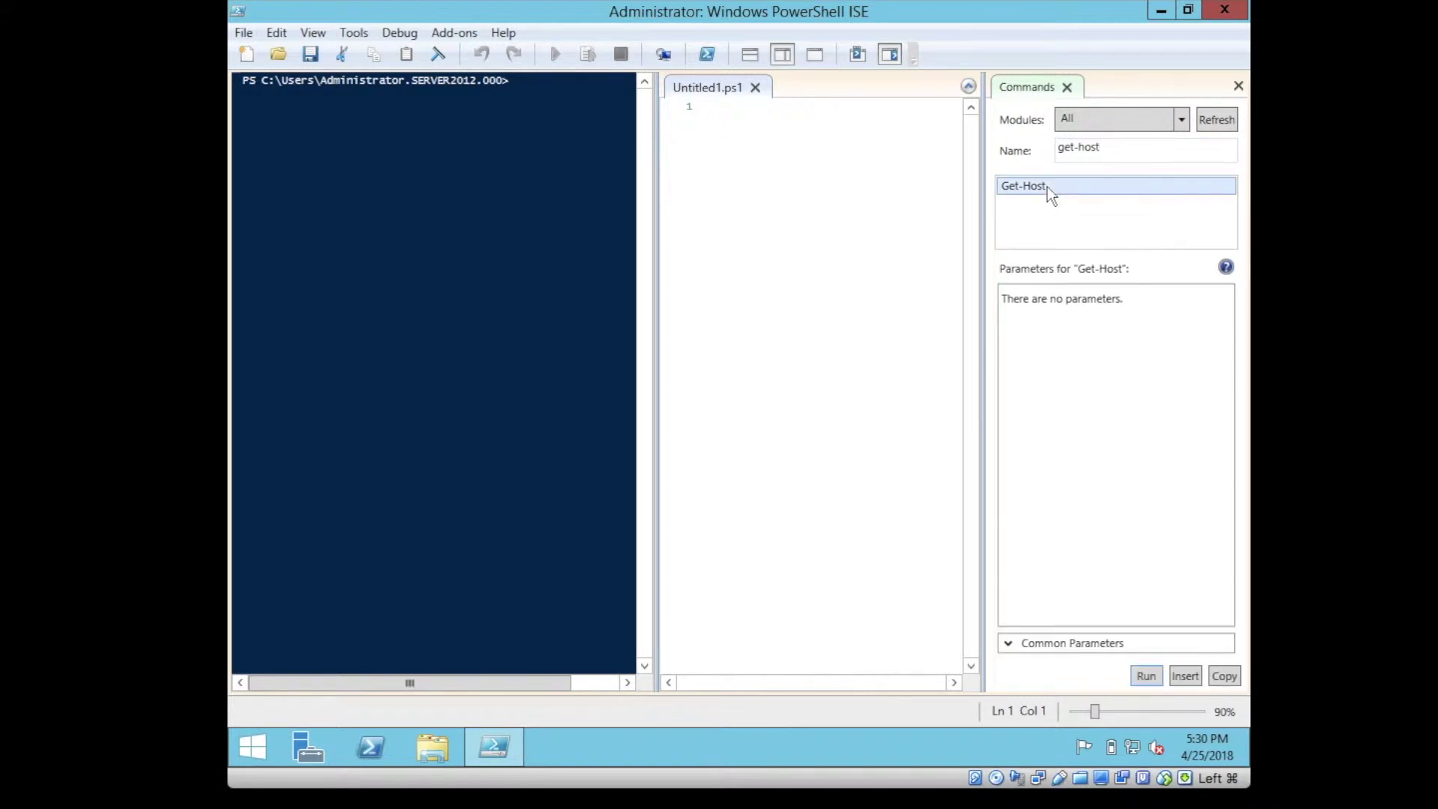
pyautogui.click(1146, 677)
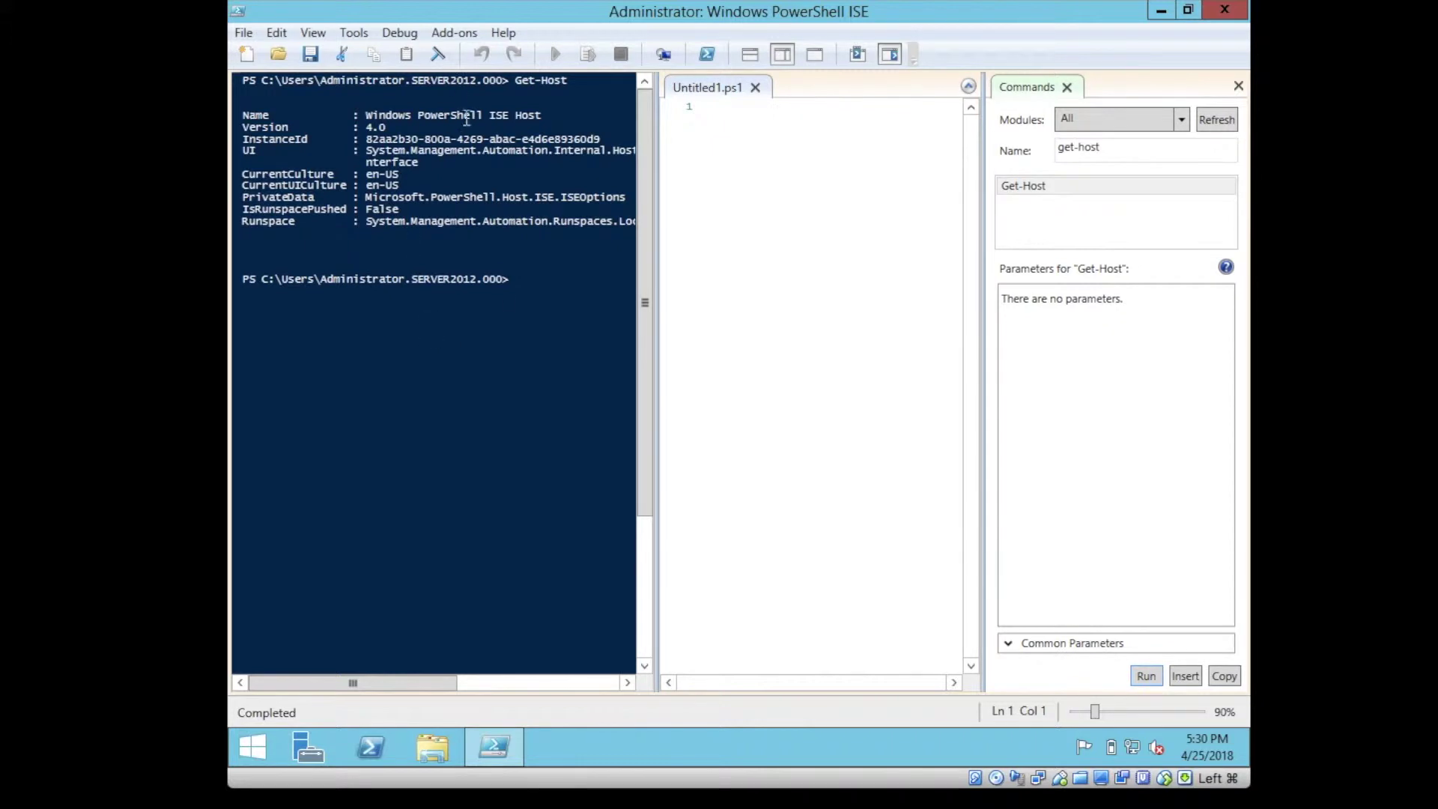
pyautogui.click(1186, 676)
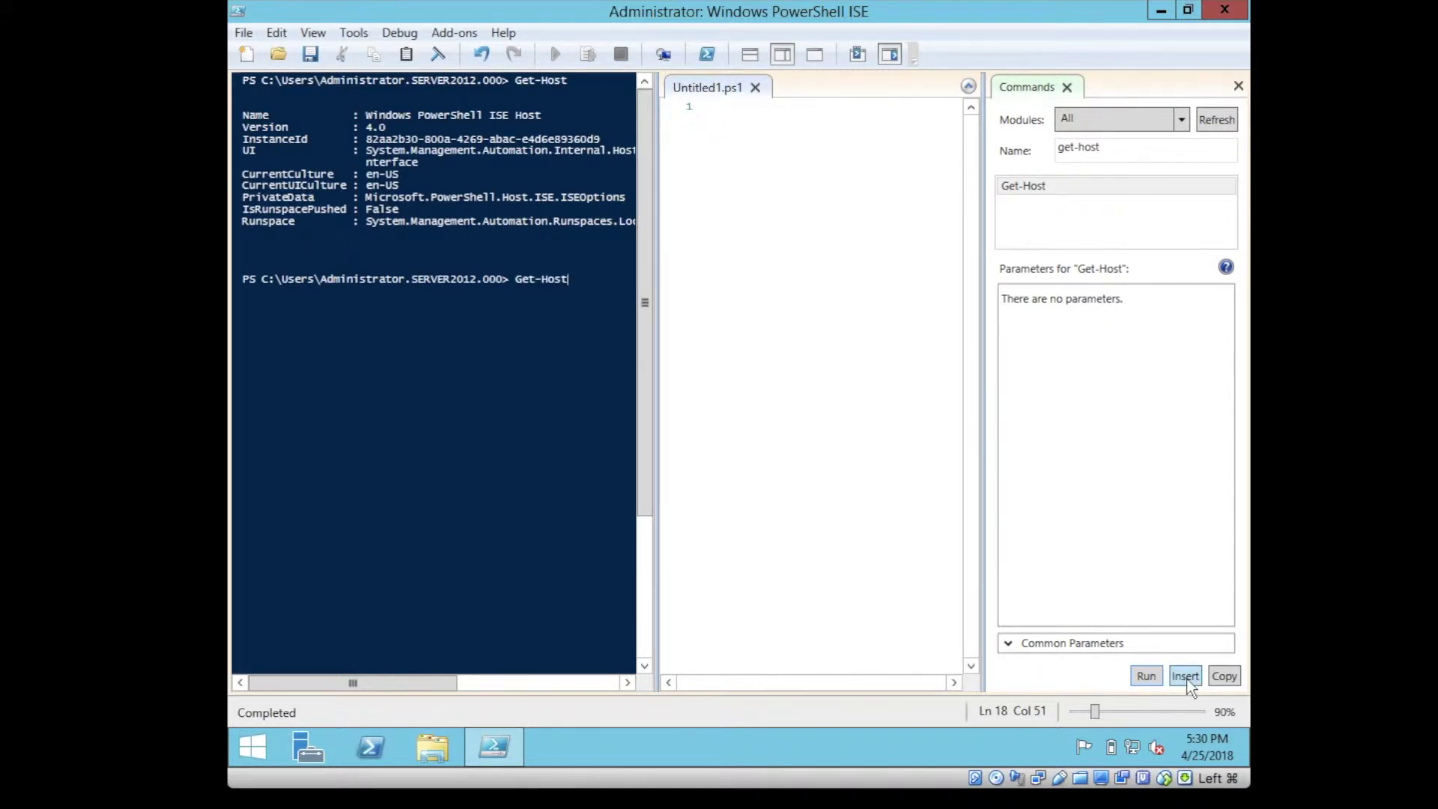
pyautogui.press('Return')
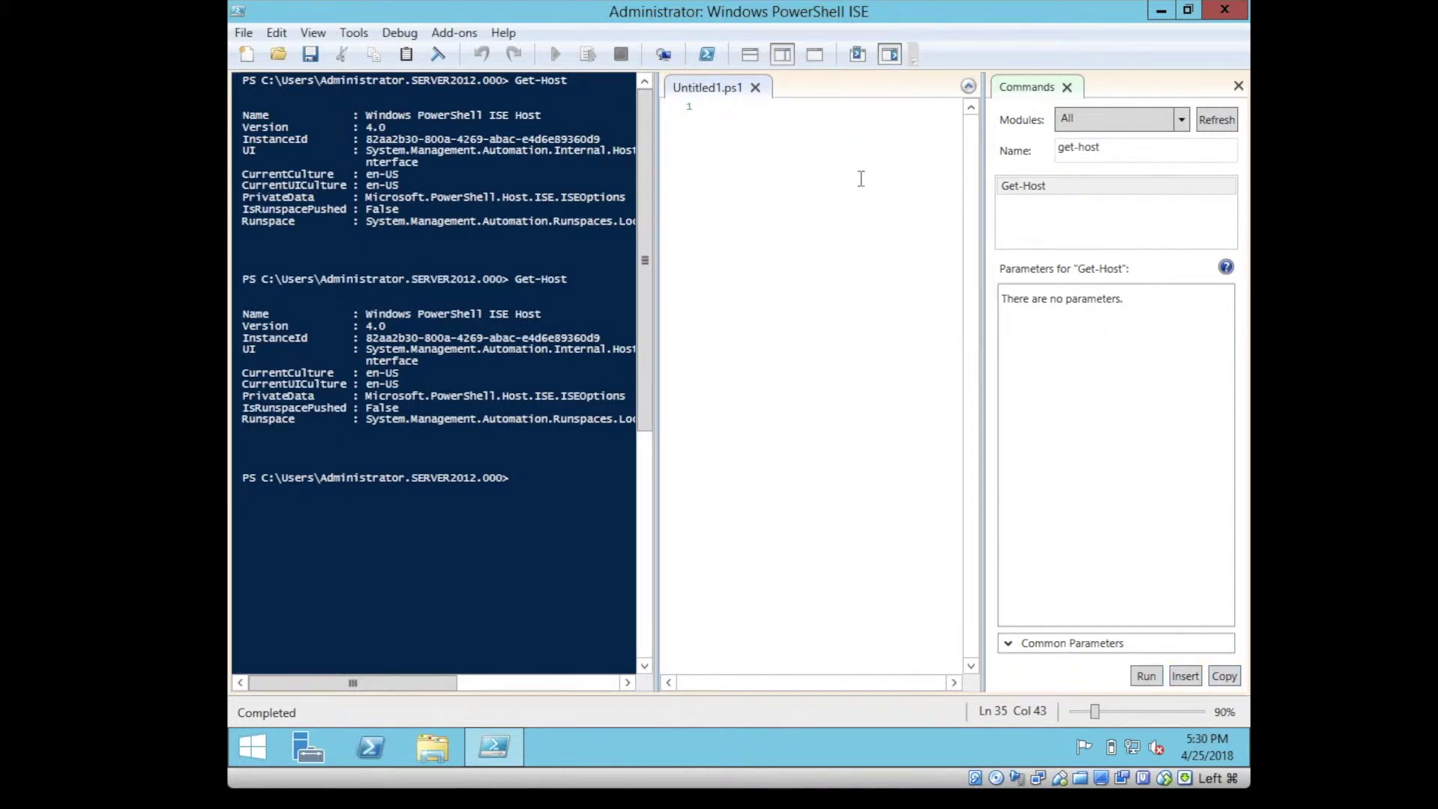
# Paste Get-Host onto line 1 of the Untitled1.ps1 script
pyautogui.click(804, 157)
pyautogui.rightClick(804, 158)
pyautogui.click(853, 216)
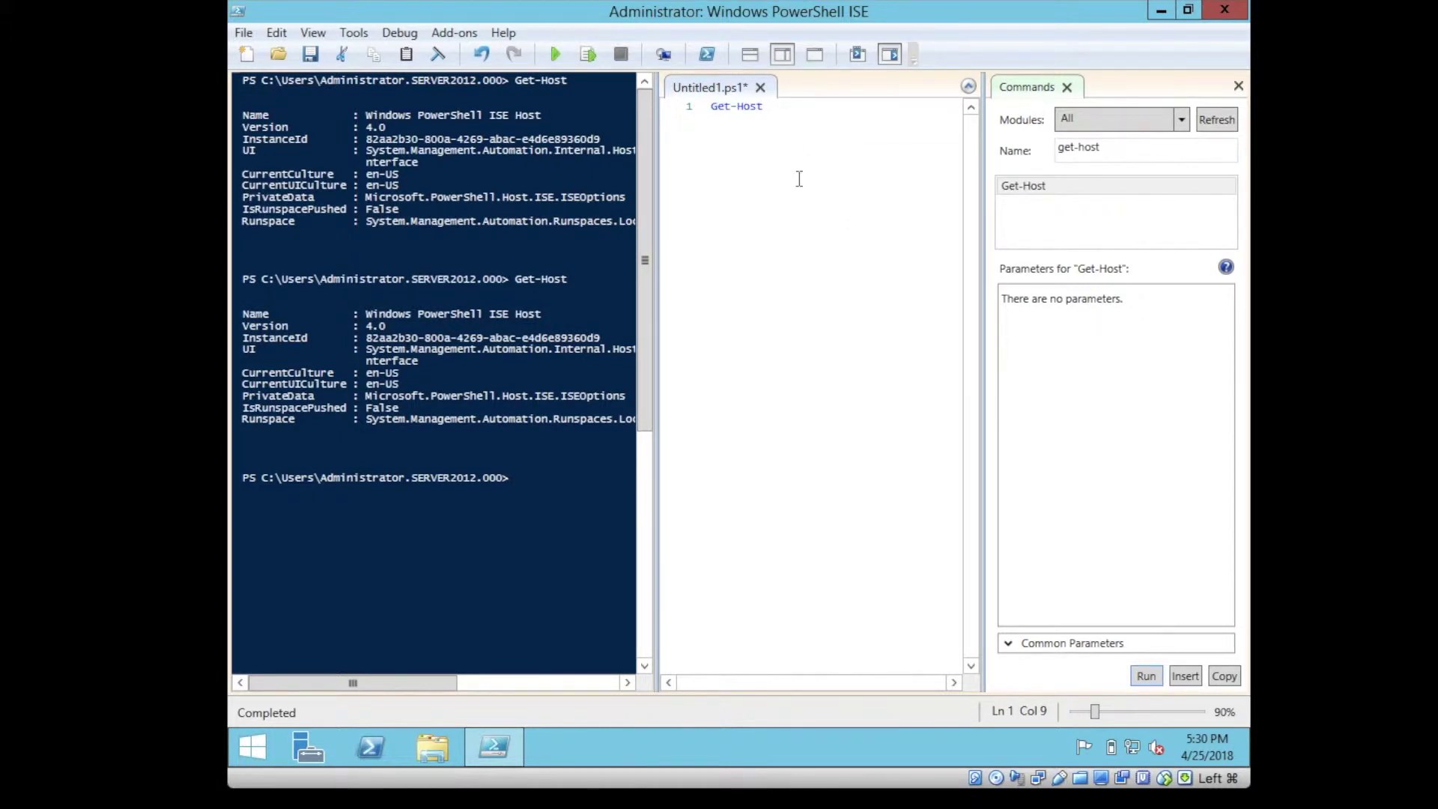
pyautogui.click(1183, 119)
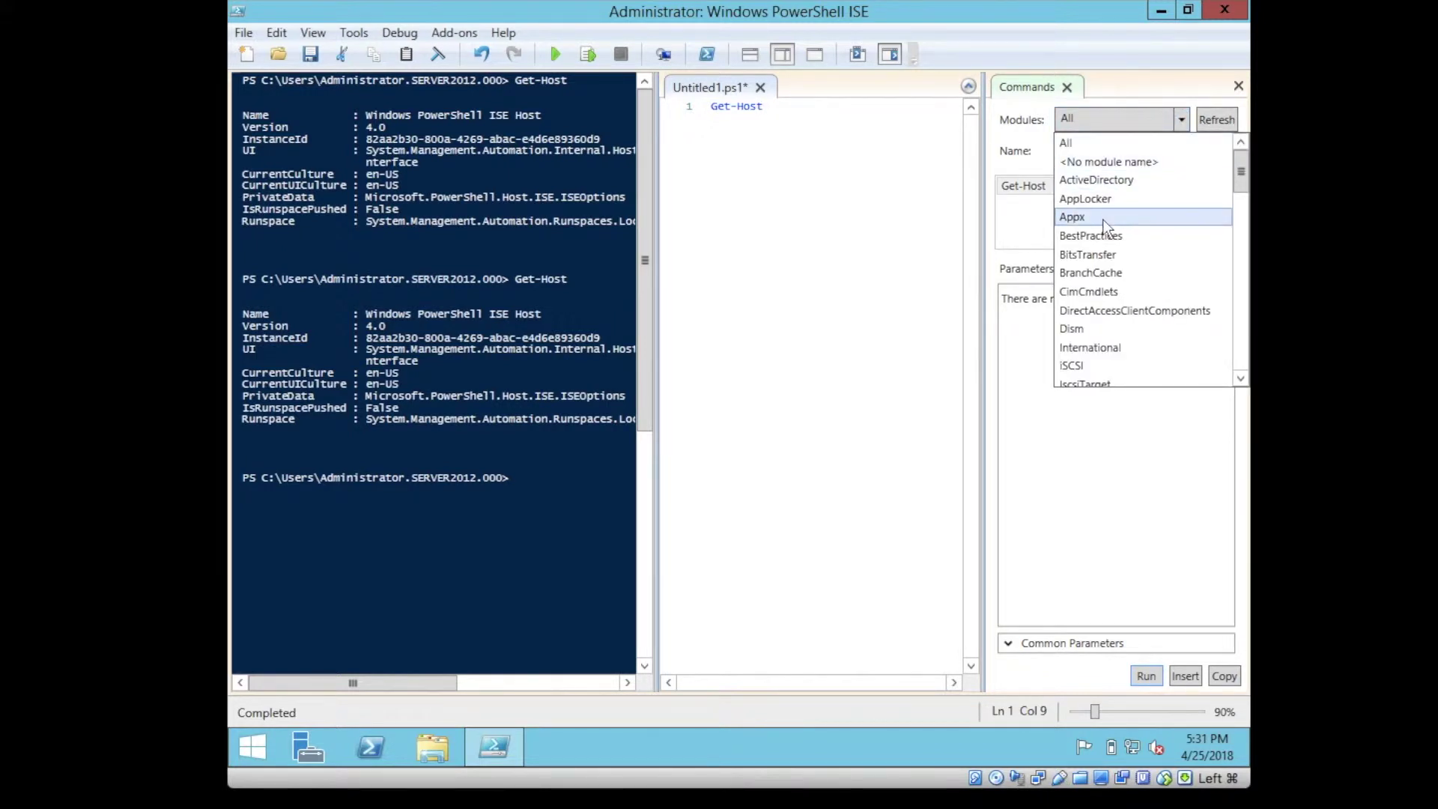
# Filter commands to the BitsTransfer module and show Get-BitsTransfer's parameters, toggling AllUsers on and off
pyautogui.click(1093, 255)
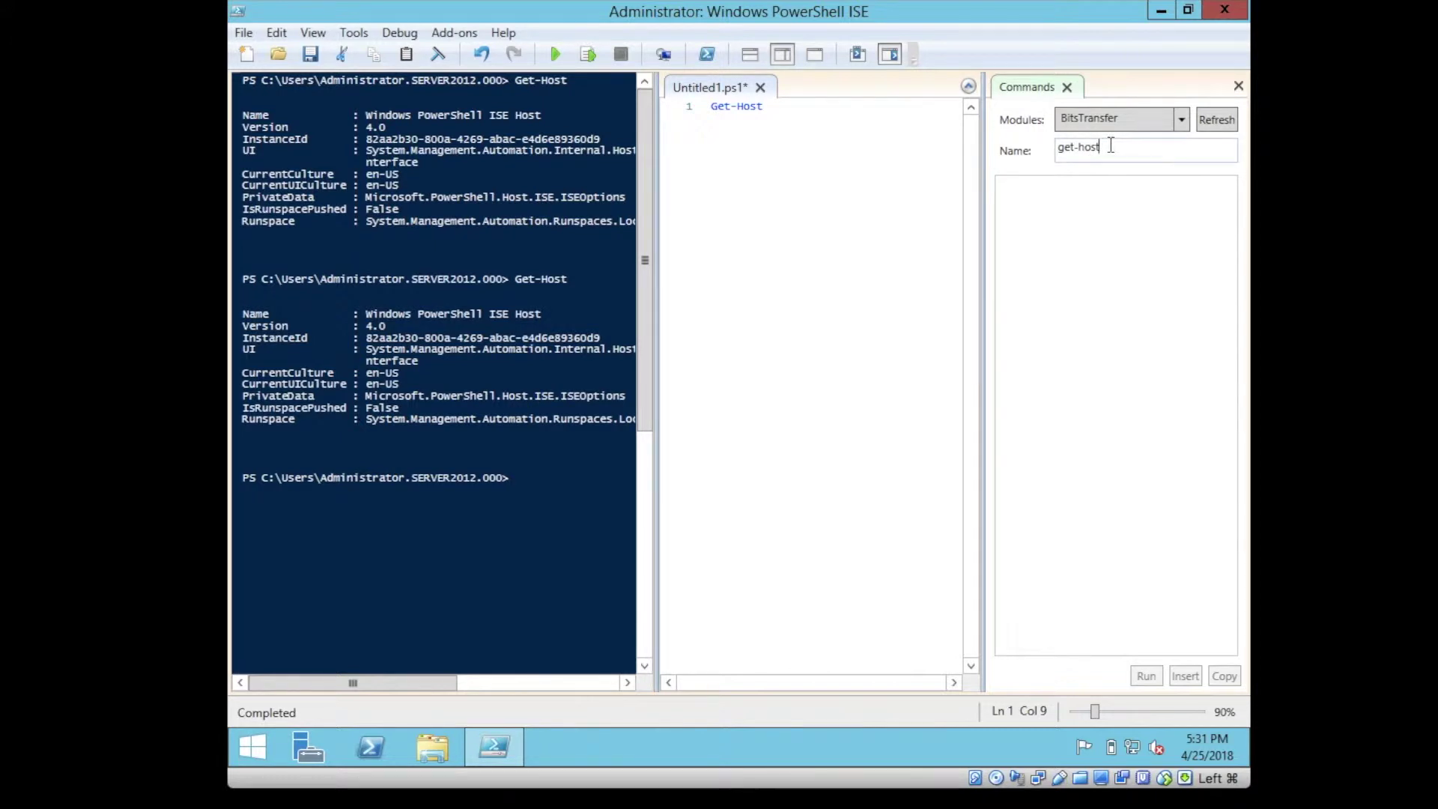
pyautogui.press('BackSpace')
pyautogui.press('BackSpace')
pyautogui.press('BackSpace')
pyautogui.press('BackSpace')
pyautogui.press('BackSpace')
pyautogui.press('BackSpace')
pyautogui.press('BackSpace')
pyautogui.click(1094, 187)
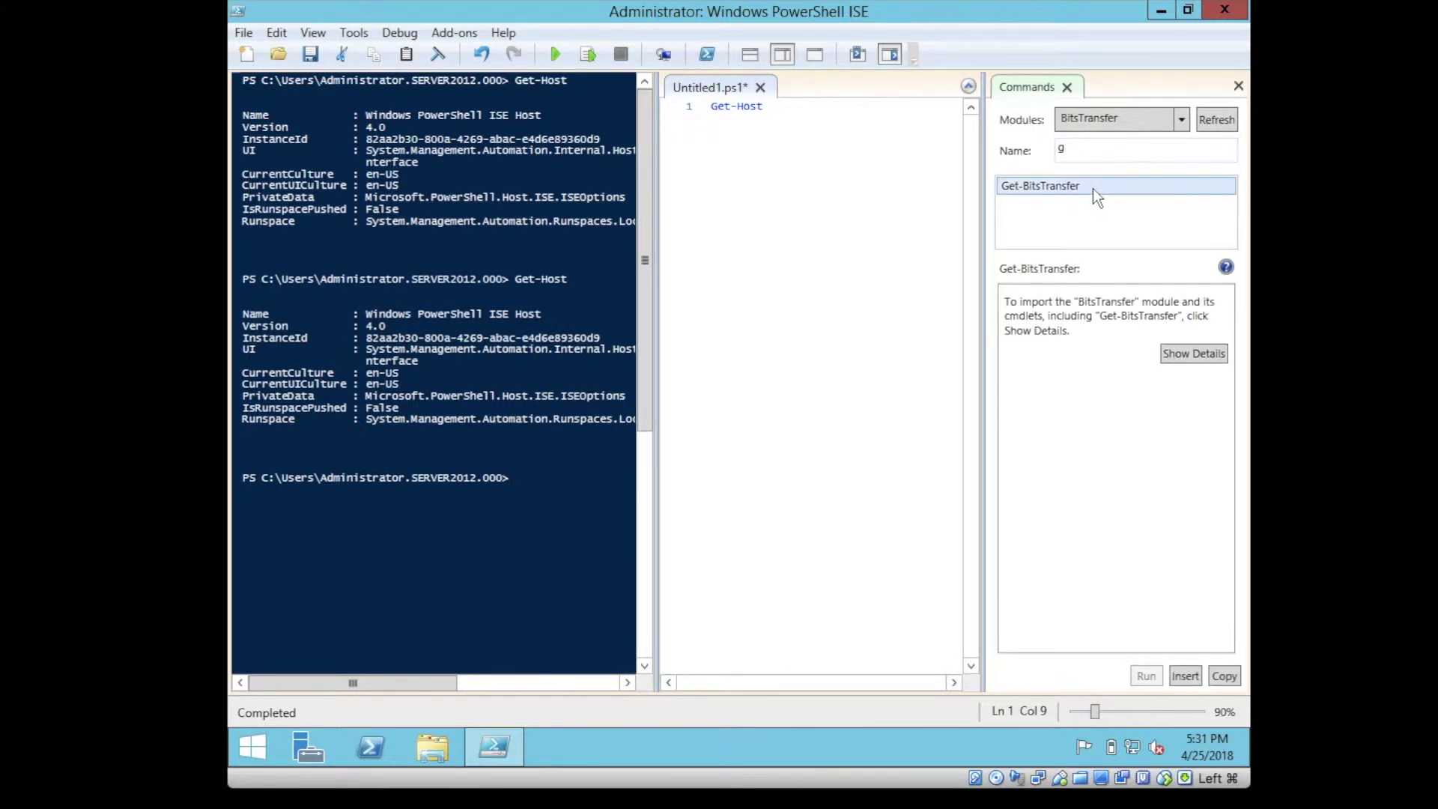
pyautogui.click(1179, 353)
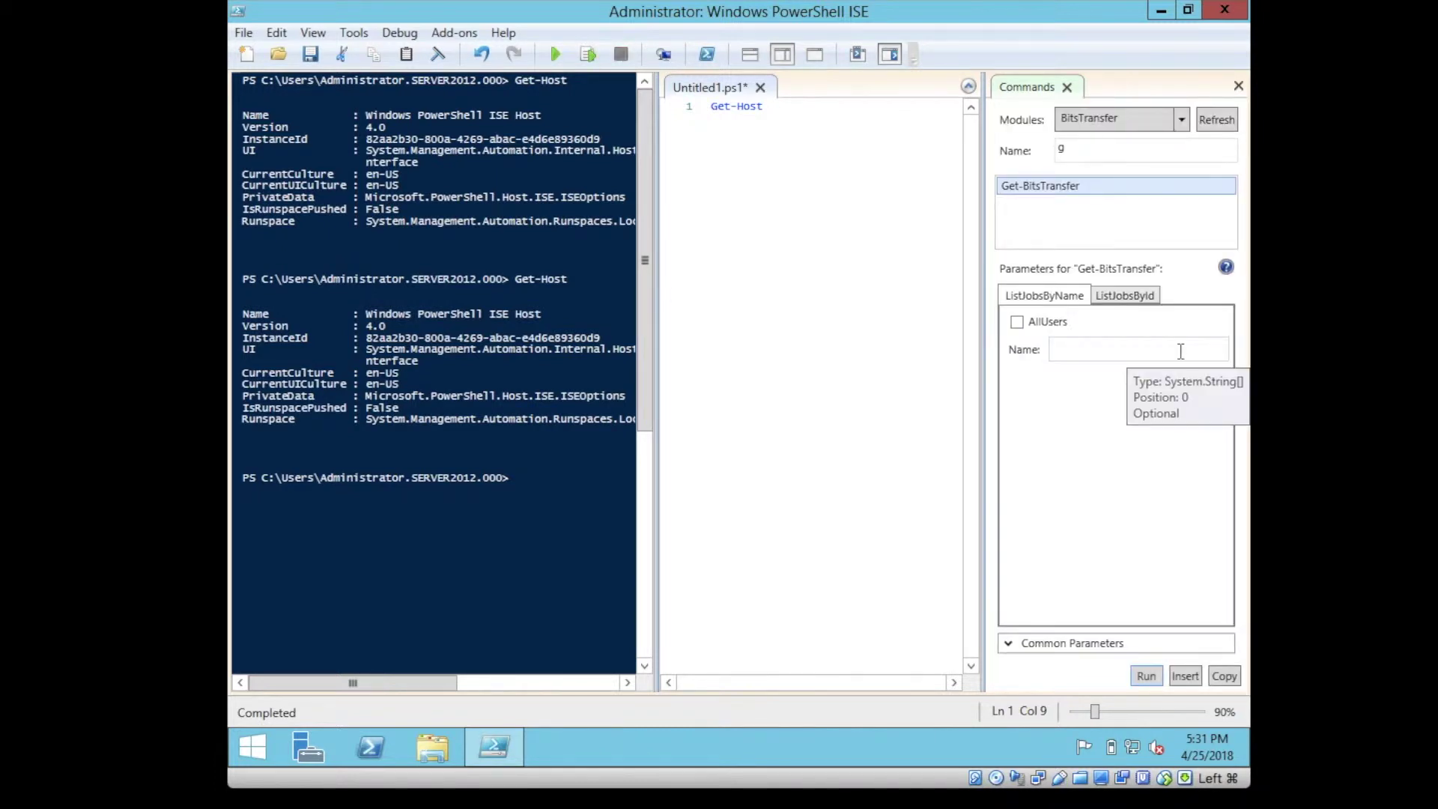
pyautogui.click(1023, 332)
pyautogui.click(1017, 324)
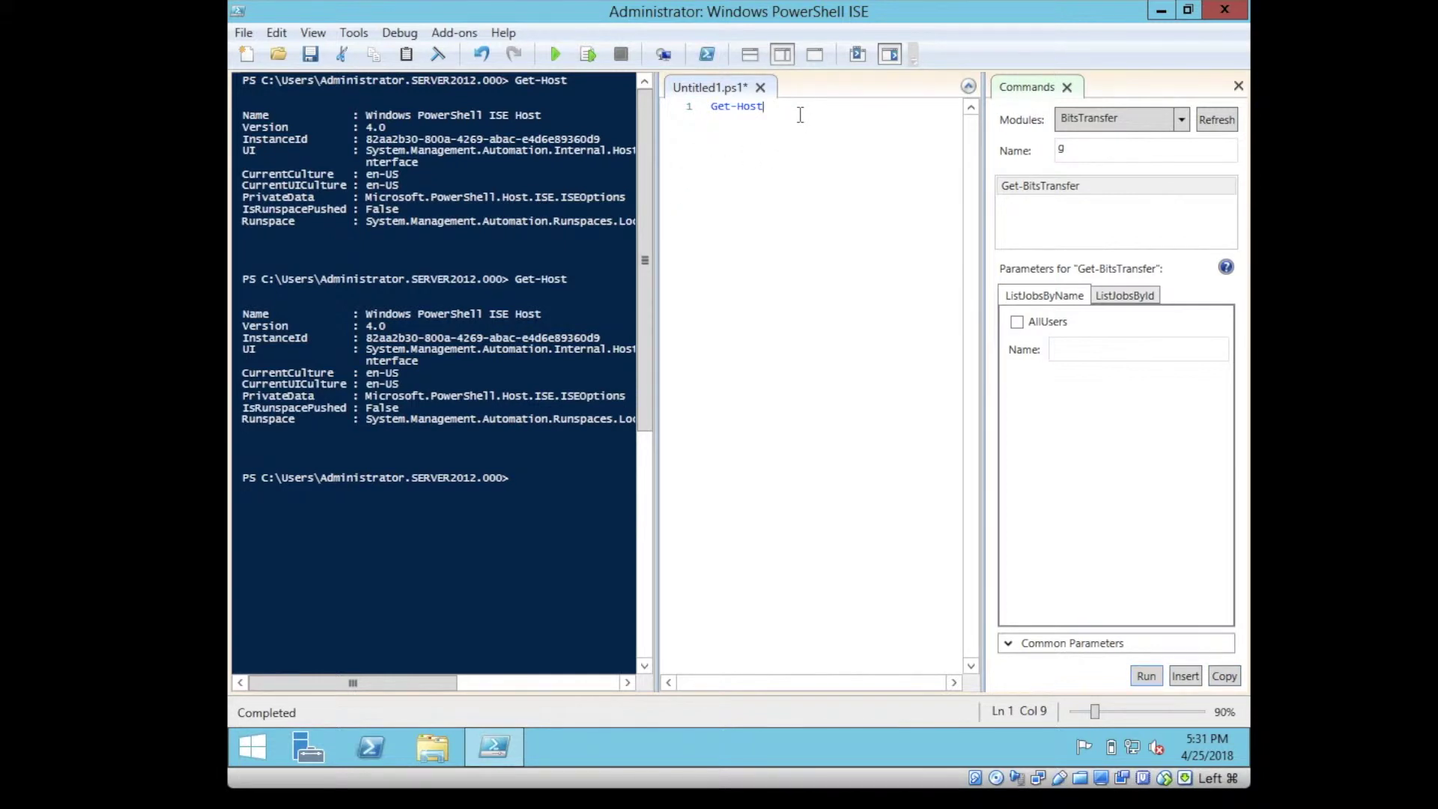
# Add Get-BitsTransfer, ipconfig and clear as lines 2–4 of the script
pyautogui.press('Return')
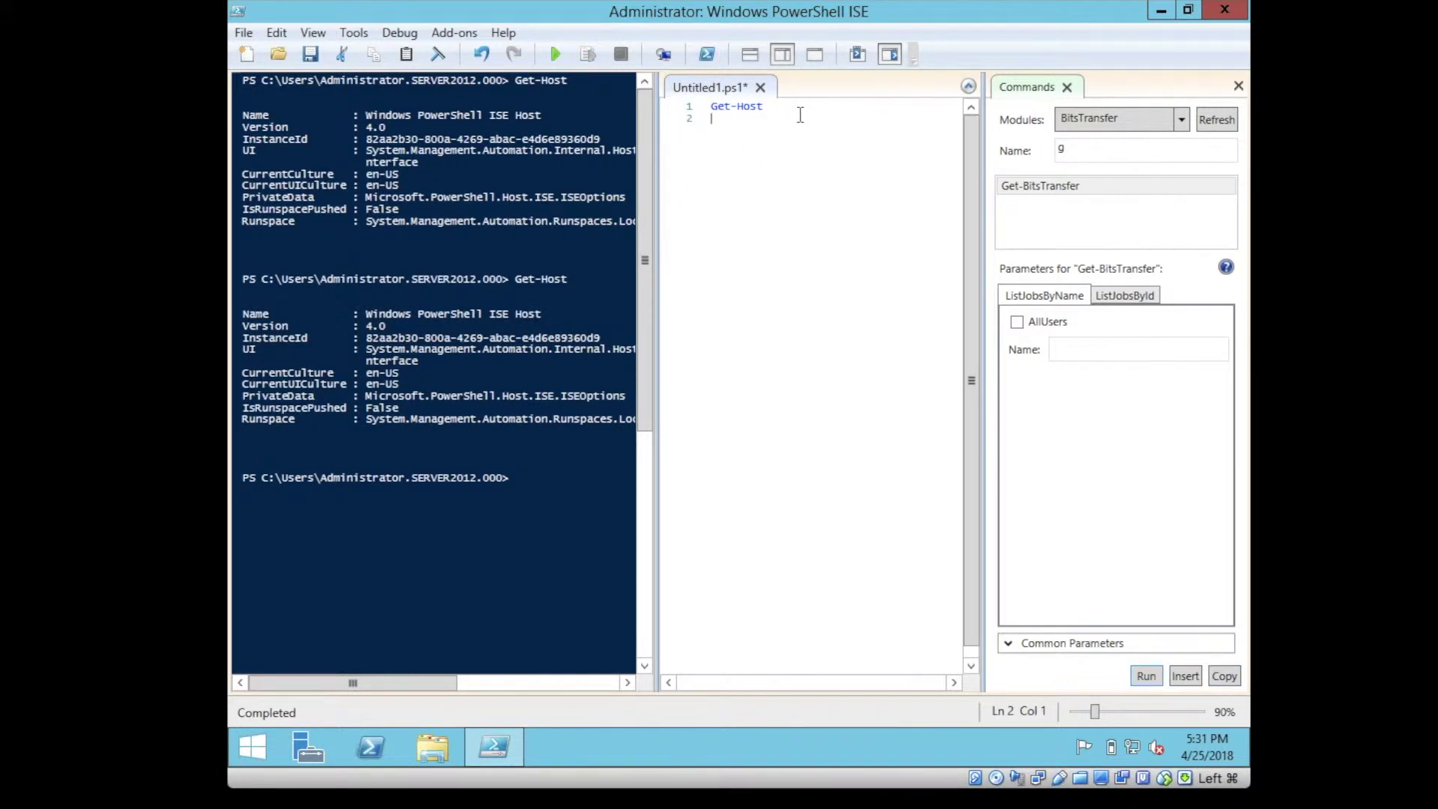
pyautogui.rightClick(762, 164)
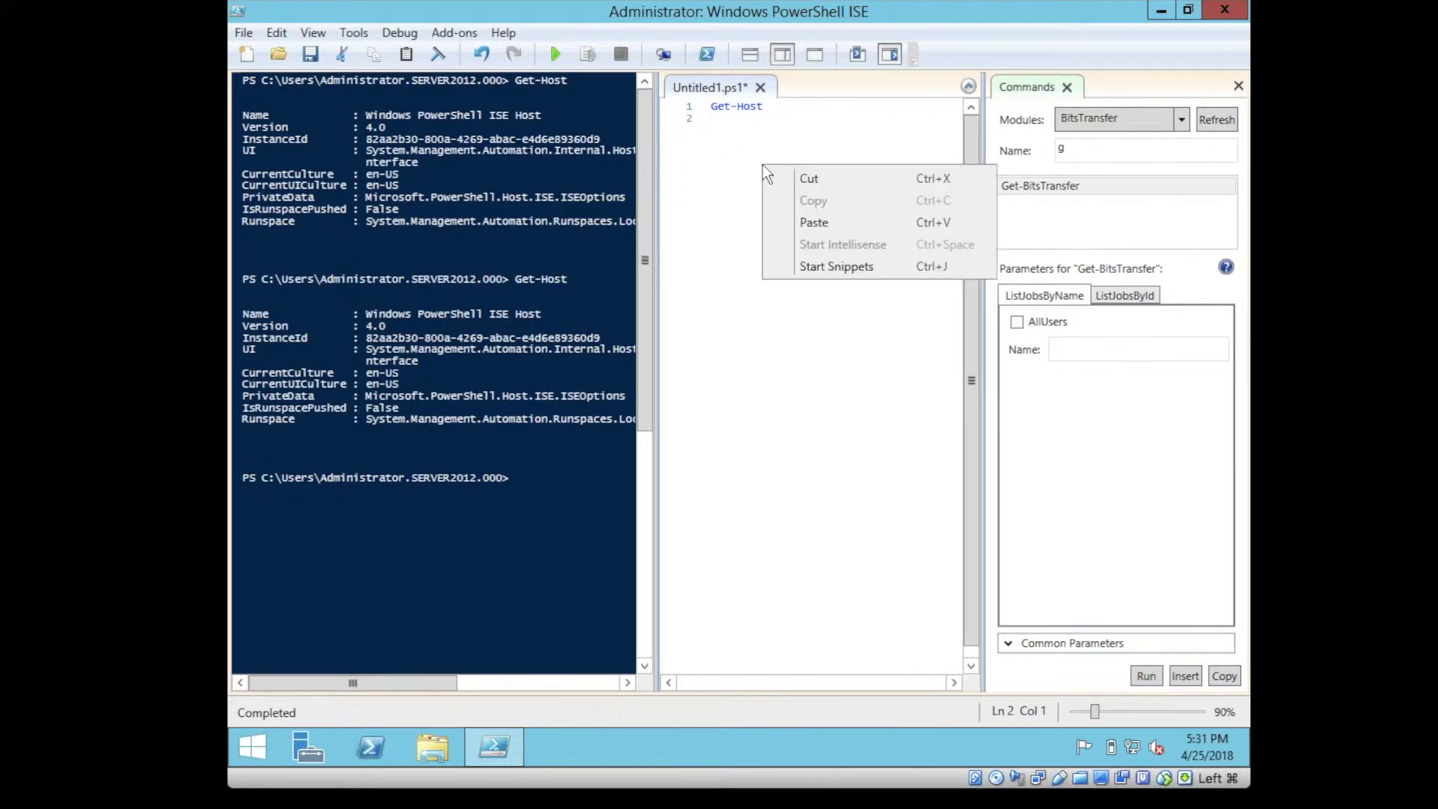
pyautogui.click(816, 222)
pyautogui.press('Return')
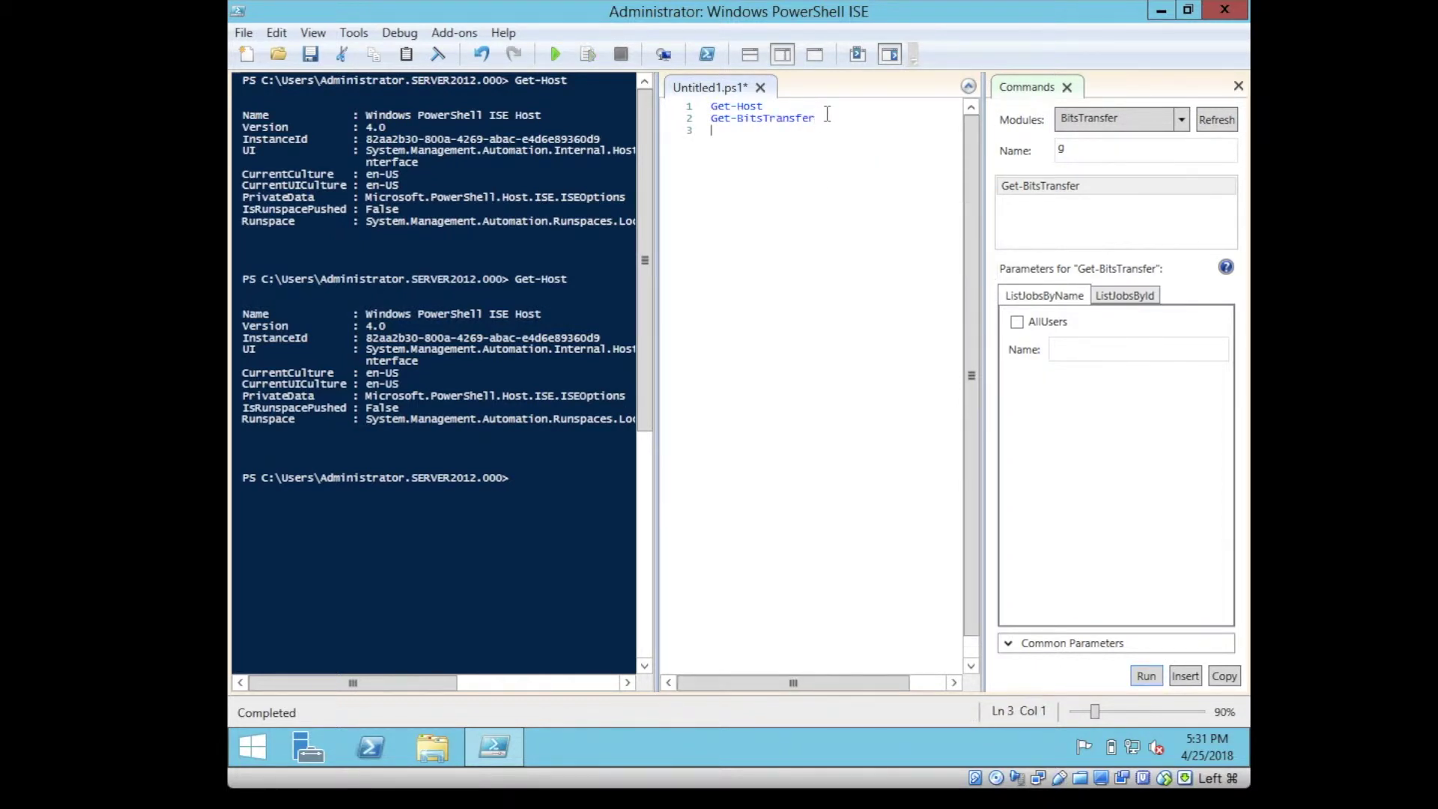
pyautogui.write('ipconfig')
pyautogui.write('clear')
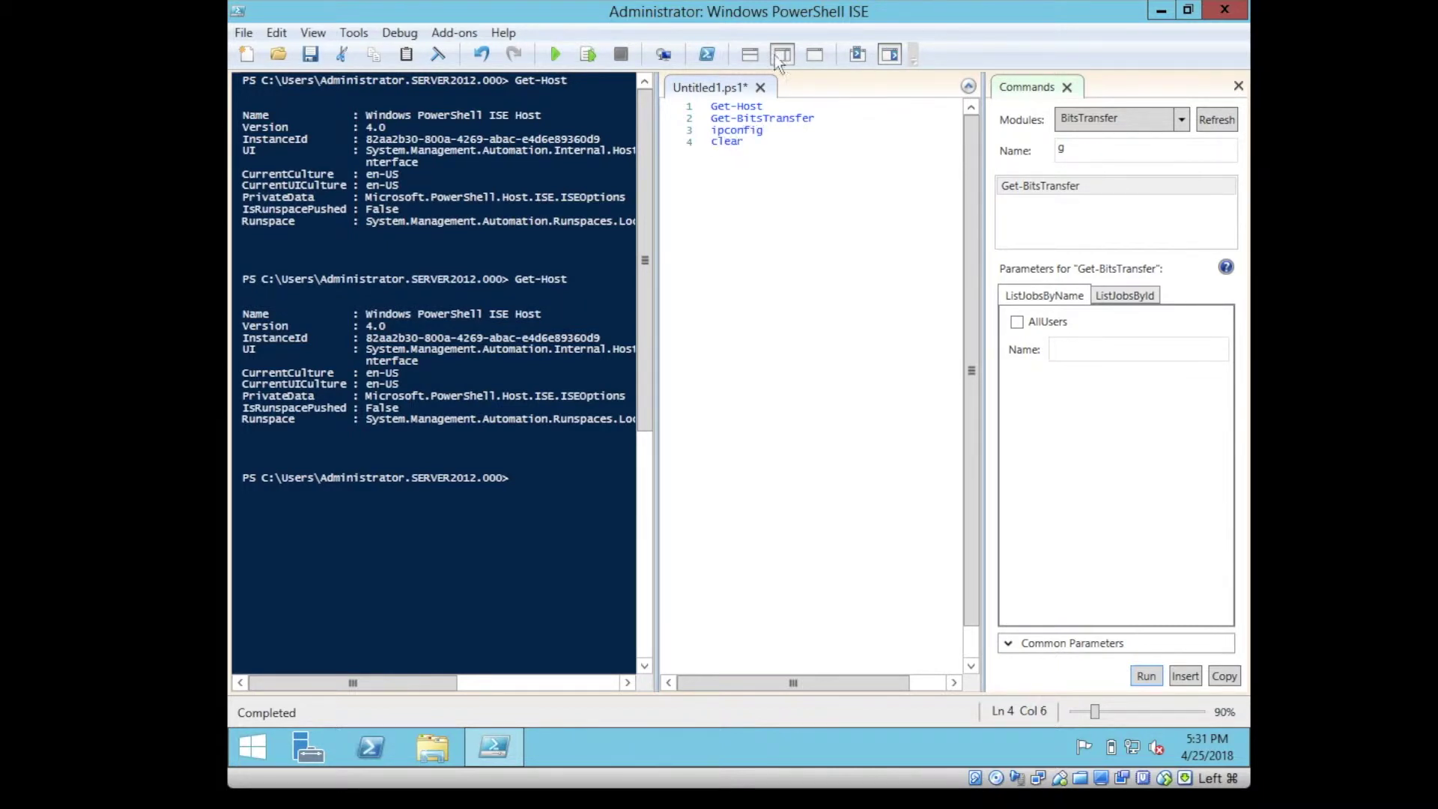
# Run the whole script, then run Get-Host alone and the ipconfig and clear lines as selections
pyautogui.click(551, 49)
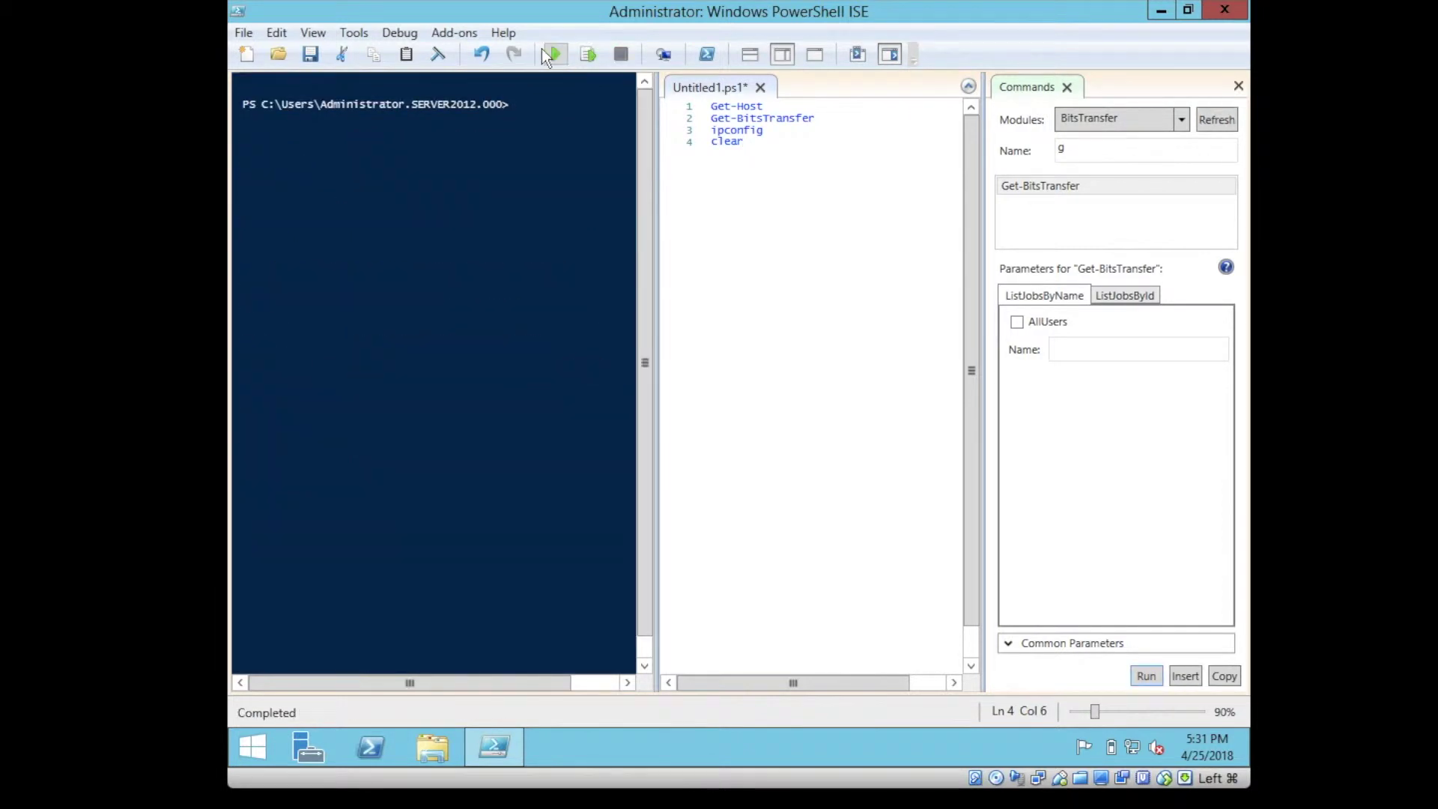
pyautogui.click(779, 102)
pyautogui.moveTo(778, 102); pyautogui.dragTo(709, 106)
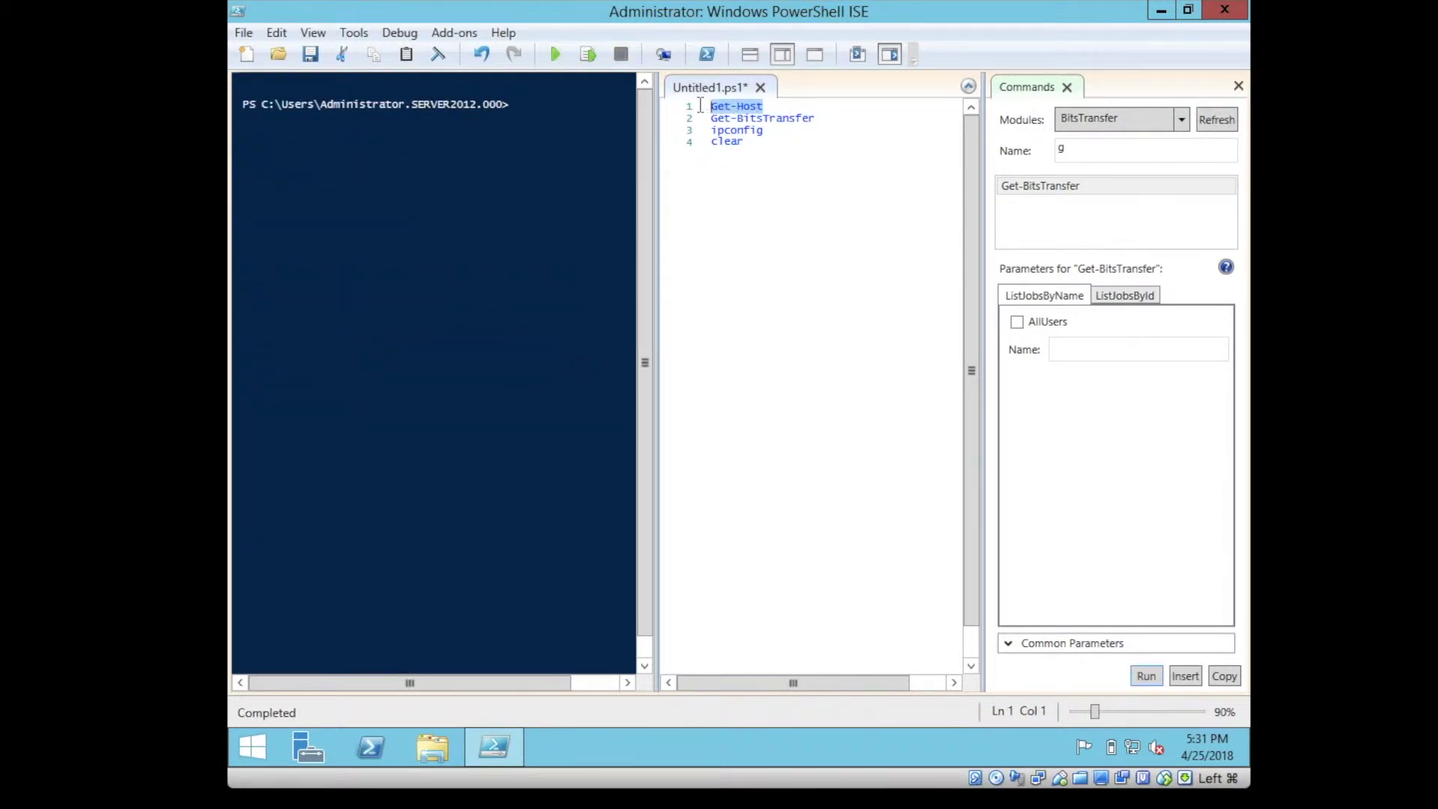
pyautogui.click(589, 54)
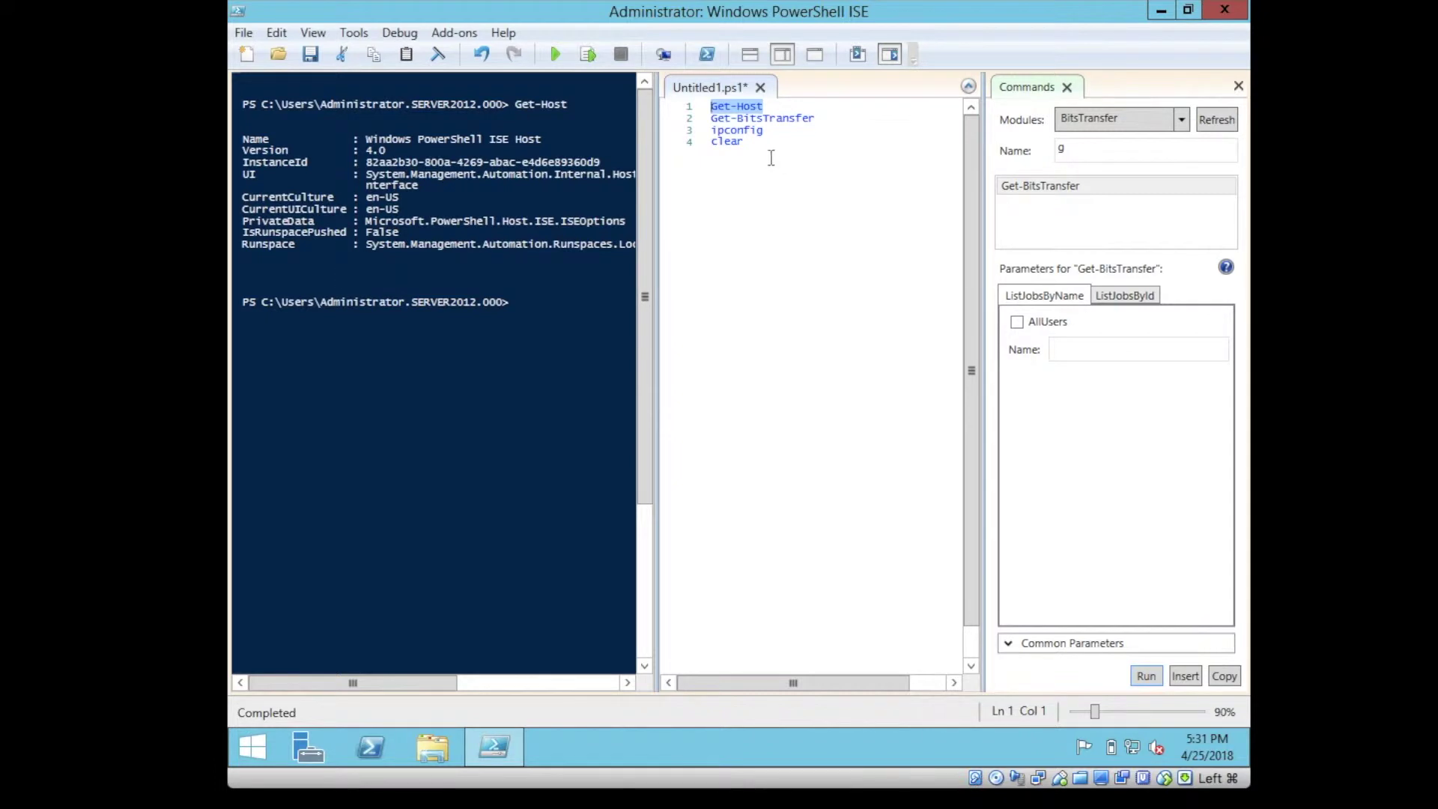
pyautogui.moveTo(747, 143); pyautogui.dragTo(710, 130)
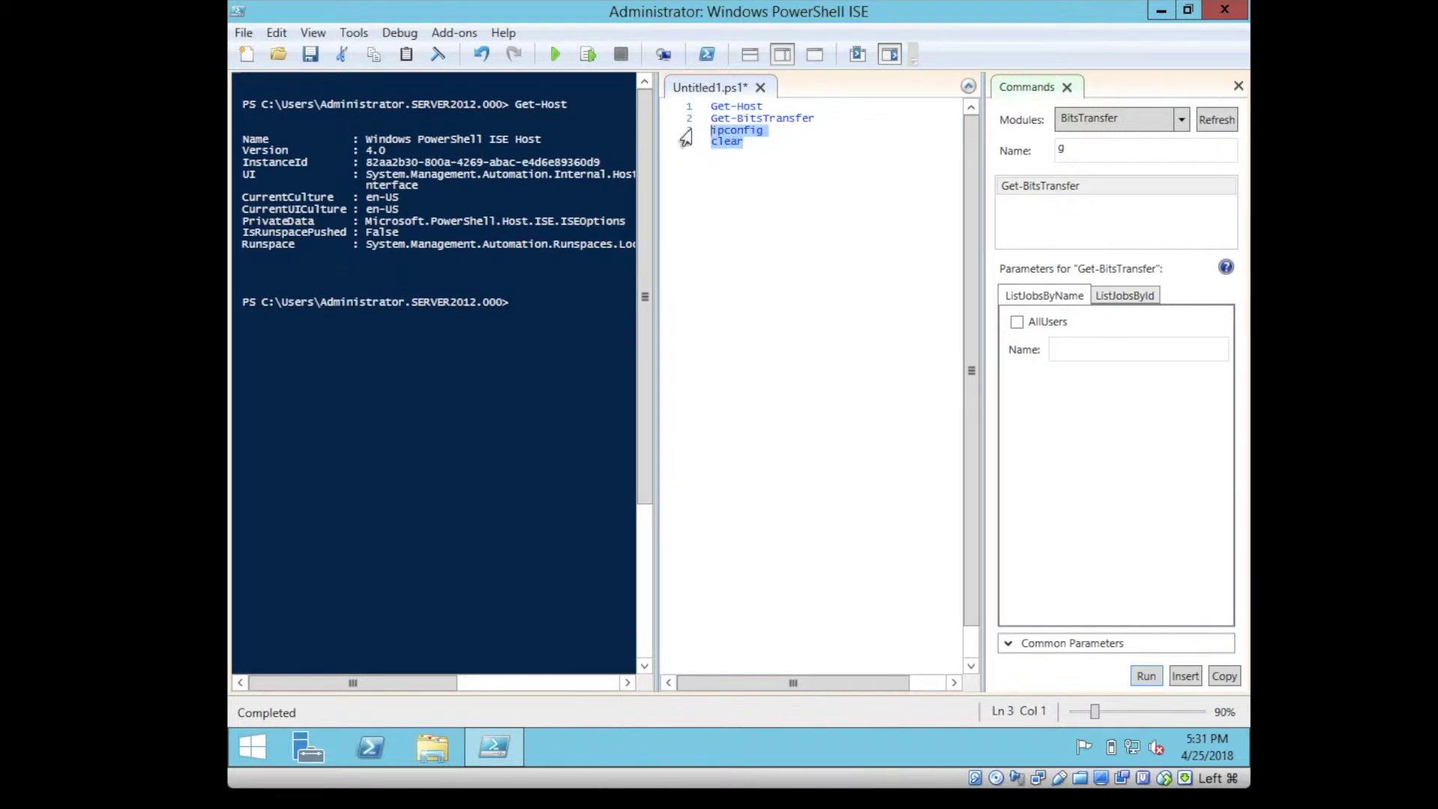
pyautogui.click(587, 54)
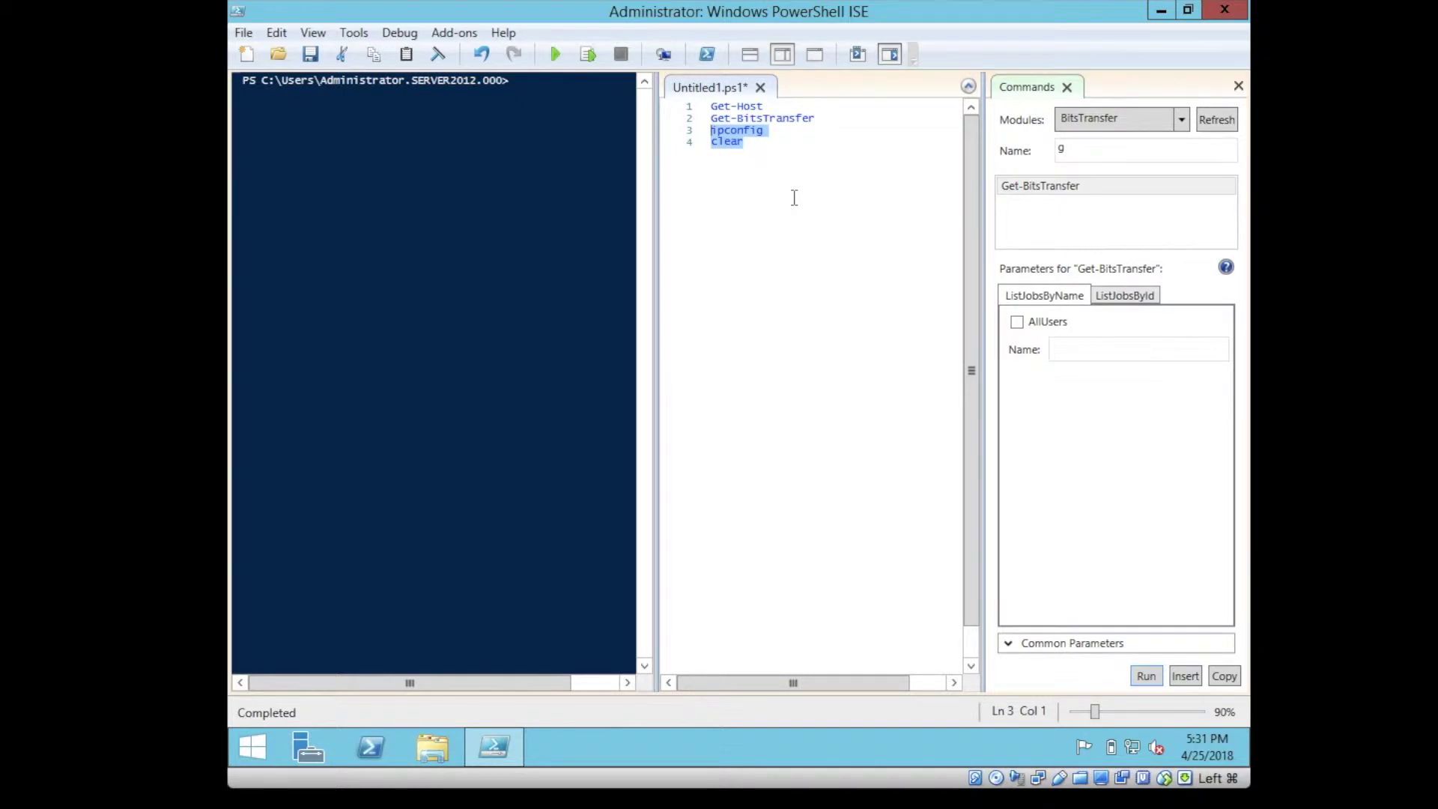
pyautogui.click(311, 64)
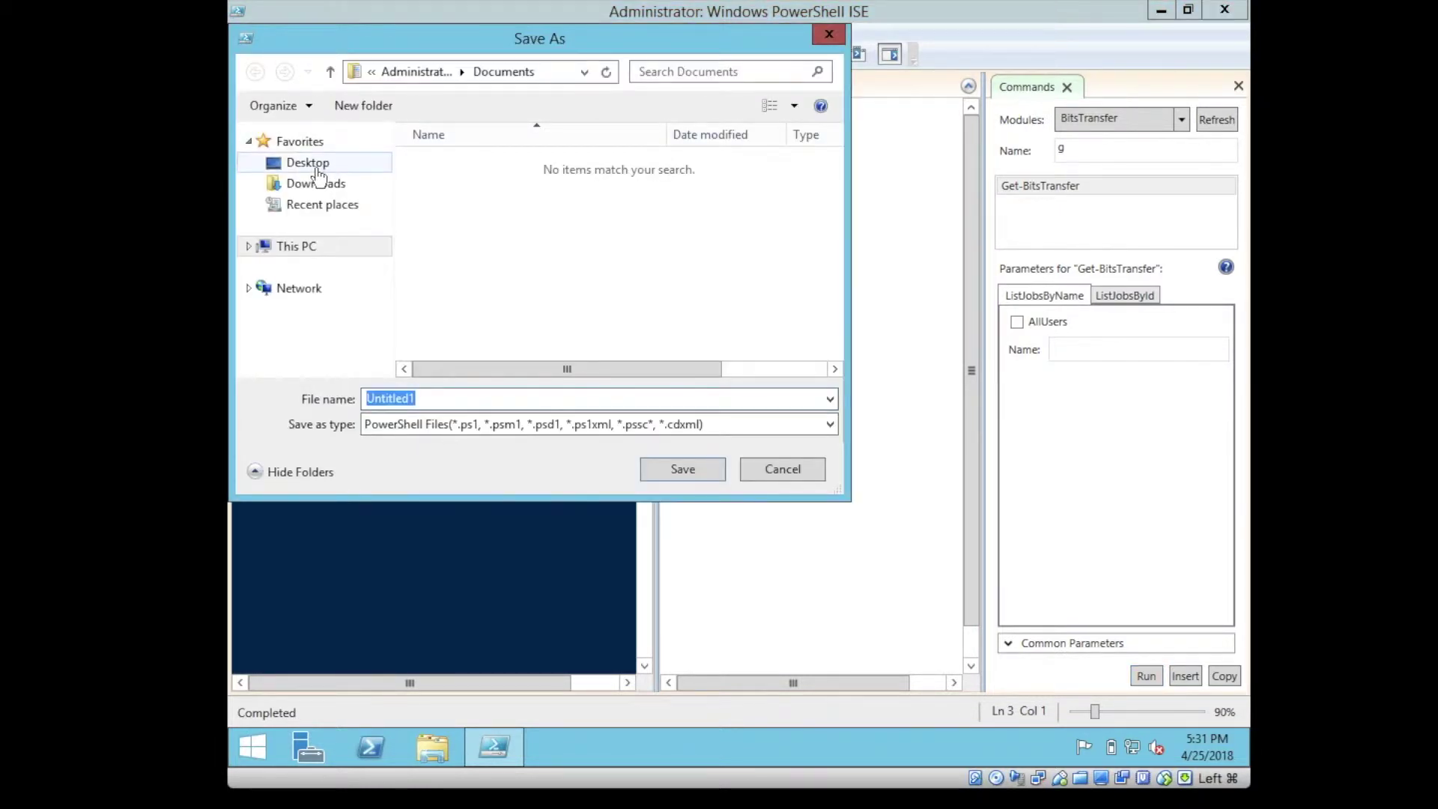
# Save the script as script02 in the Desktop folder
pyautogui.click(314, 163)
pyautogui.doubleClick(405, 398)
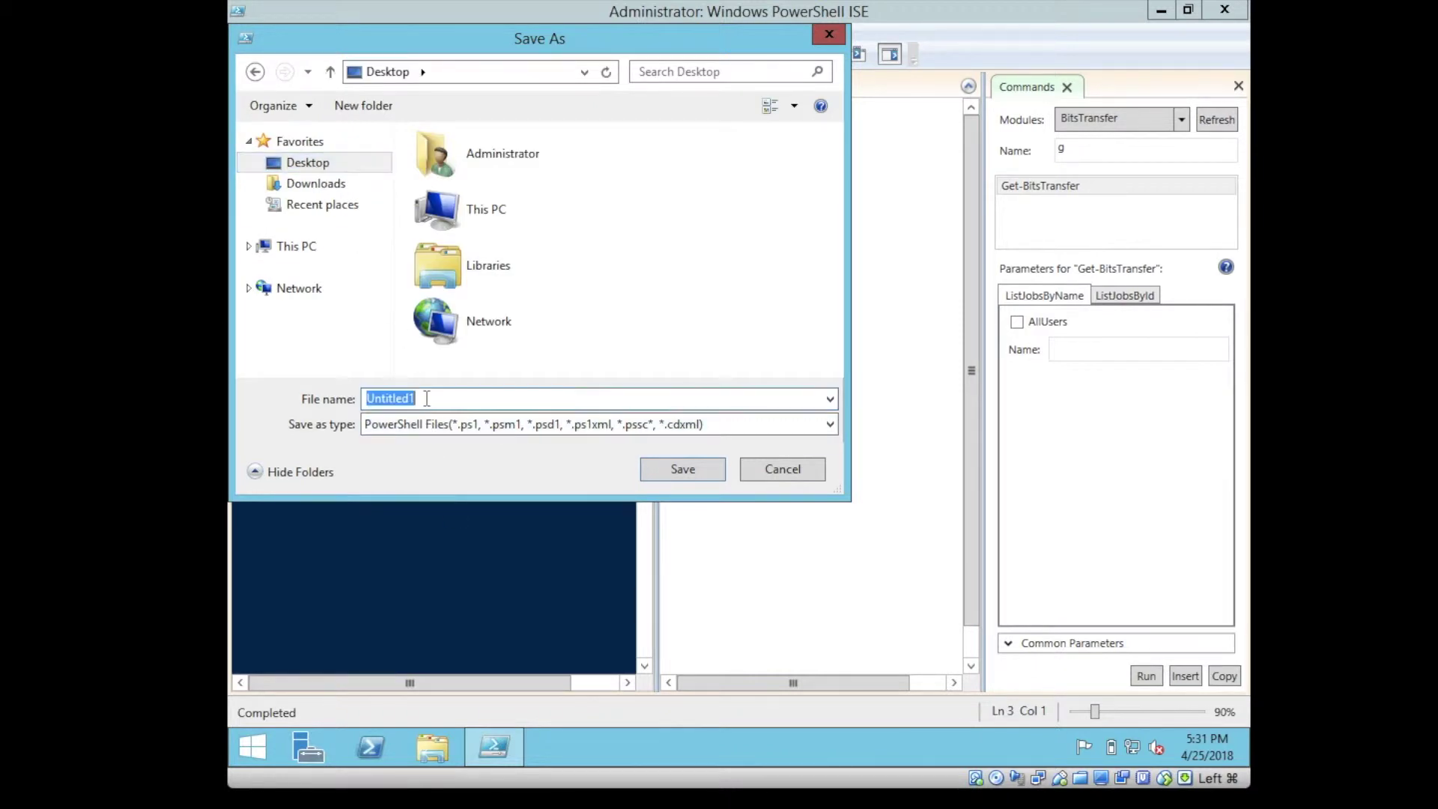
pyautogui.write('script02')
pyautogui.click(683, 470)
# Close the ISE and run script02 from the desktop with PowerShell
pyautogui.click(1206, 10)
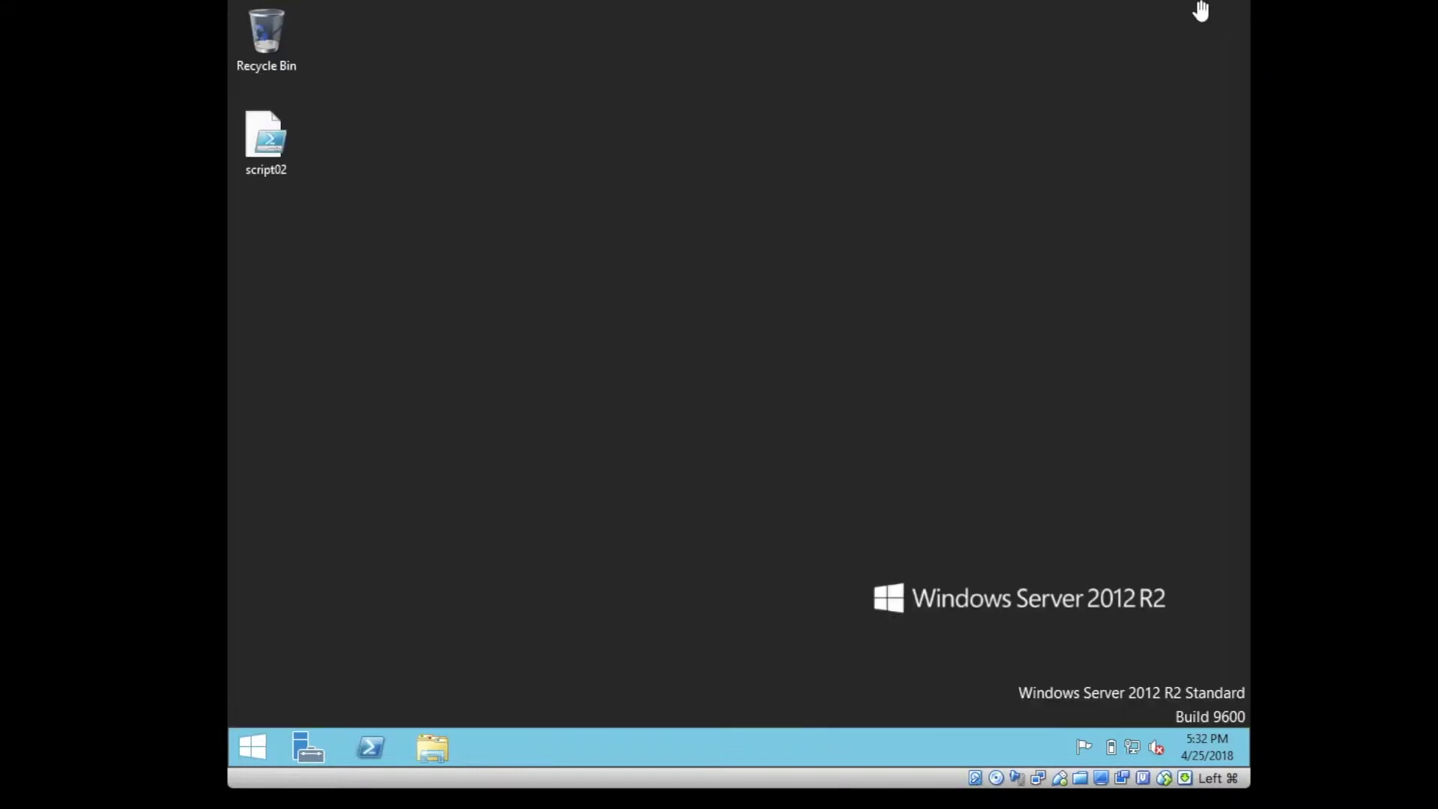
pyautogui.rightClick(259, 153)
pyautogui.click(322, 183)
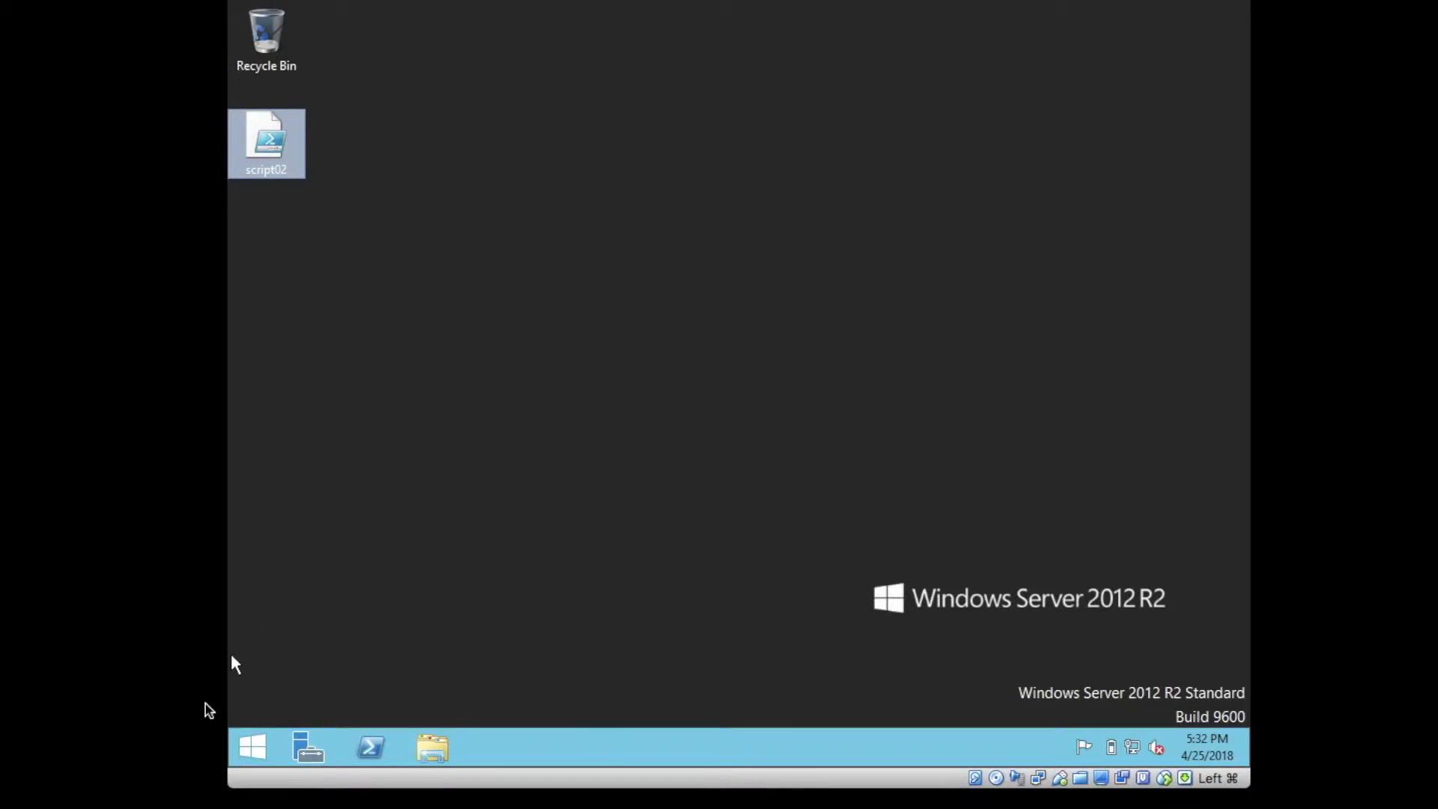
# Open Server Manager and show the Local Server properties and events page
pyautogui.click(300, 750)
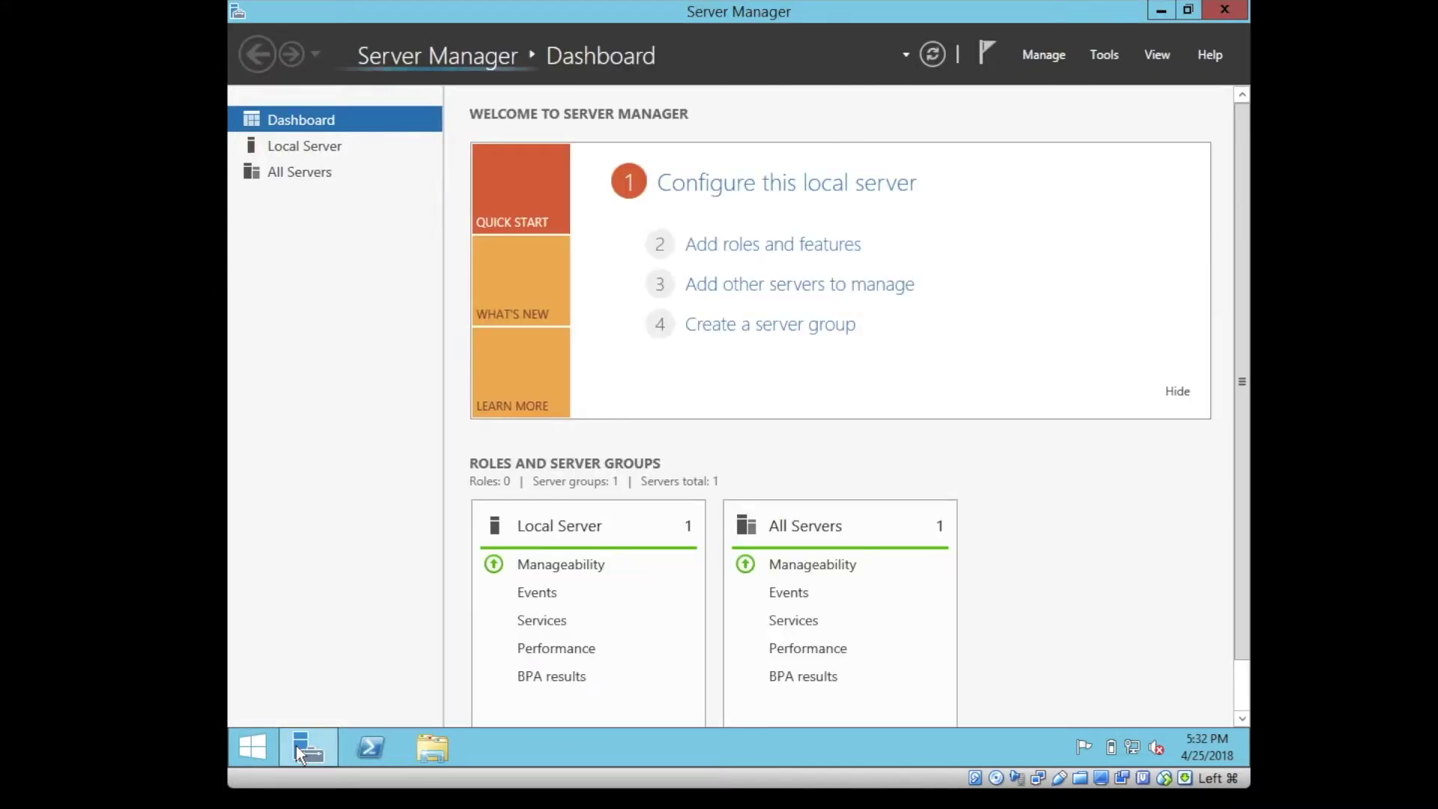
pyautogui.click(317, 148)
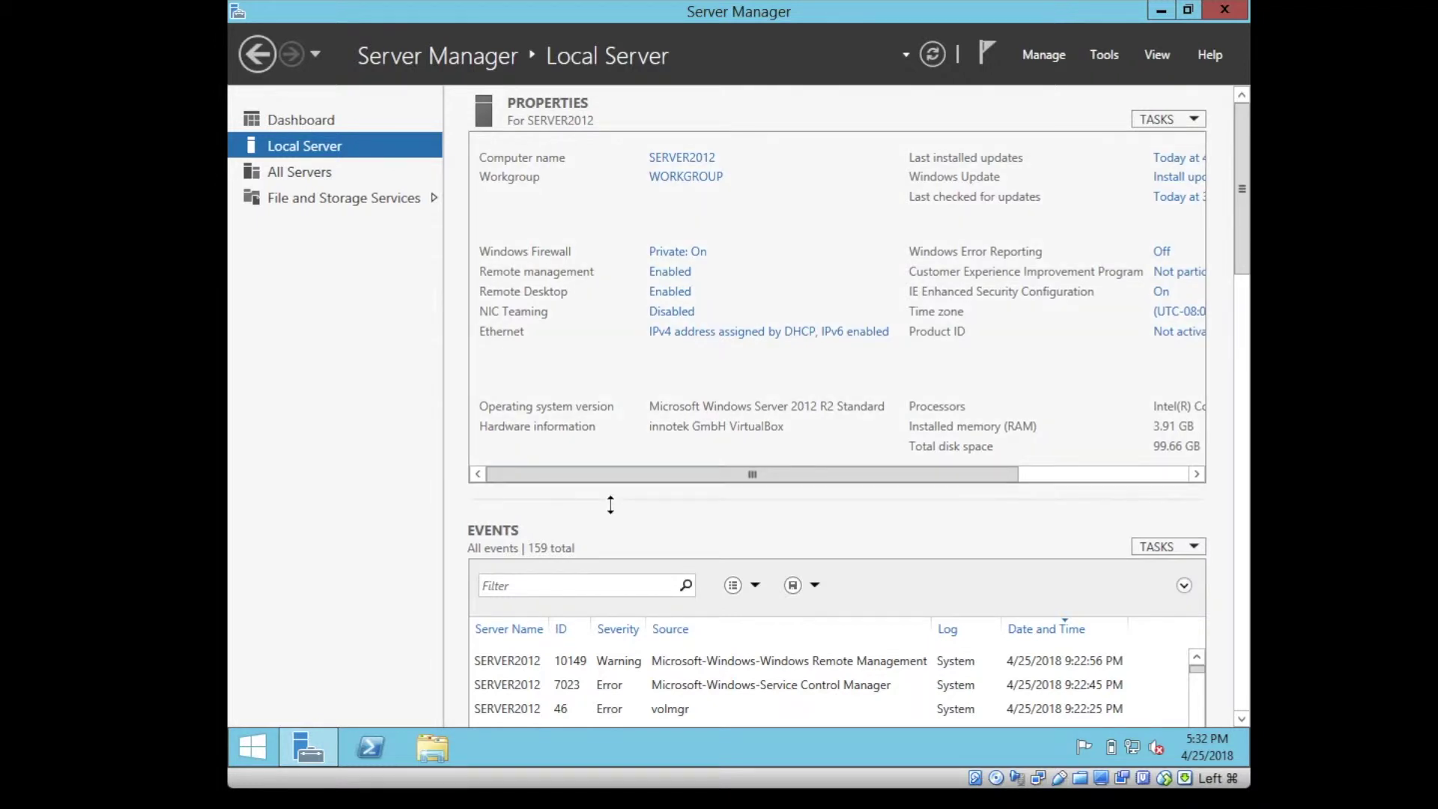
pyautogui.click(376, 749)
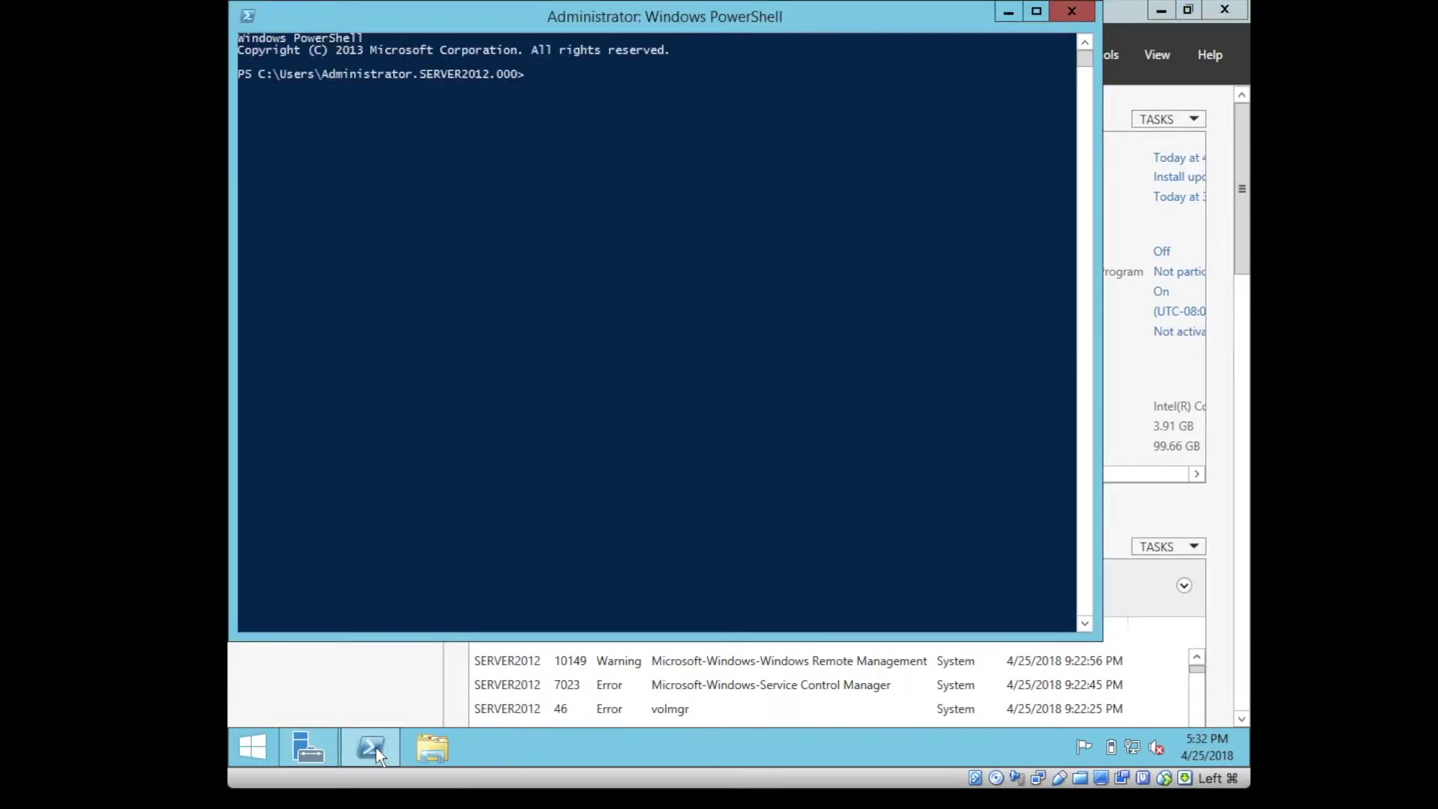
# Run Enable-PSRemoting, answering A (Yes to All) to both prompts, then close the console
pyautogui.write('enable-psr')
pyautogui.press('Tab')
pyautogui.press('Return')
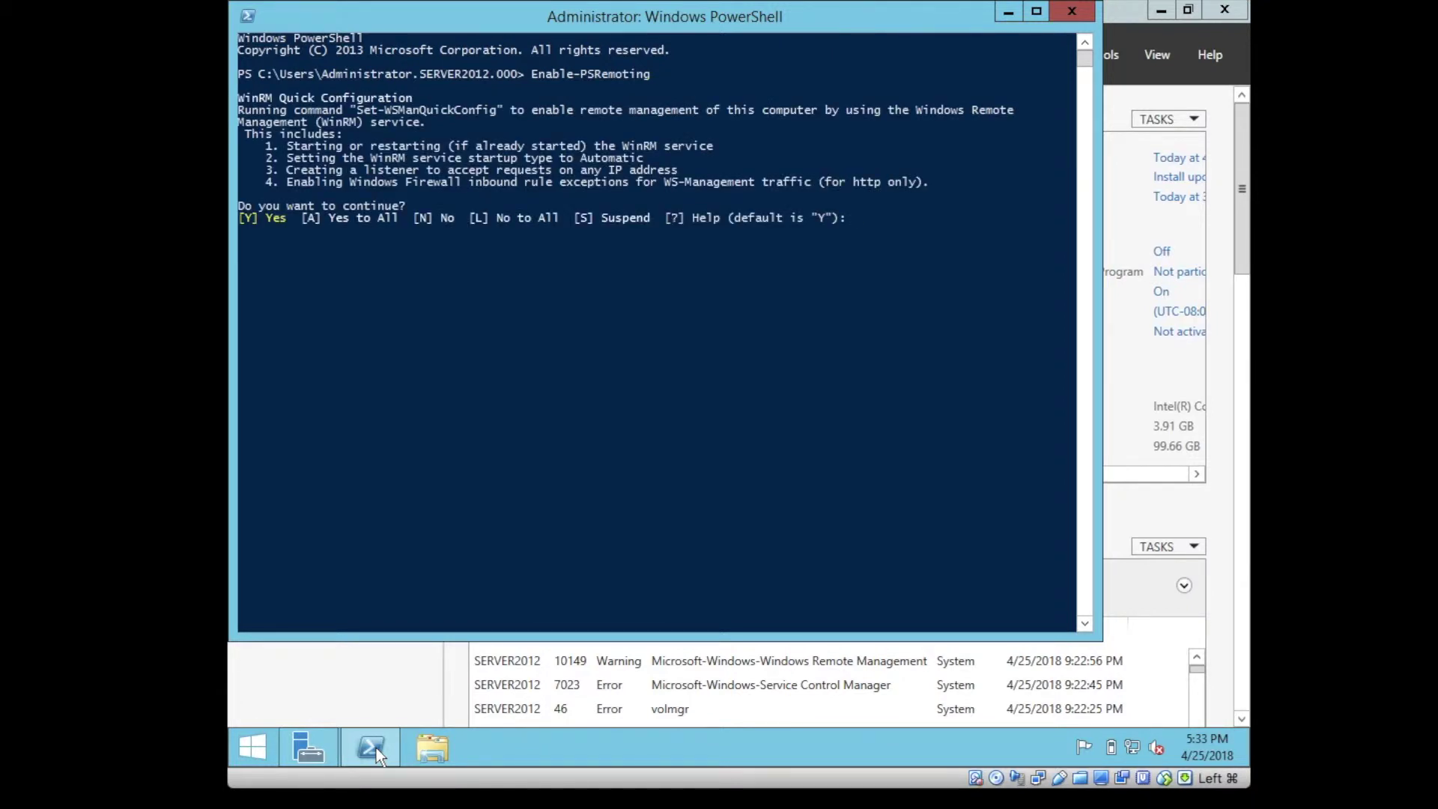
pyautogui.write('a')
pyautogui.press('Return')
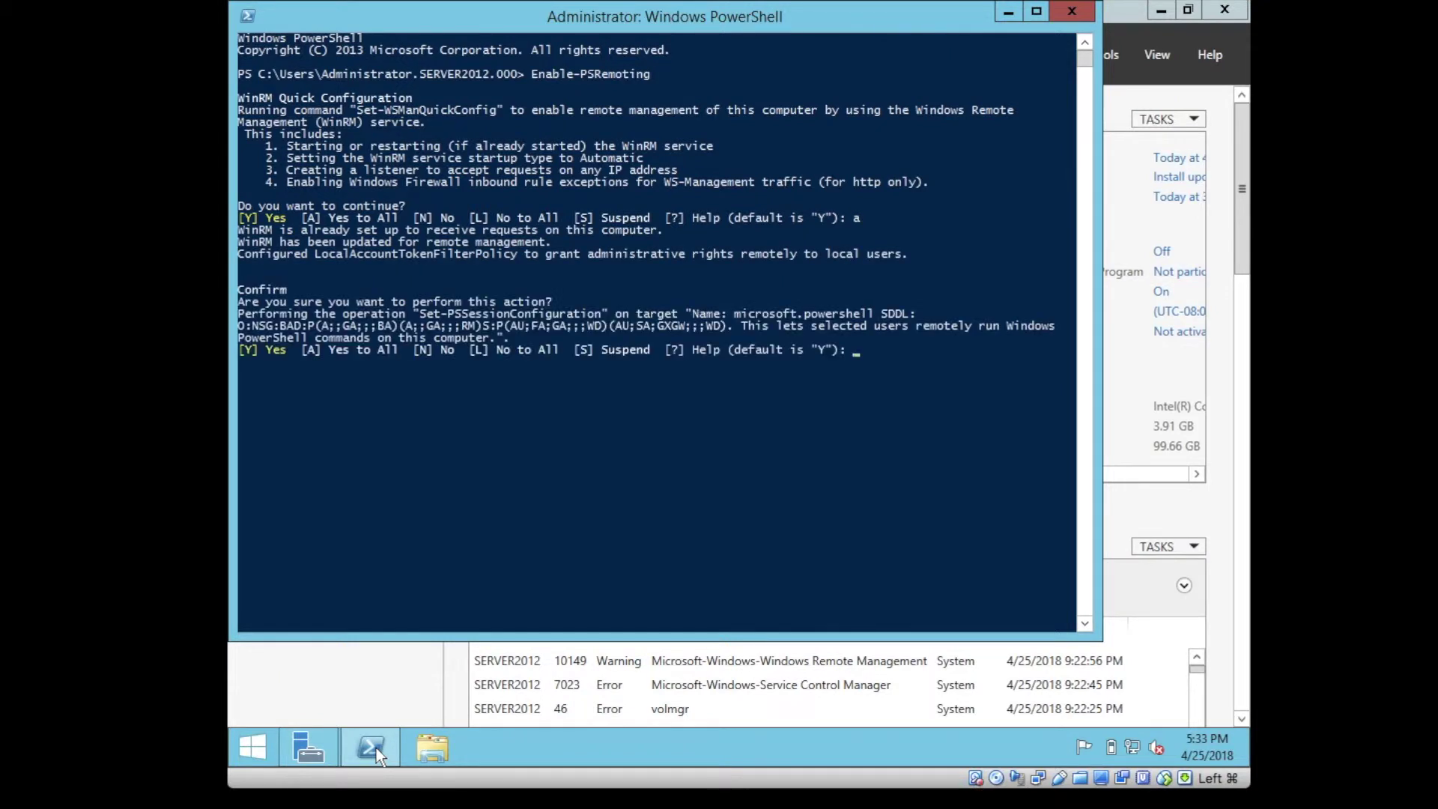
pyautogui.write('a')
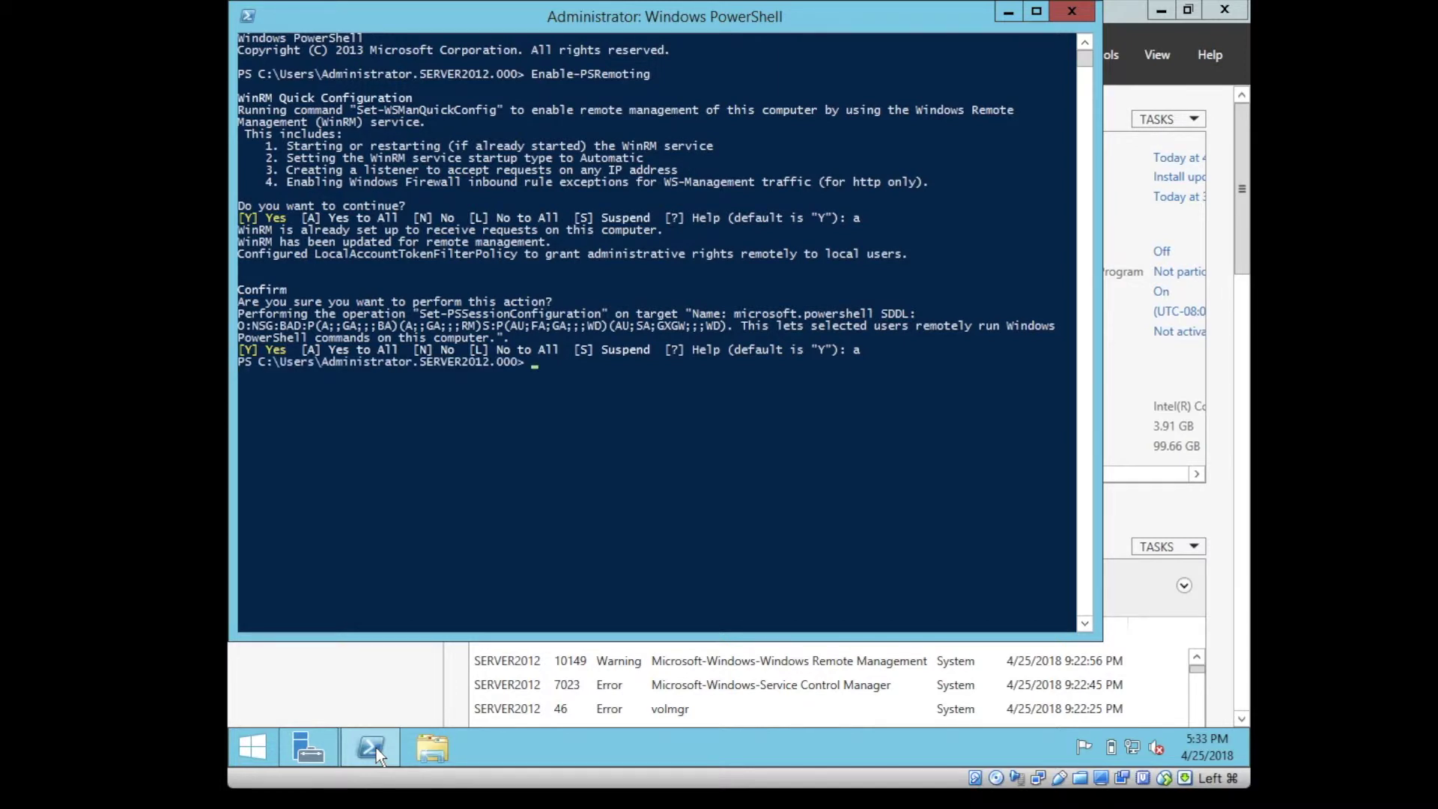
pyautogui.click(1072, 17)
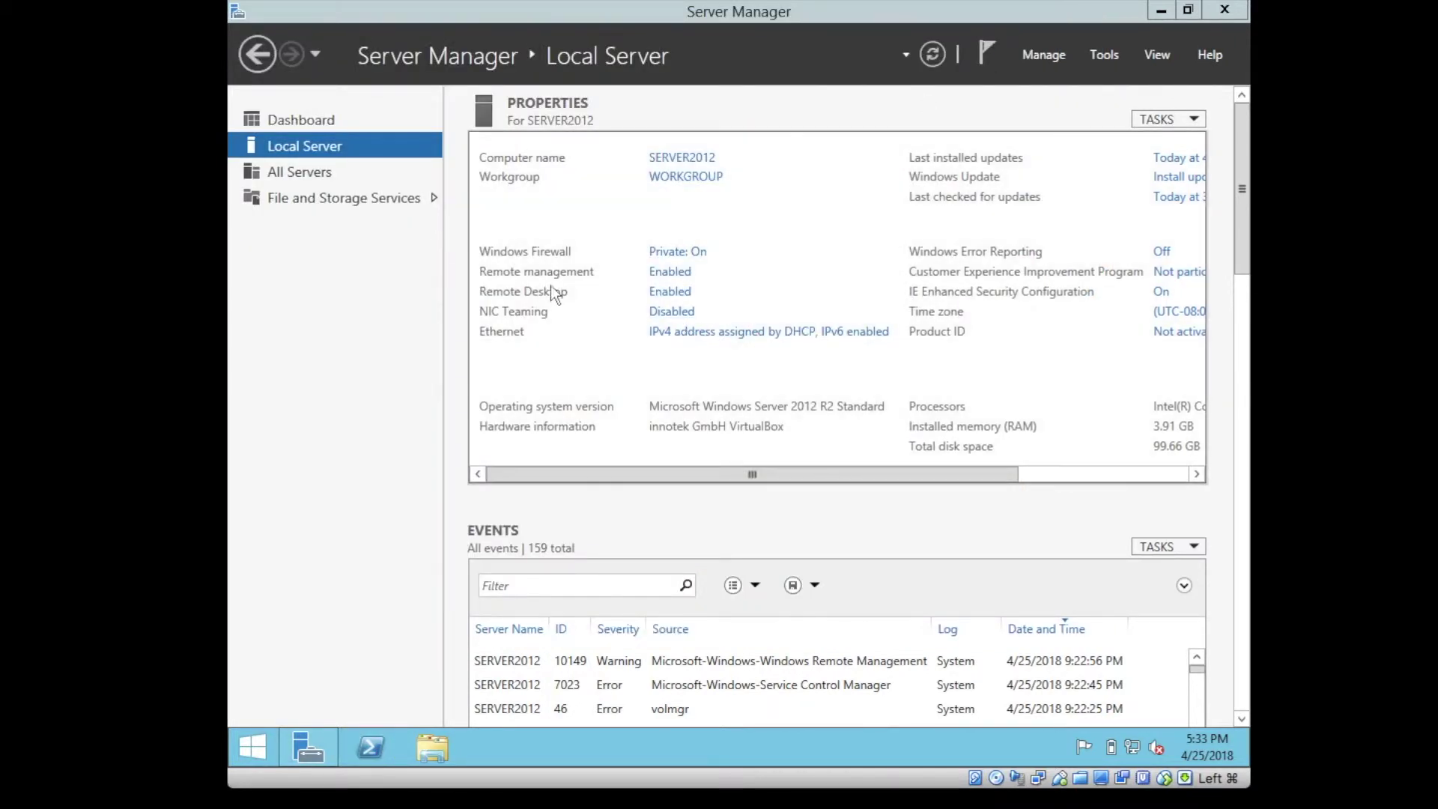
# Review the Remote management 'Enabled' setting, cancel unchanged, and return to the Dashboard
pyautogui.click(670, 272)
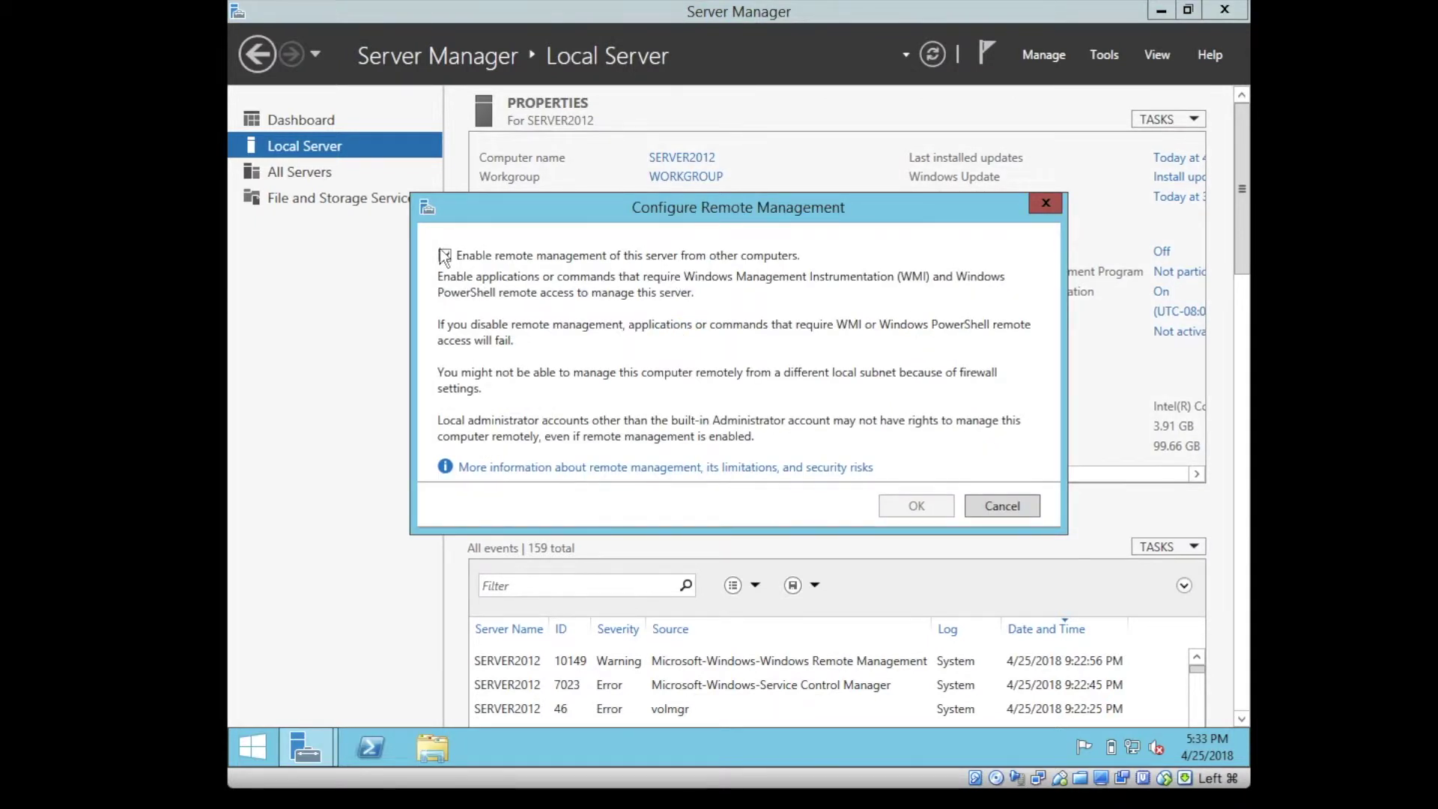
pyautogui.click(444, 257)
pyautogui.click(997, 502)
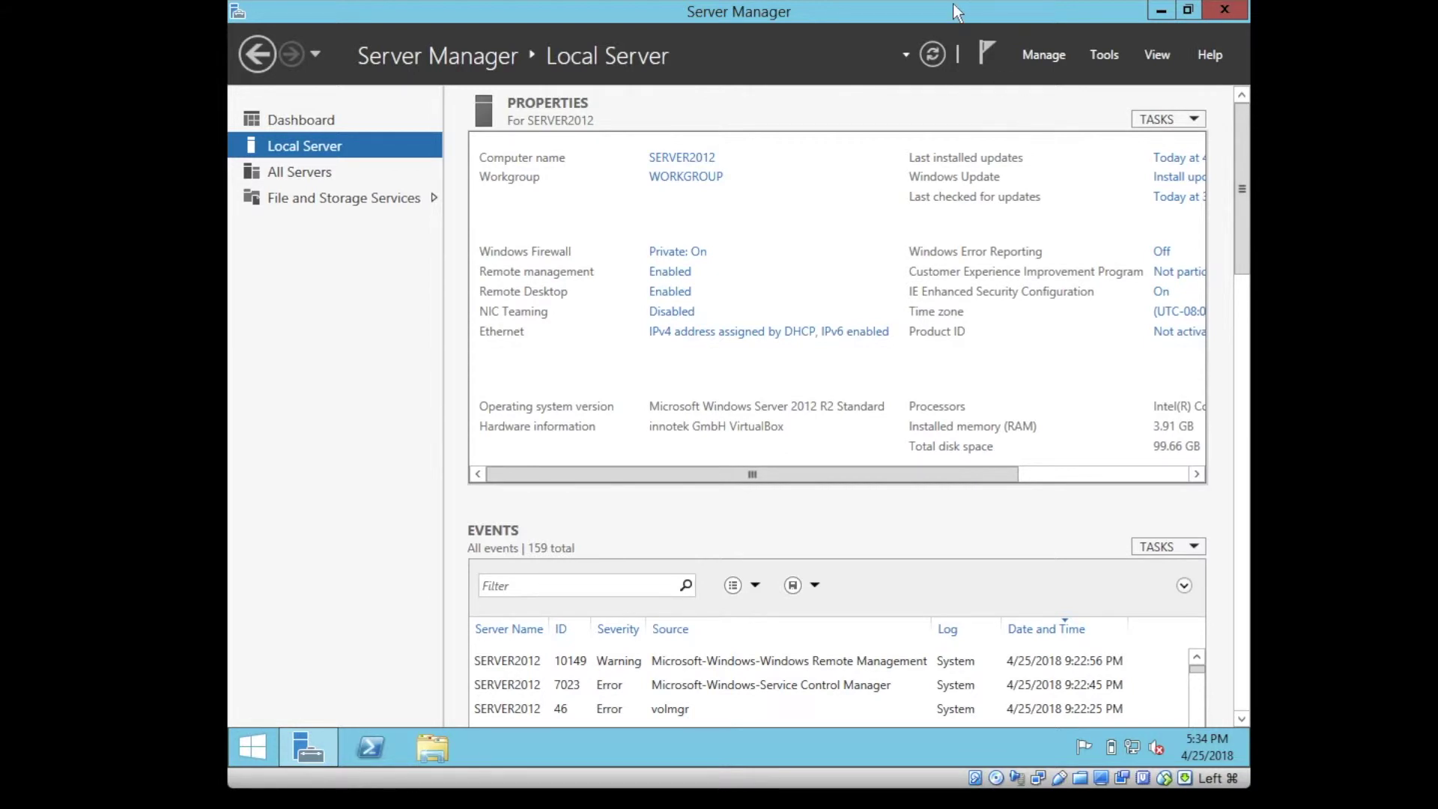
pyautogui.click(296, 122)
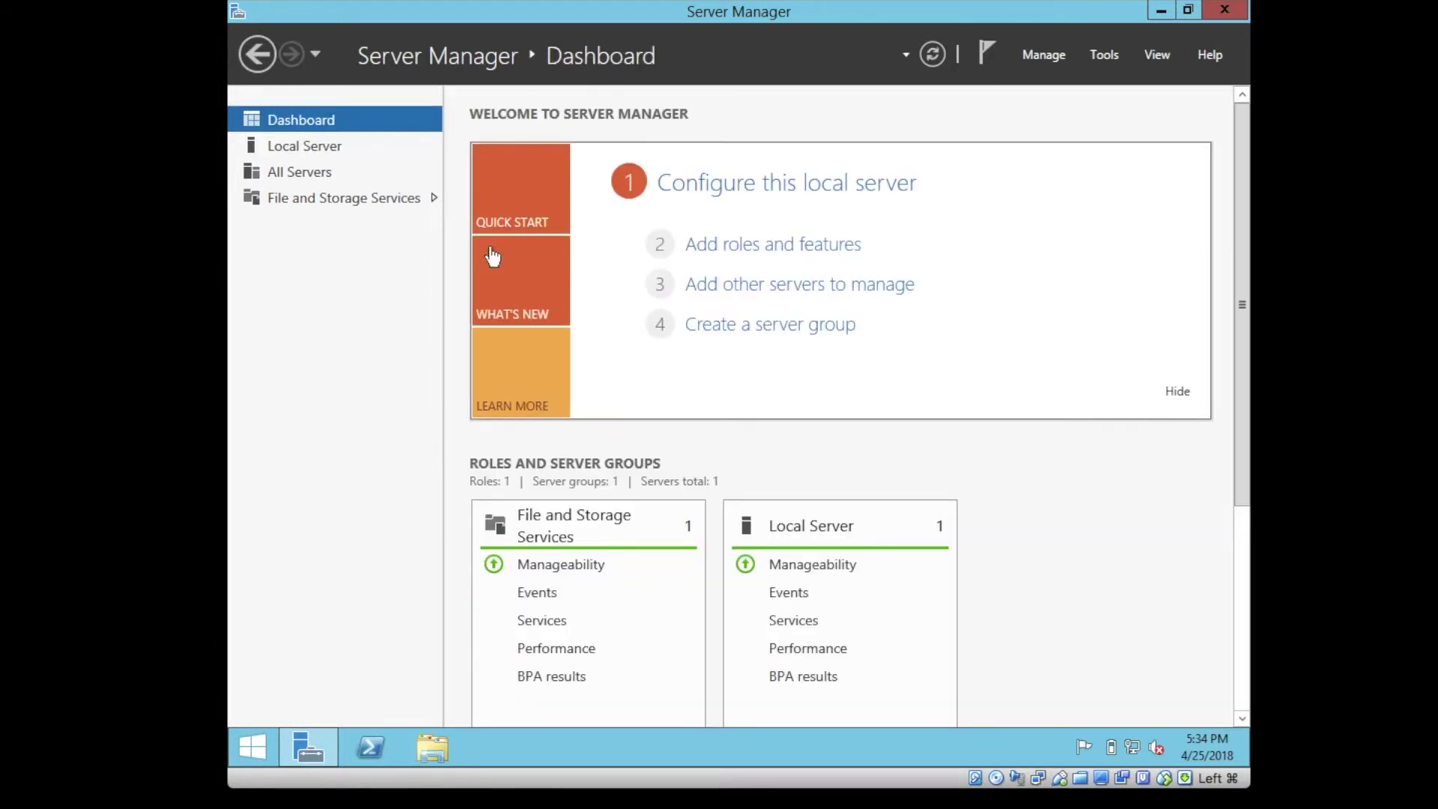
# Start adding another server to manage and switch to the DNS search tab
pyautogui.click(755, 292)
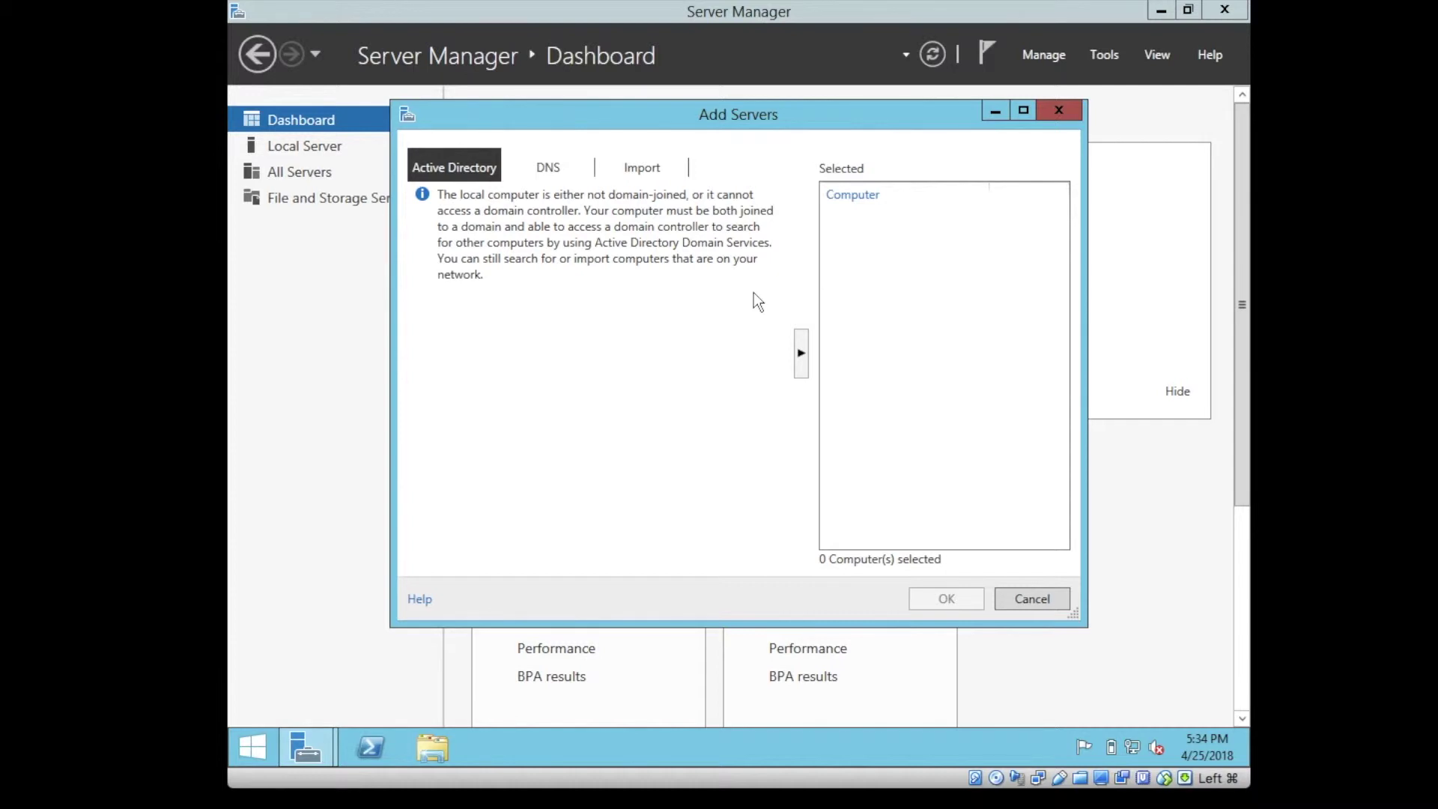
pyautogui.click(554, 171)
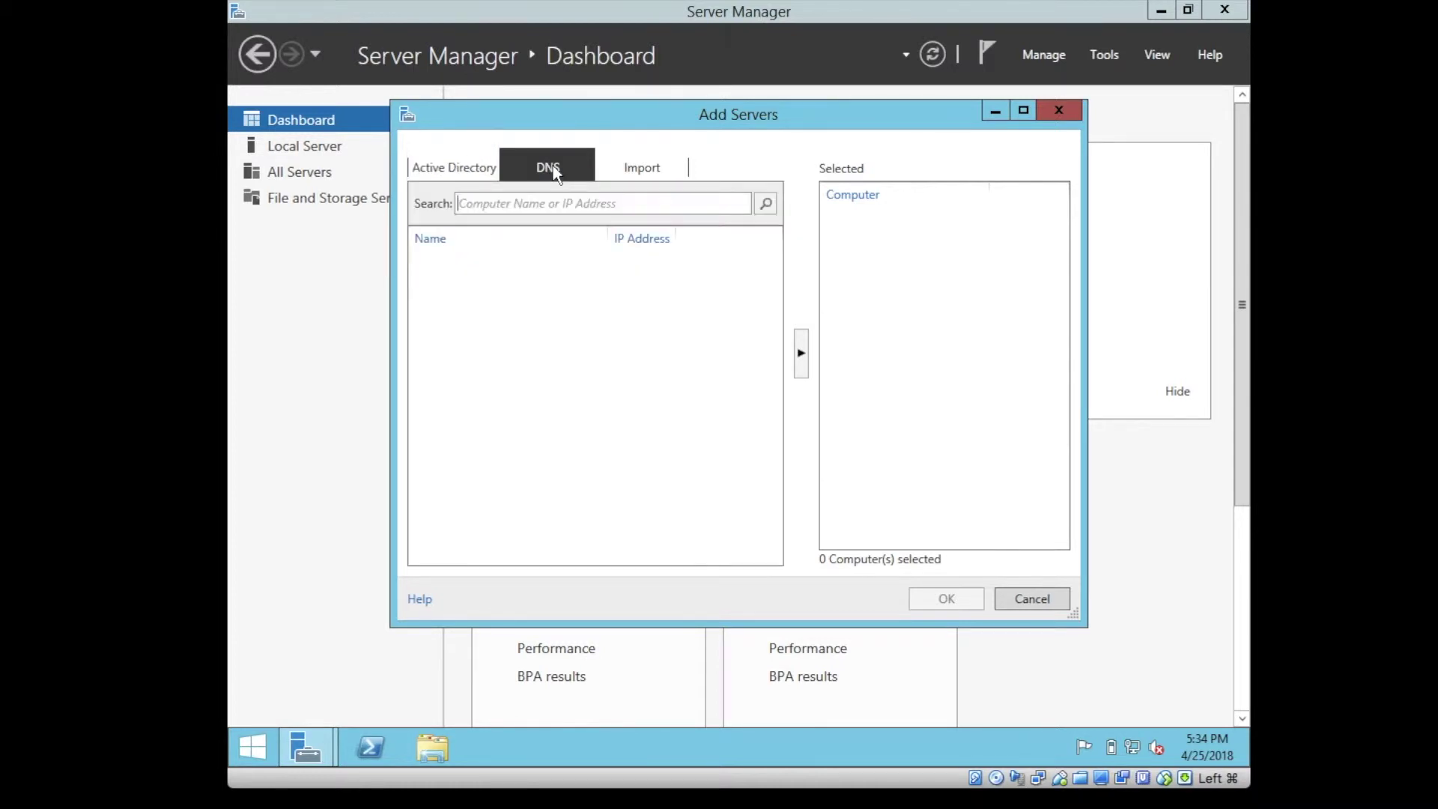
pyautogui.click(455, 167)
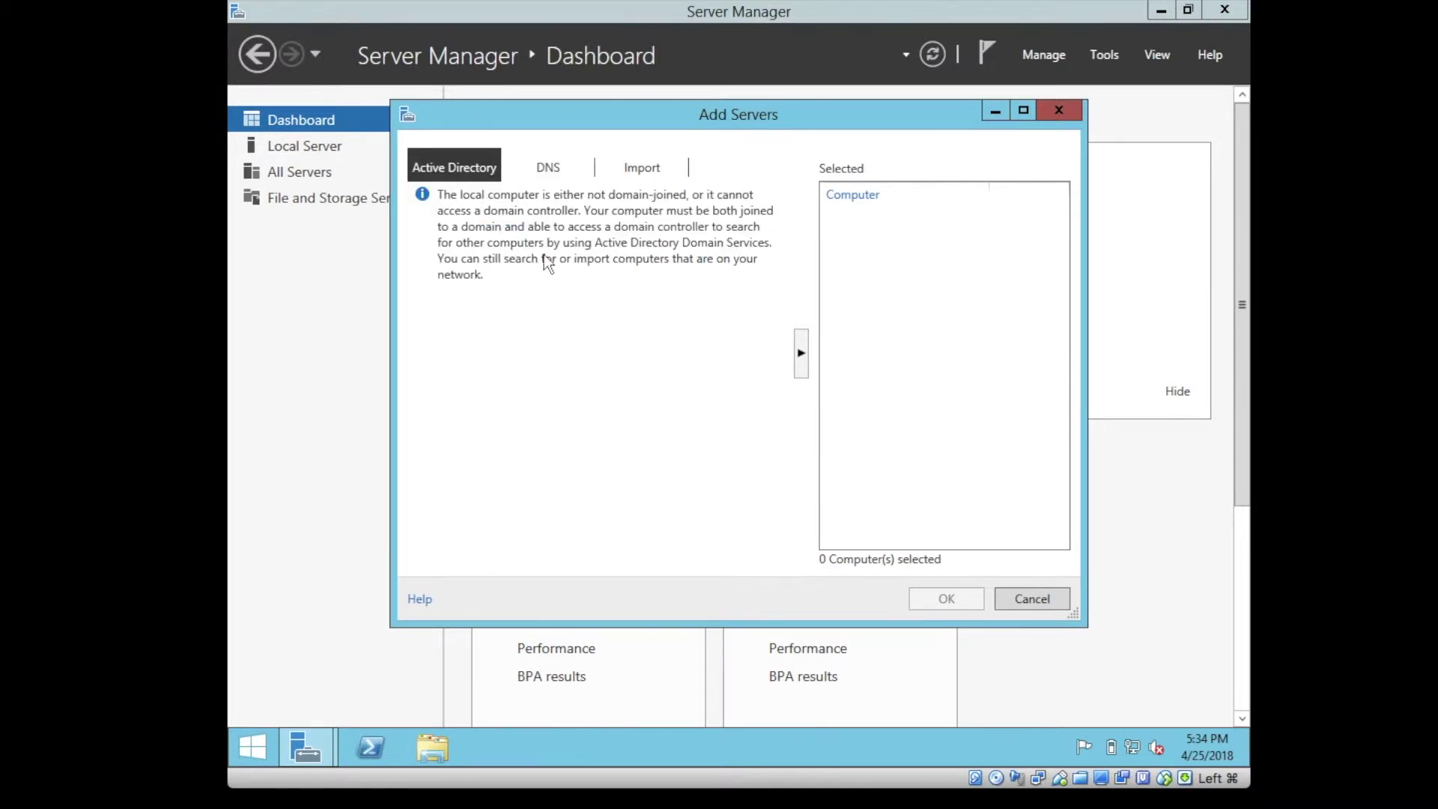
pyautogui.click(546, 164)
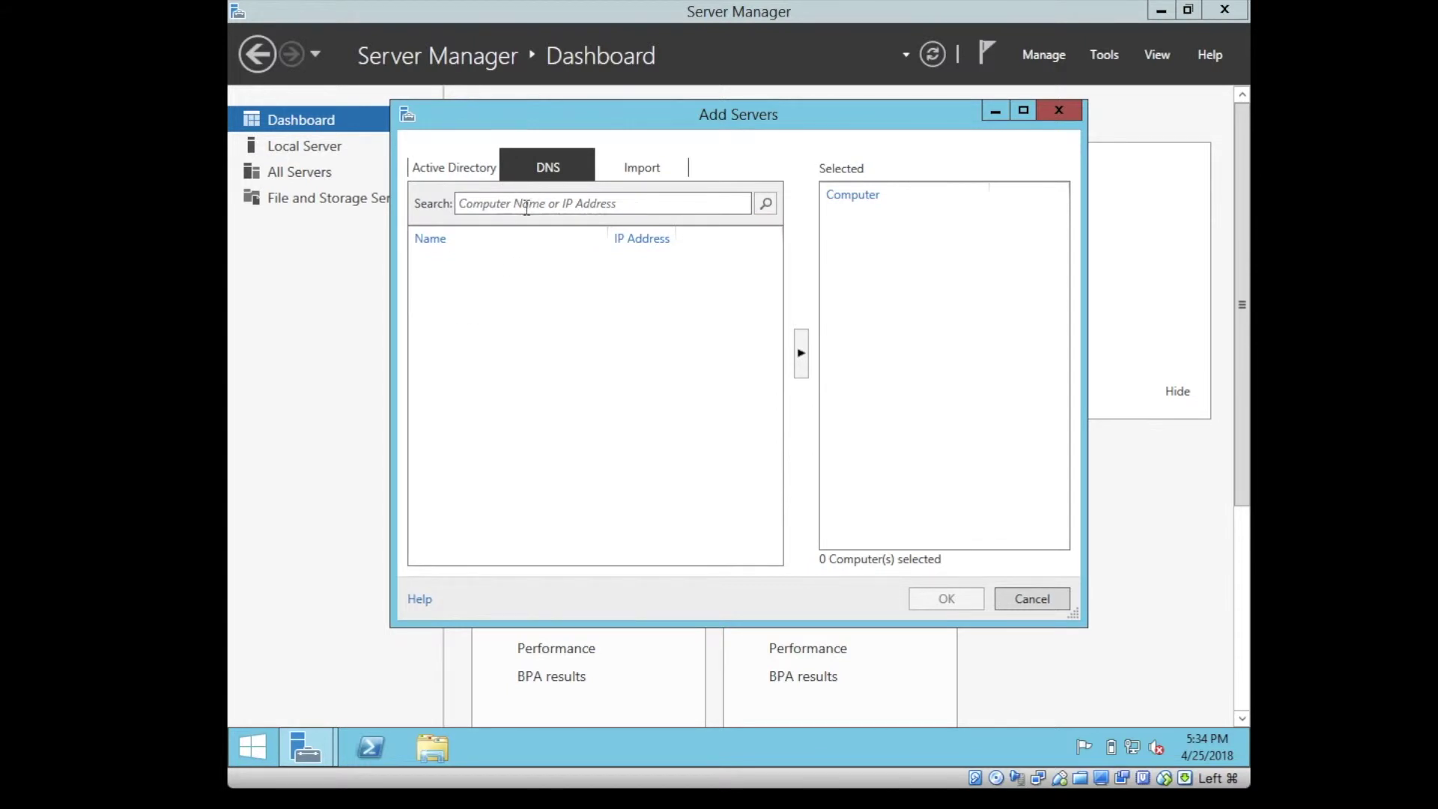
# Search DNS for 10.0.2.15 and add SERVER2012 to the managed servers
pyautogui.write('10.0.2.12')
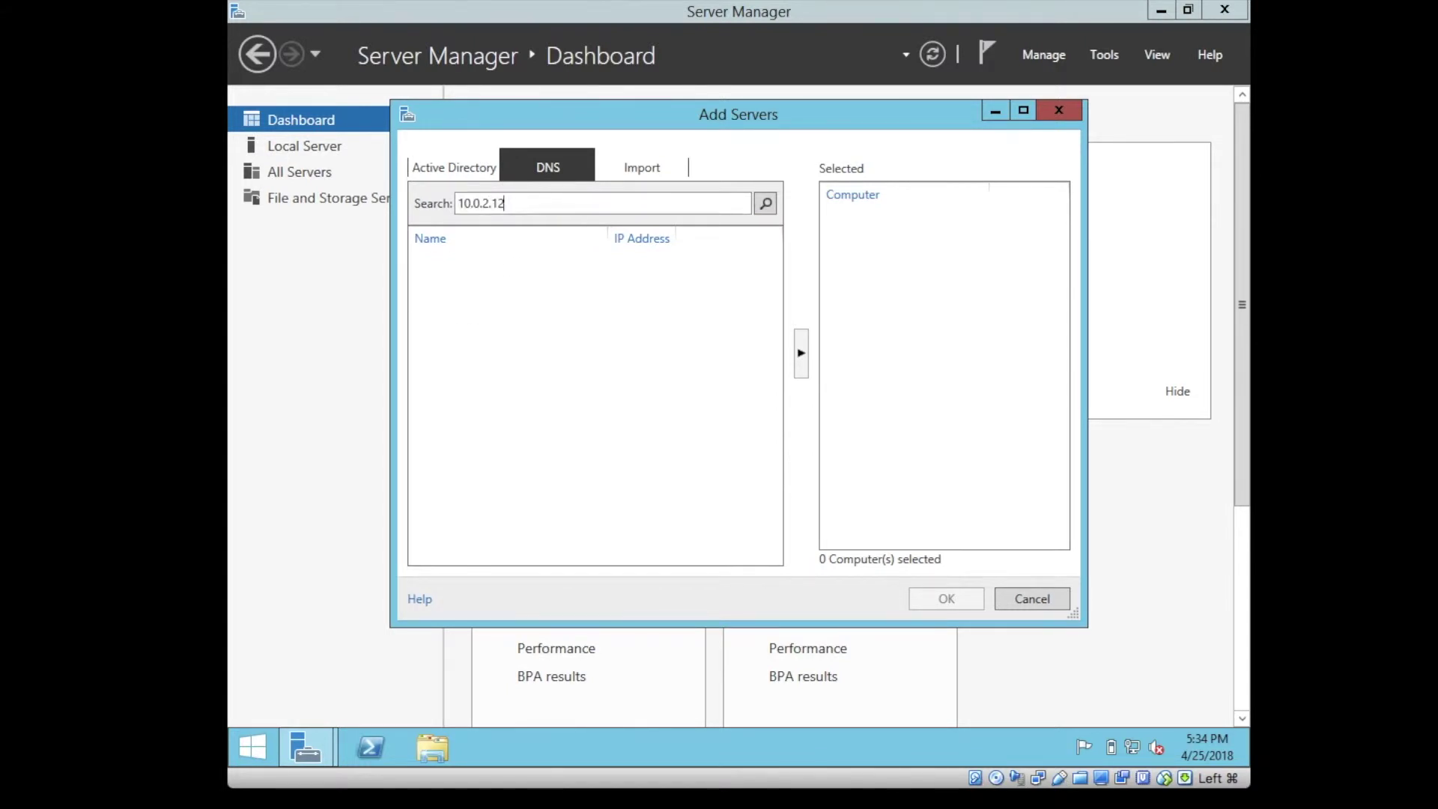
pyautogui.press('BackSpace')
pyautogui.press('BackSpace')
pyautogui.write('15')
pyautogui.press('Return')
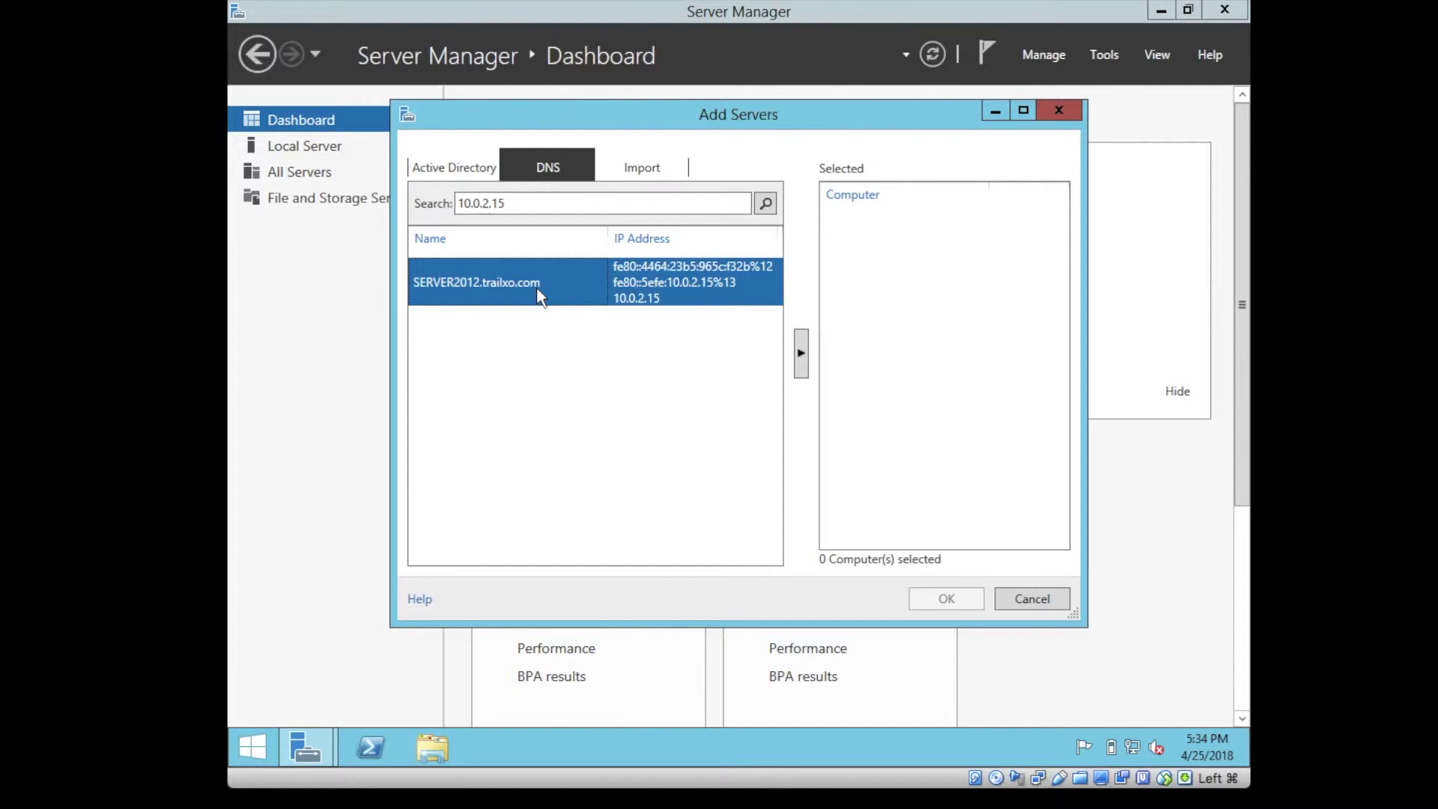
pyautogui.doubleClick(611, 288)
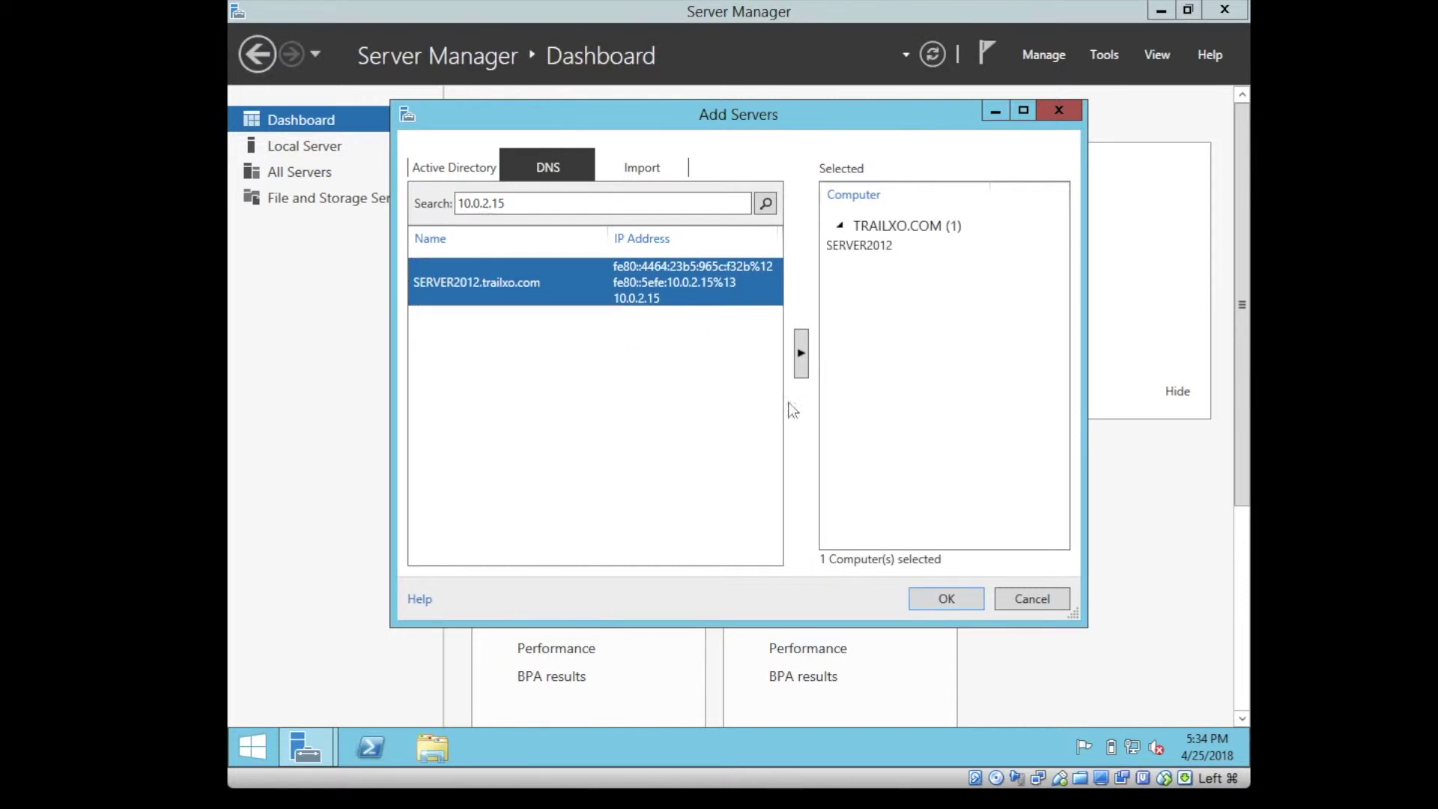
pyautogui.click(949, 597)
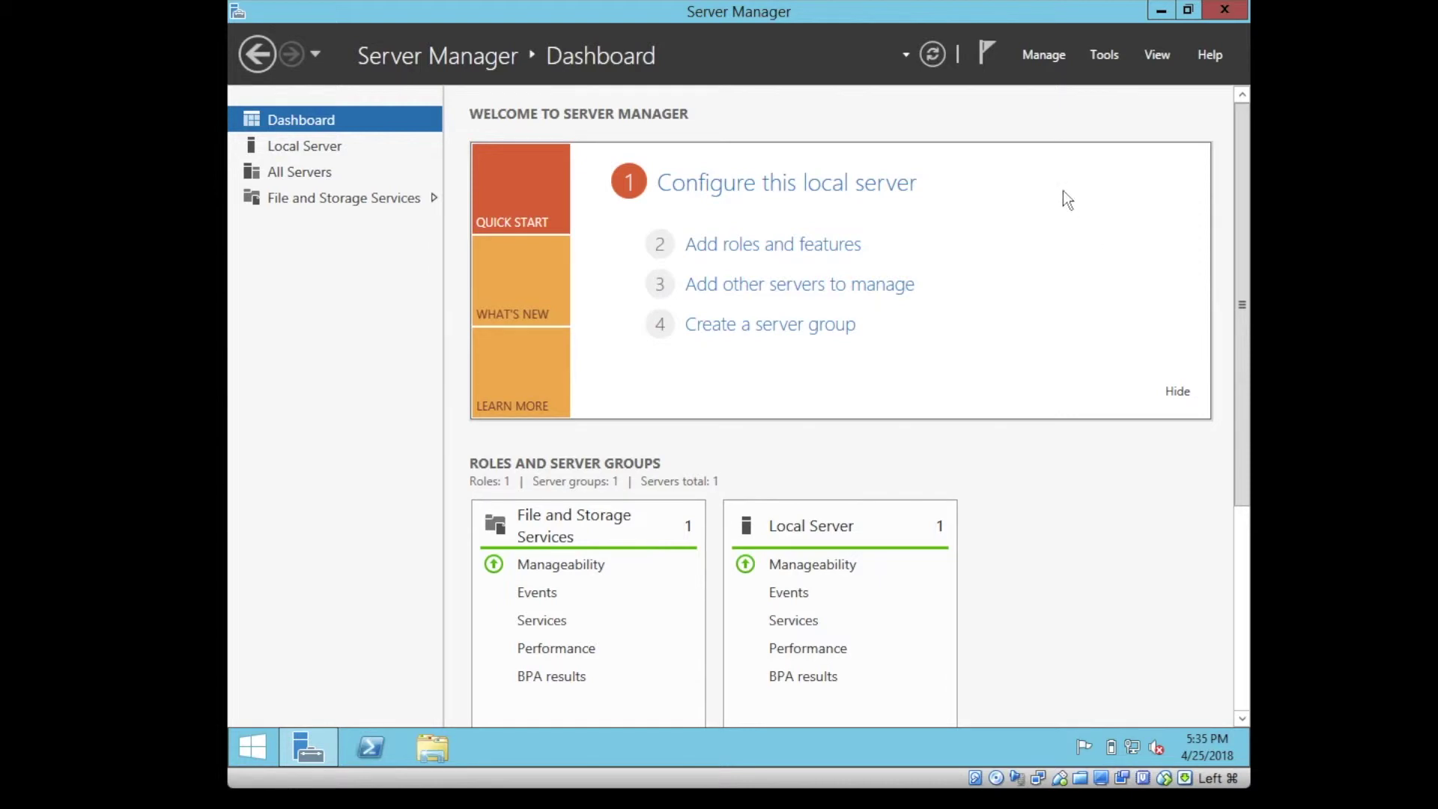
pyautogui.click(1102, 53)
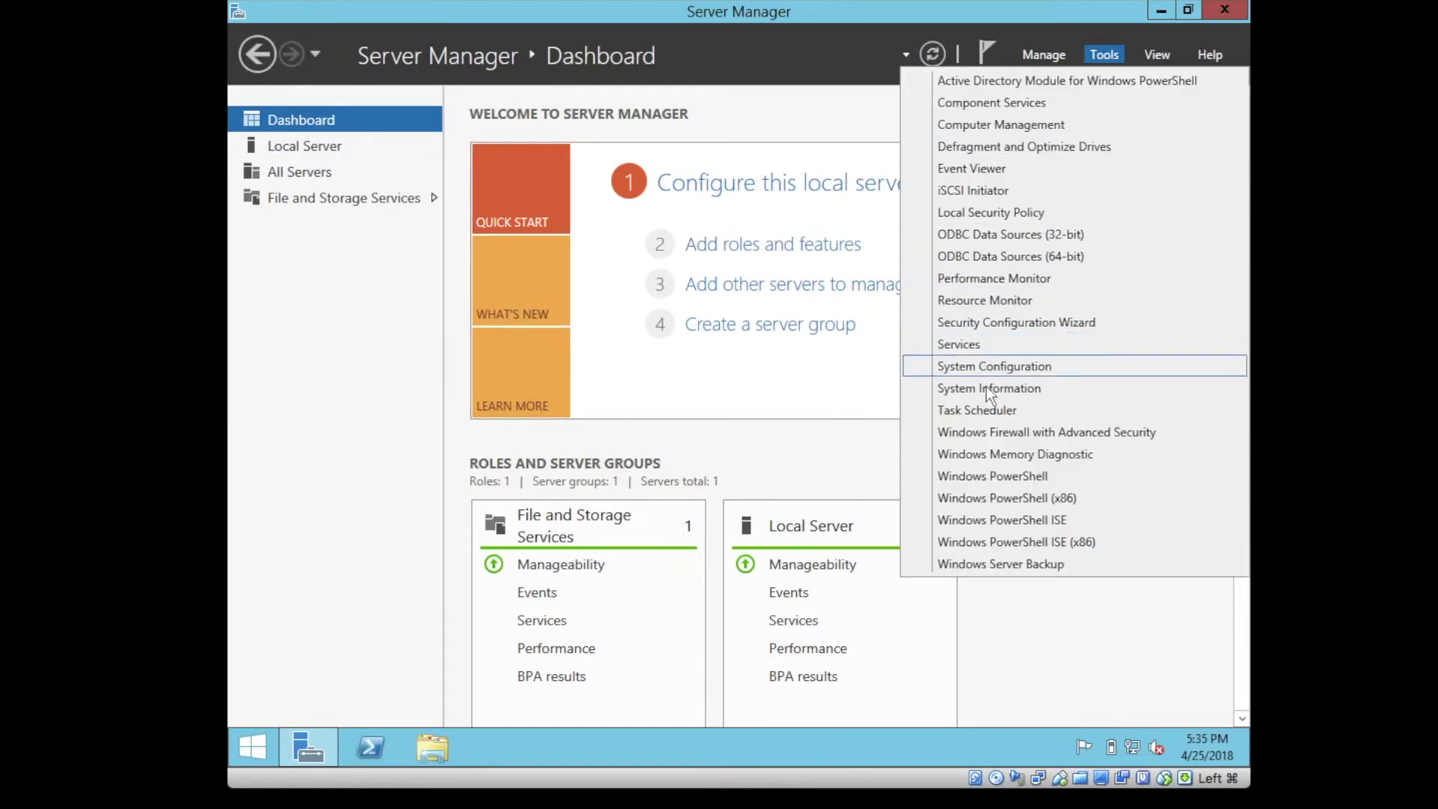
# Launch Windows Firewall with Advanced Security and open the firewall policy's Properties dialog
pyautogui.click(1057, 435)
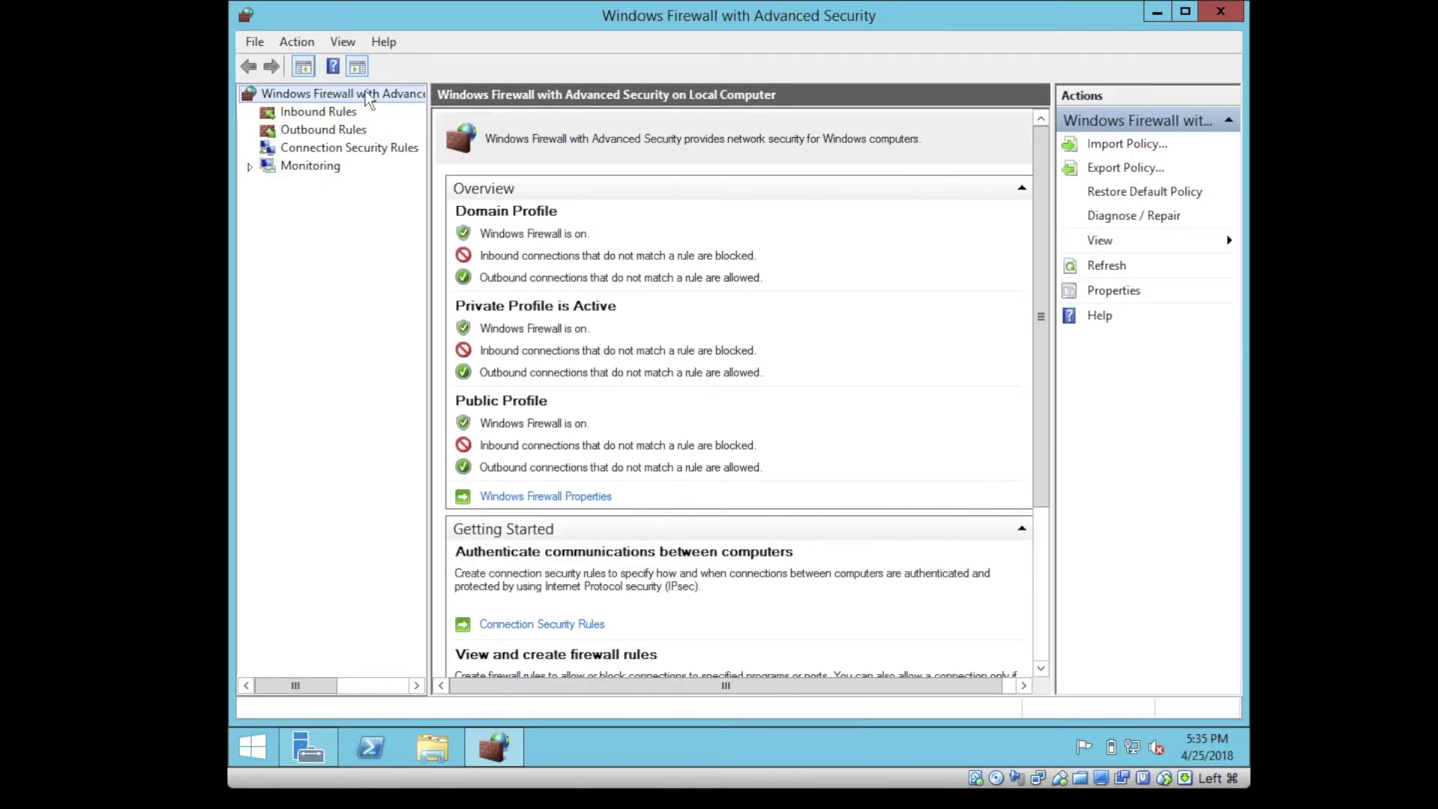
pyautogui.rightClick(365, 91)
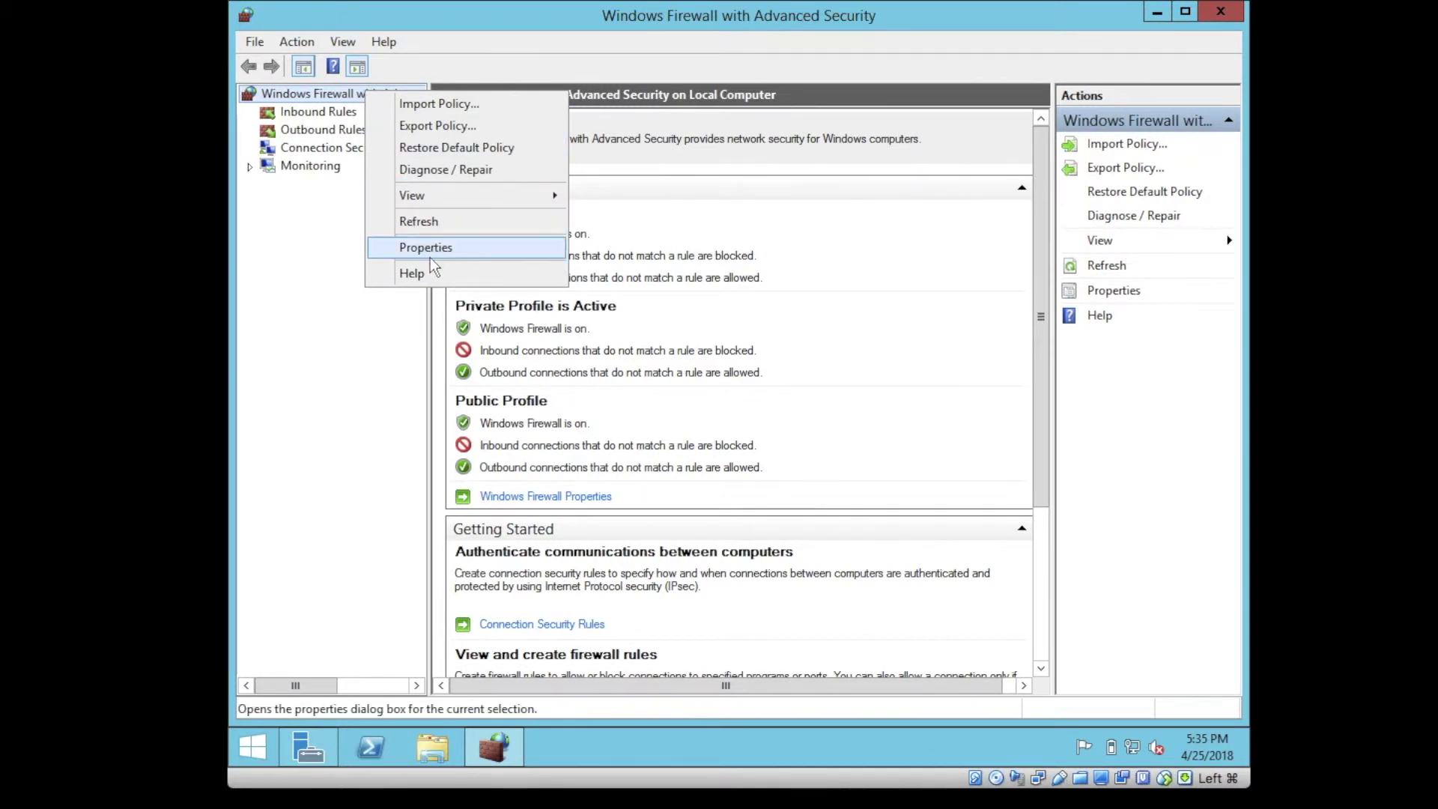
pyautogui.click(308, 204)
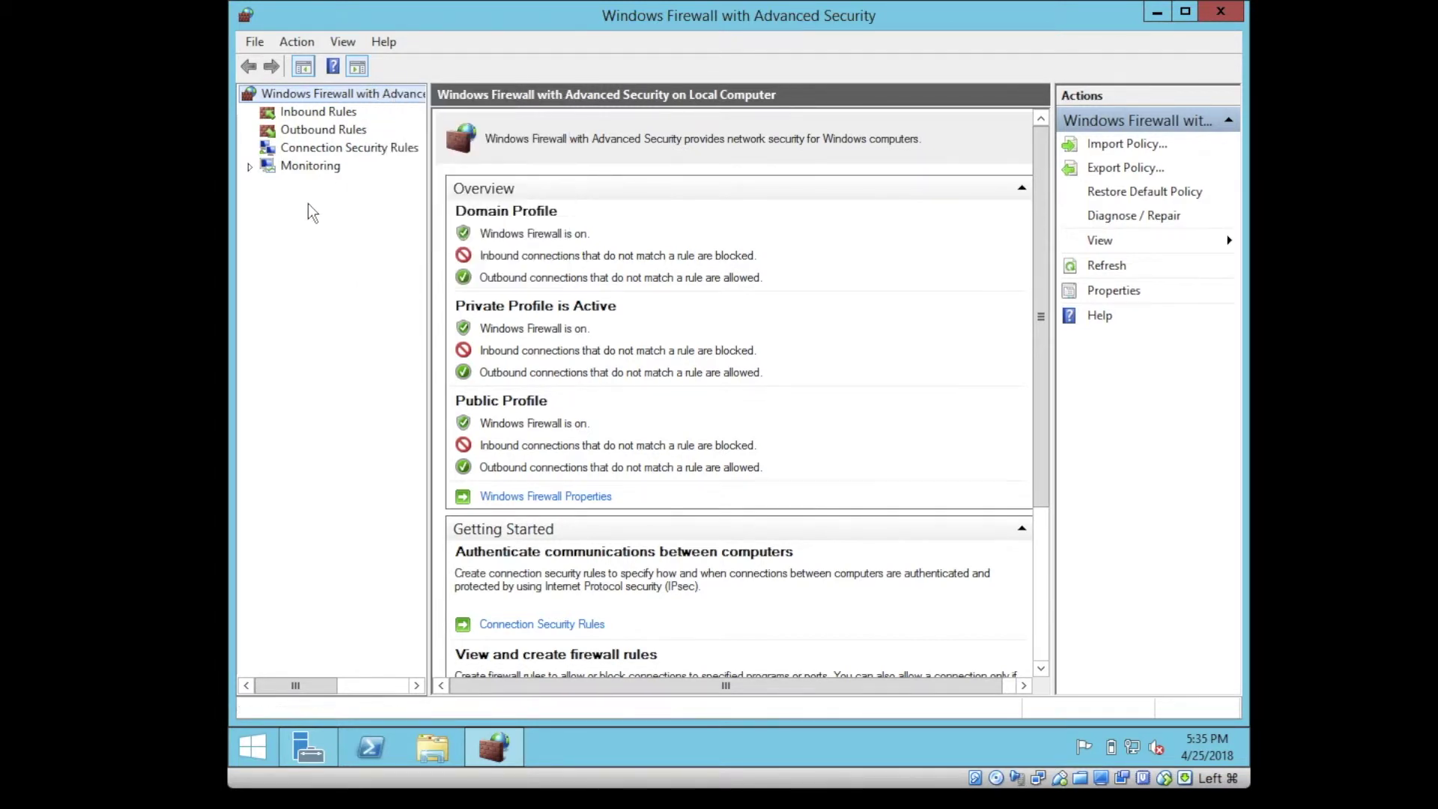
pyautogui.rightClick(388, 92)
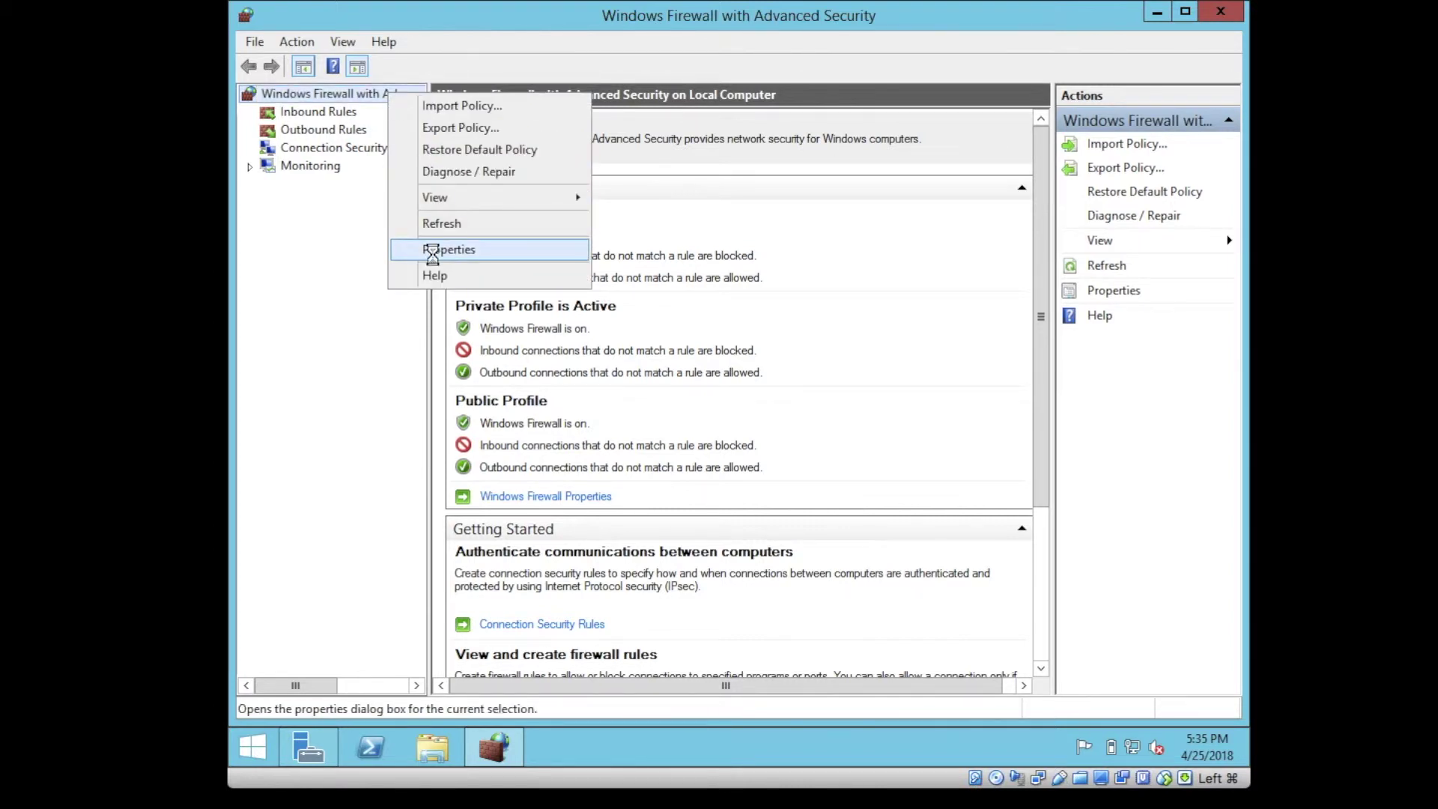
pyautogui.click(432, 252)
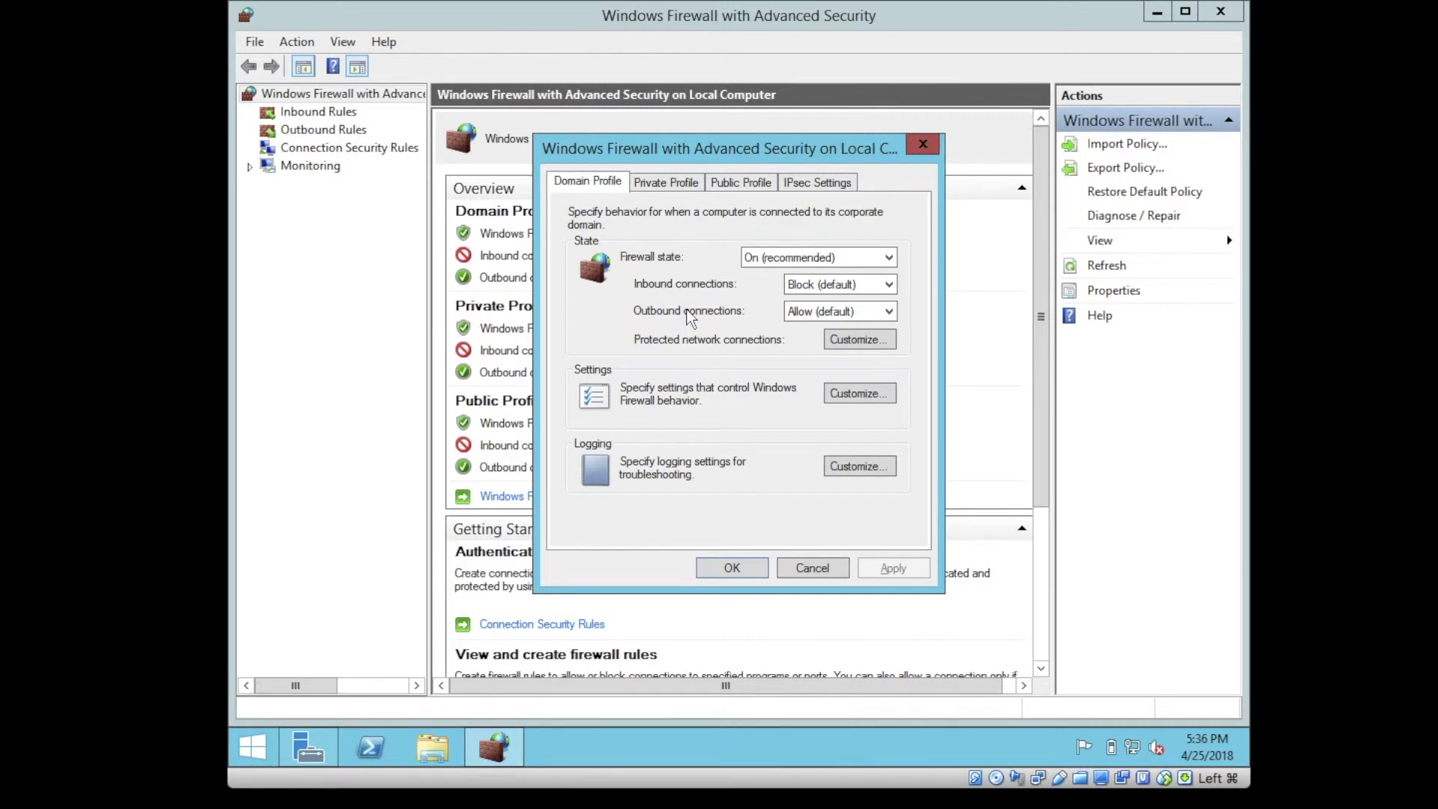
# Leave domain inbound connections on Block, view the Public profile, cancel, and list Inbound Rules
pyautogui.click(821, 282)
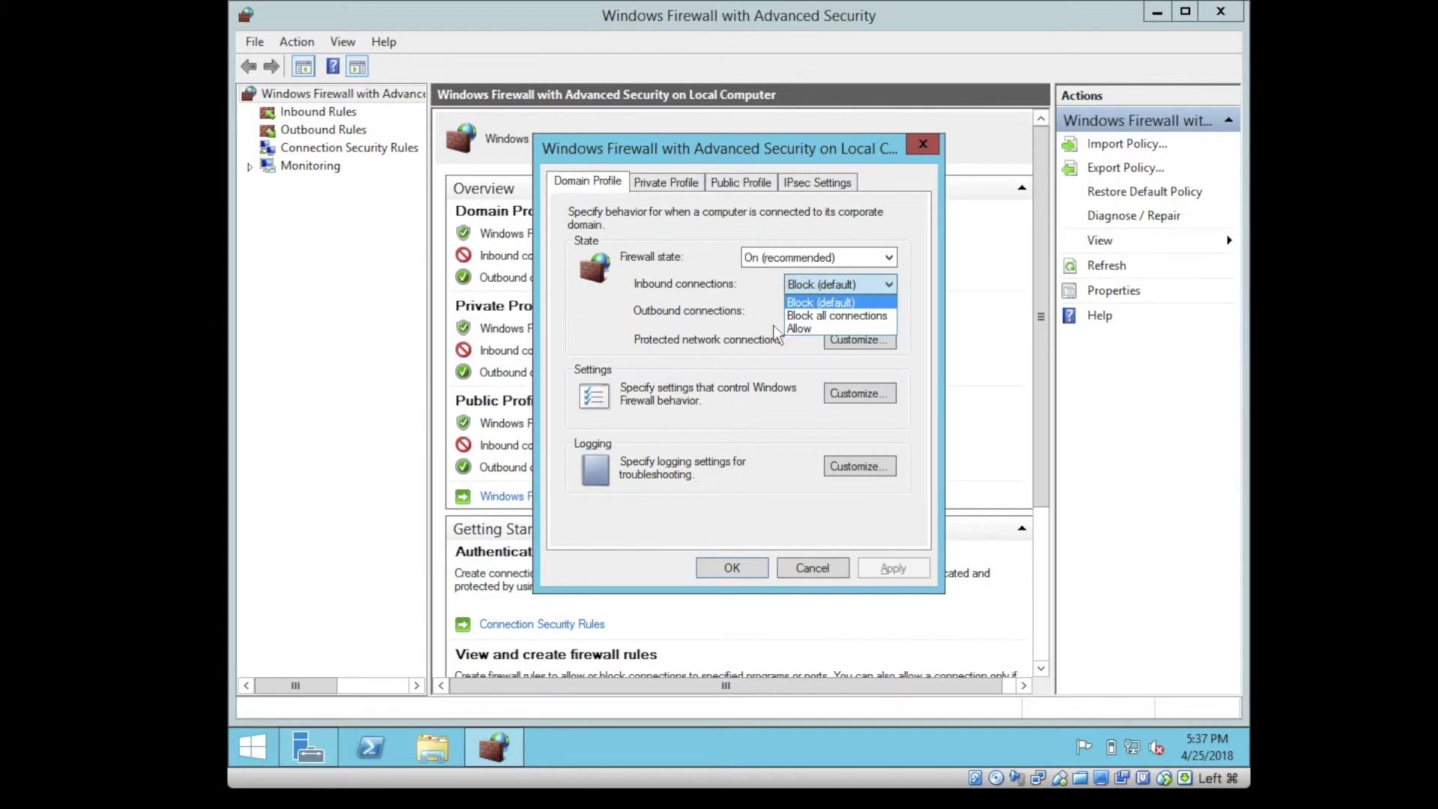
pyautogui.click(716, 266)
pyautogui.click(749, 185)
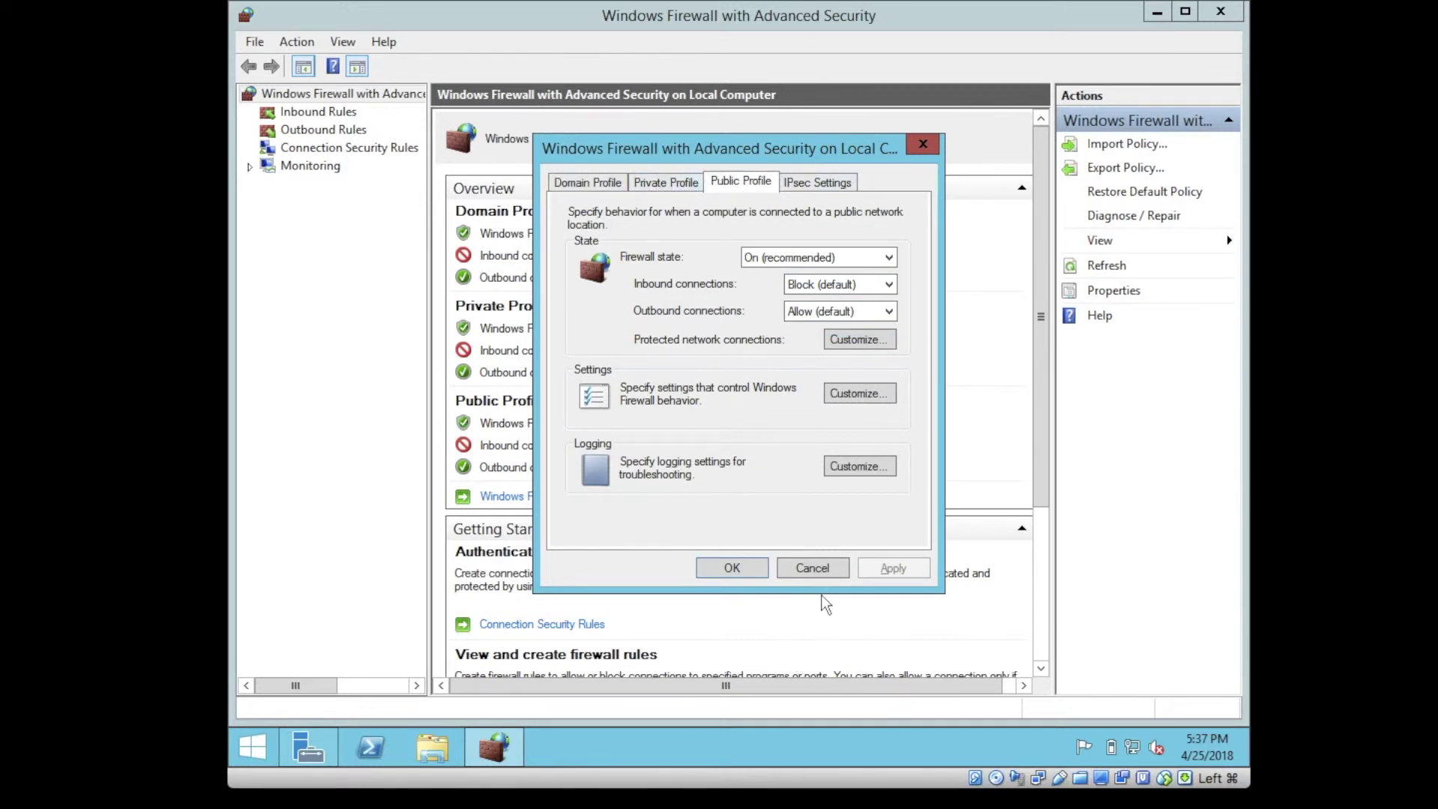
pyautogui.click(816, 571)
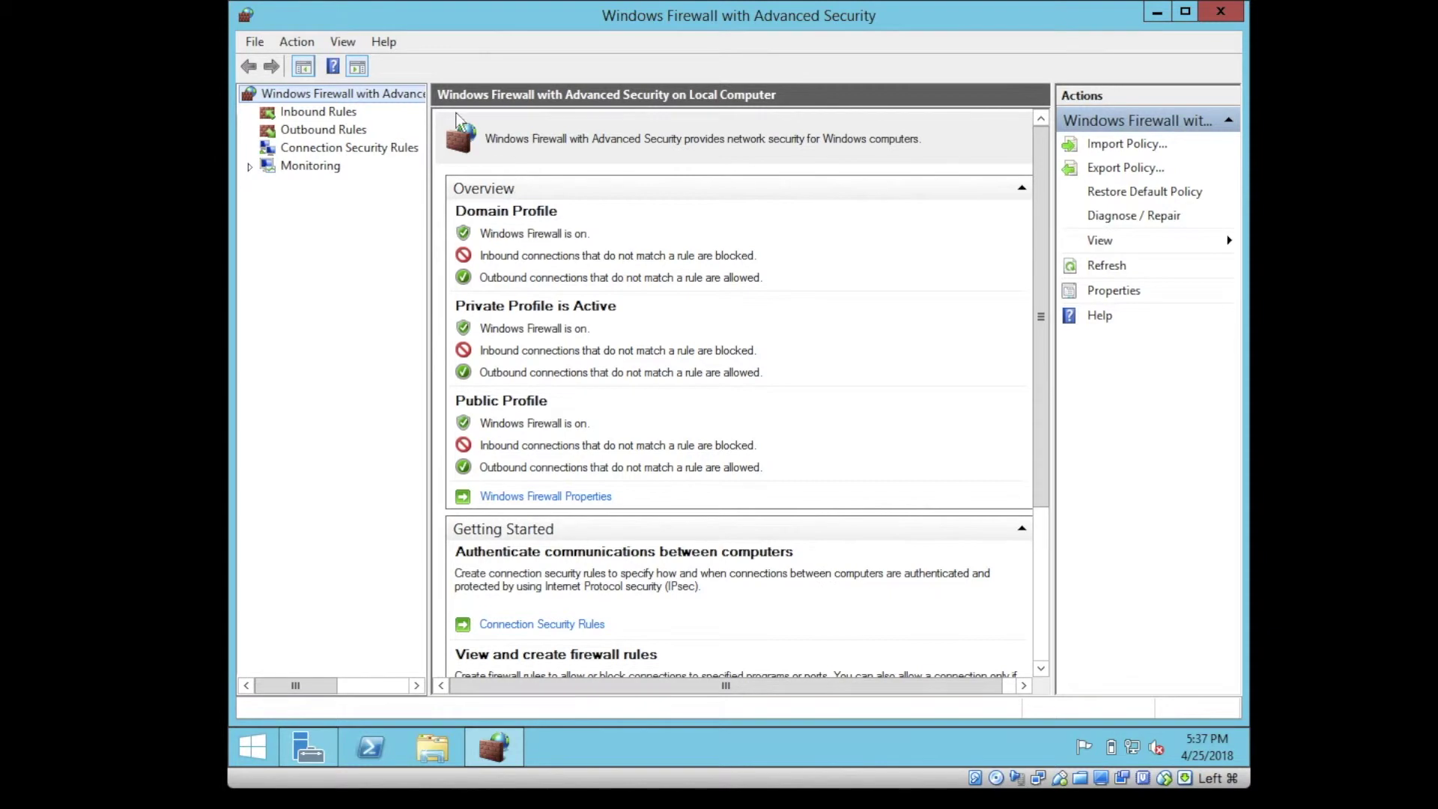
pyautogui.click(341, 111)
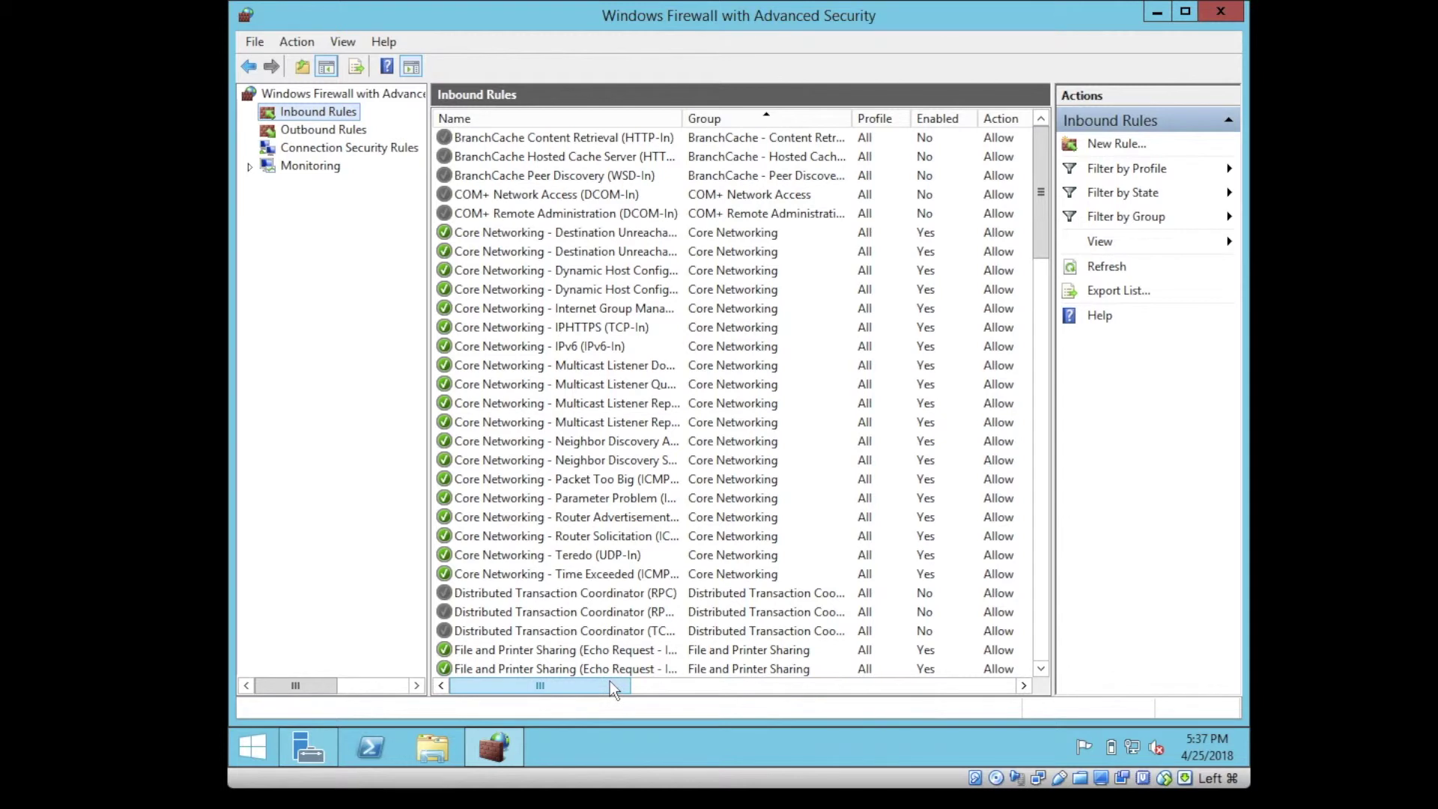
# Enable the BranchCache Content Retrieval (HTTP-In) rule, disable it again, then list Outbound Rules
pyautogui.moveTo(610, 681); pyautogui.dragTo(492, 675)
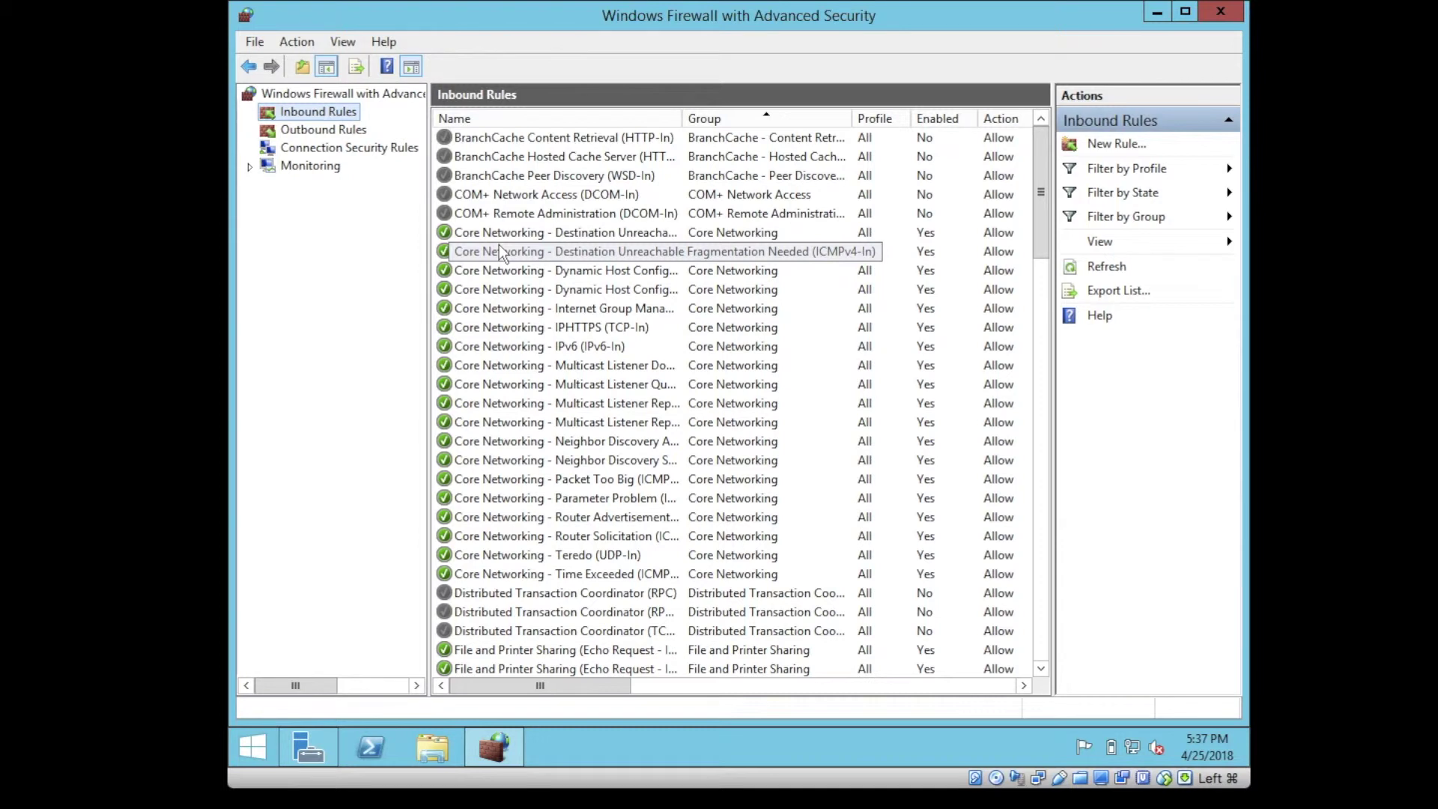
pyautogui.rightClick(506, 138)
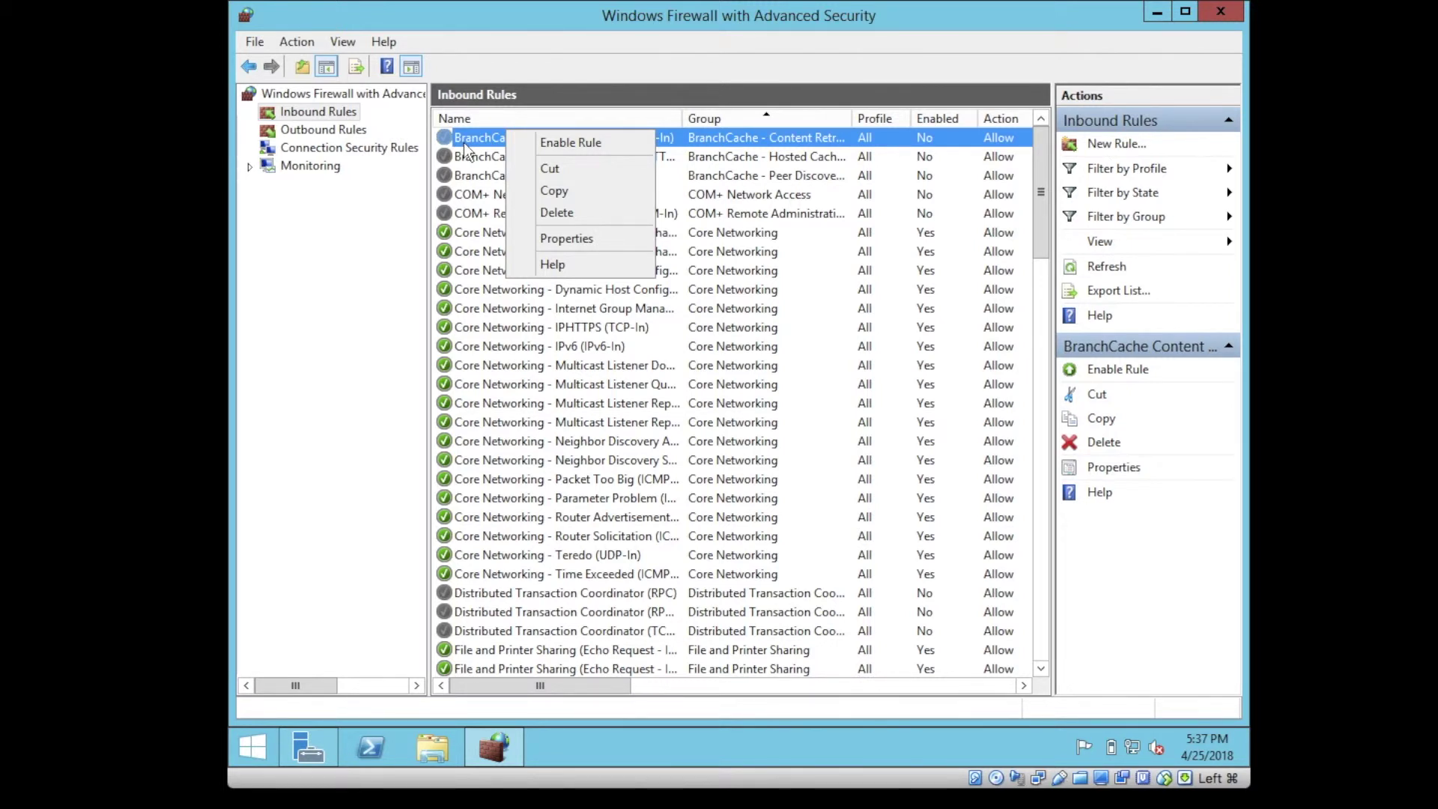
pyautogui.click(581, 139)
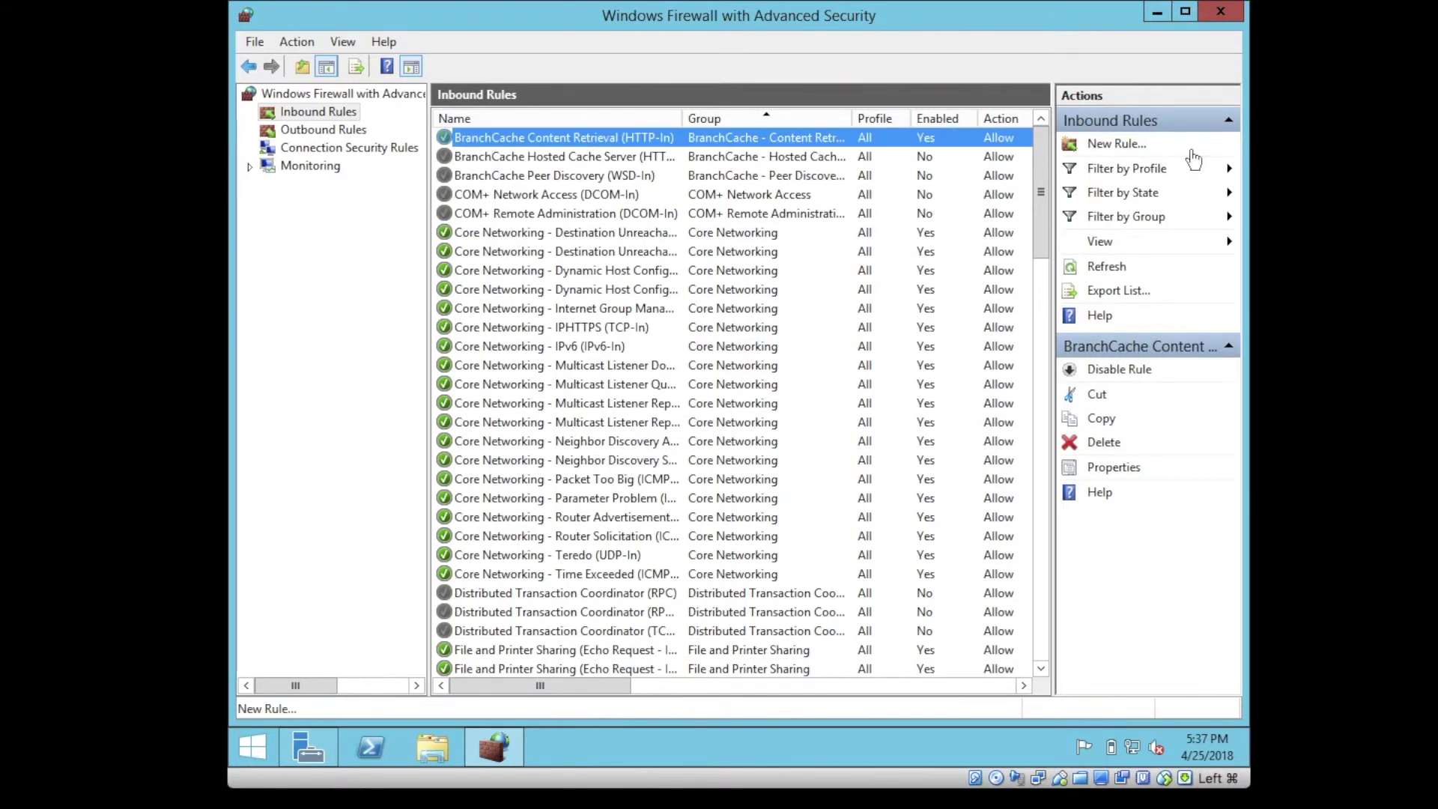
pyautogui.click(1123, 372)
pyautogui.click(344, 133)
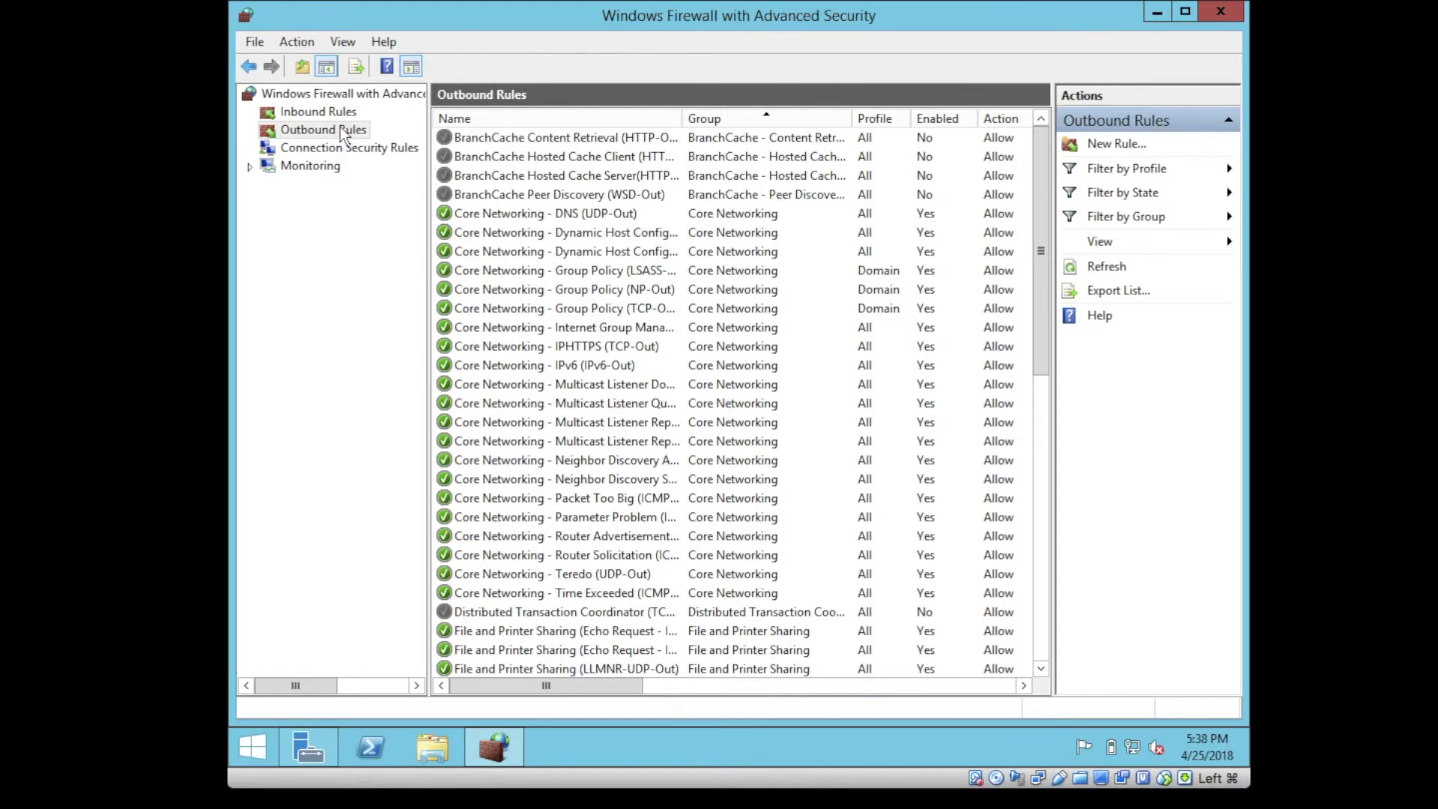
# Start a new Custom outbound rule that applies to all programs
pyautogui.click(1122, 146)
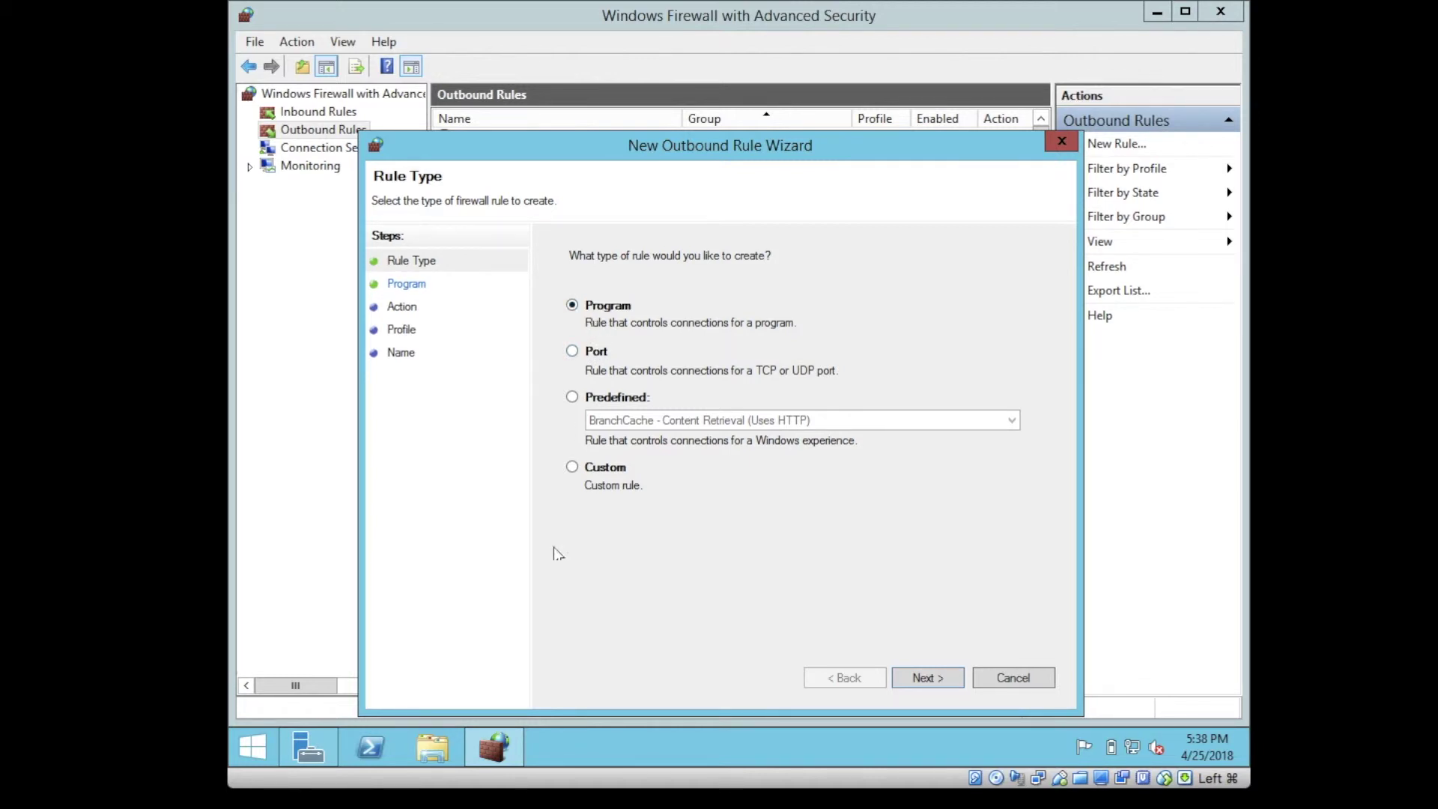
pyautogui.click(573, 468)
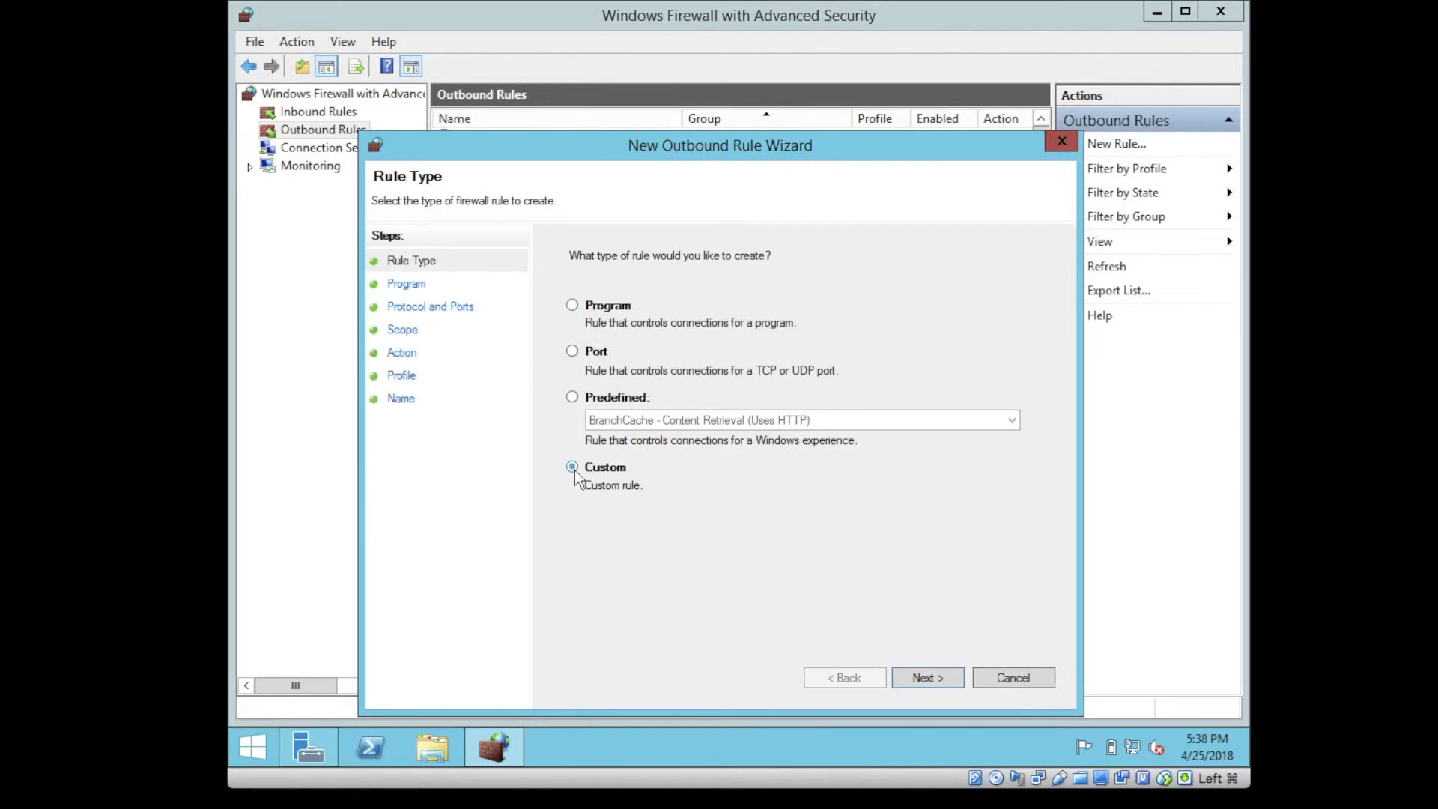
pyautogui.click(913, 675)
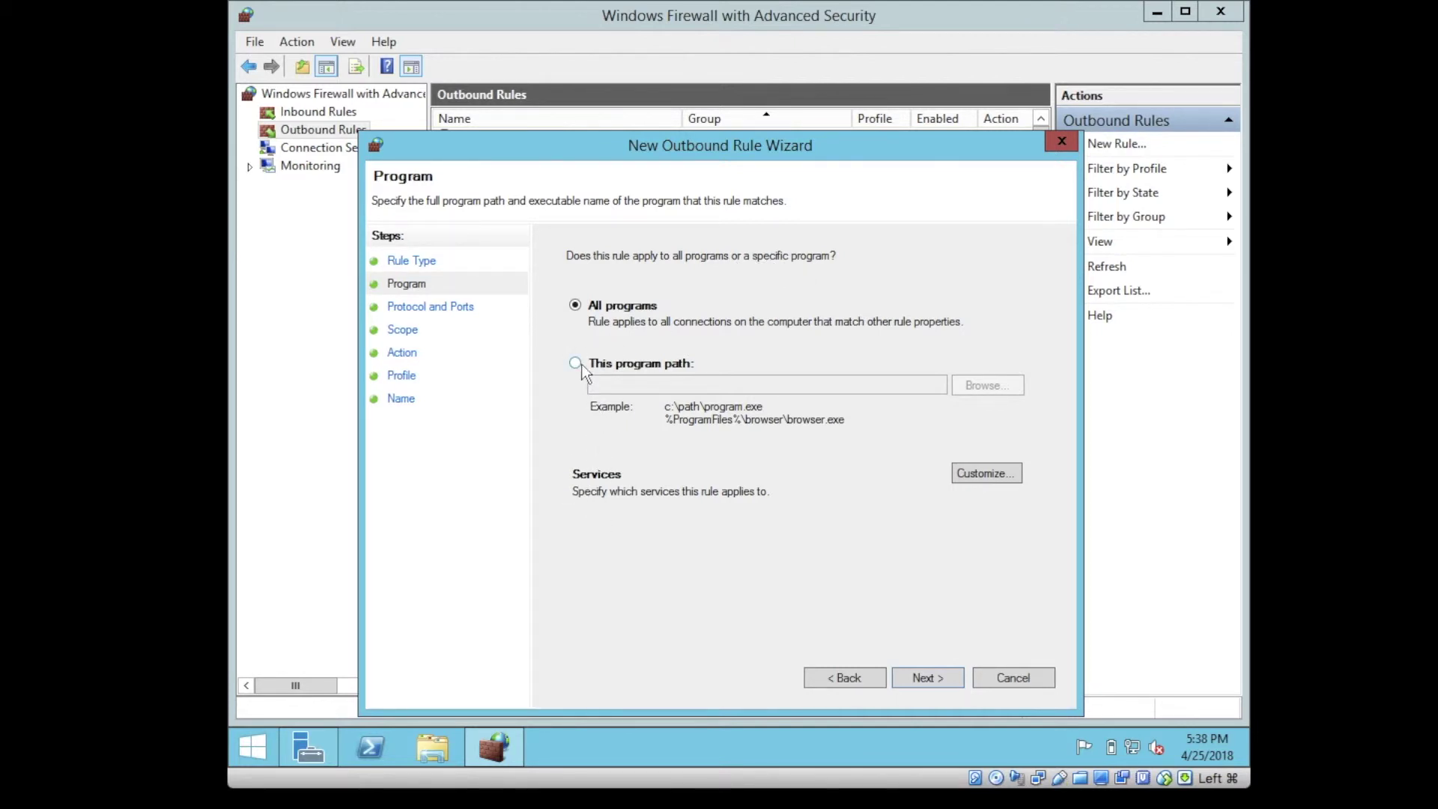
pyautogui.click(921, 678)
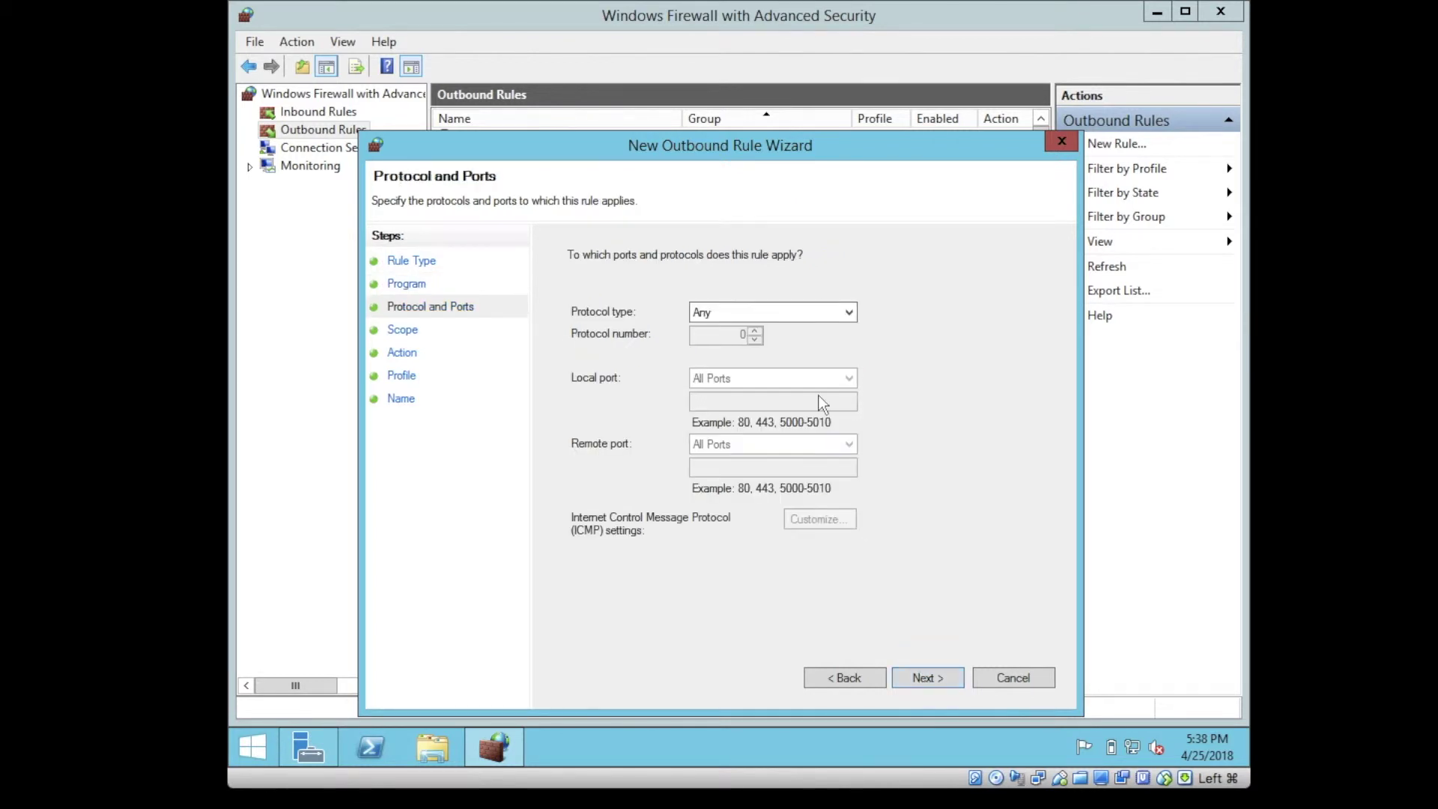
# Set the rule's protocol type to TCP, keeping All Ports for local ports
pyautogui.click(784, 313)
pyautogui.click(757, 397)
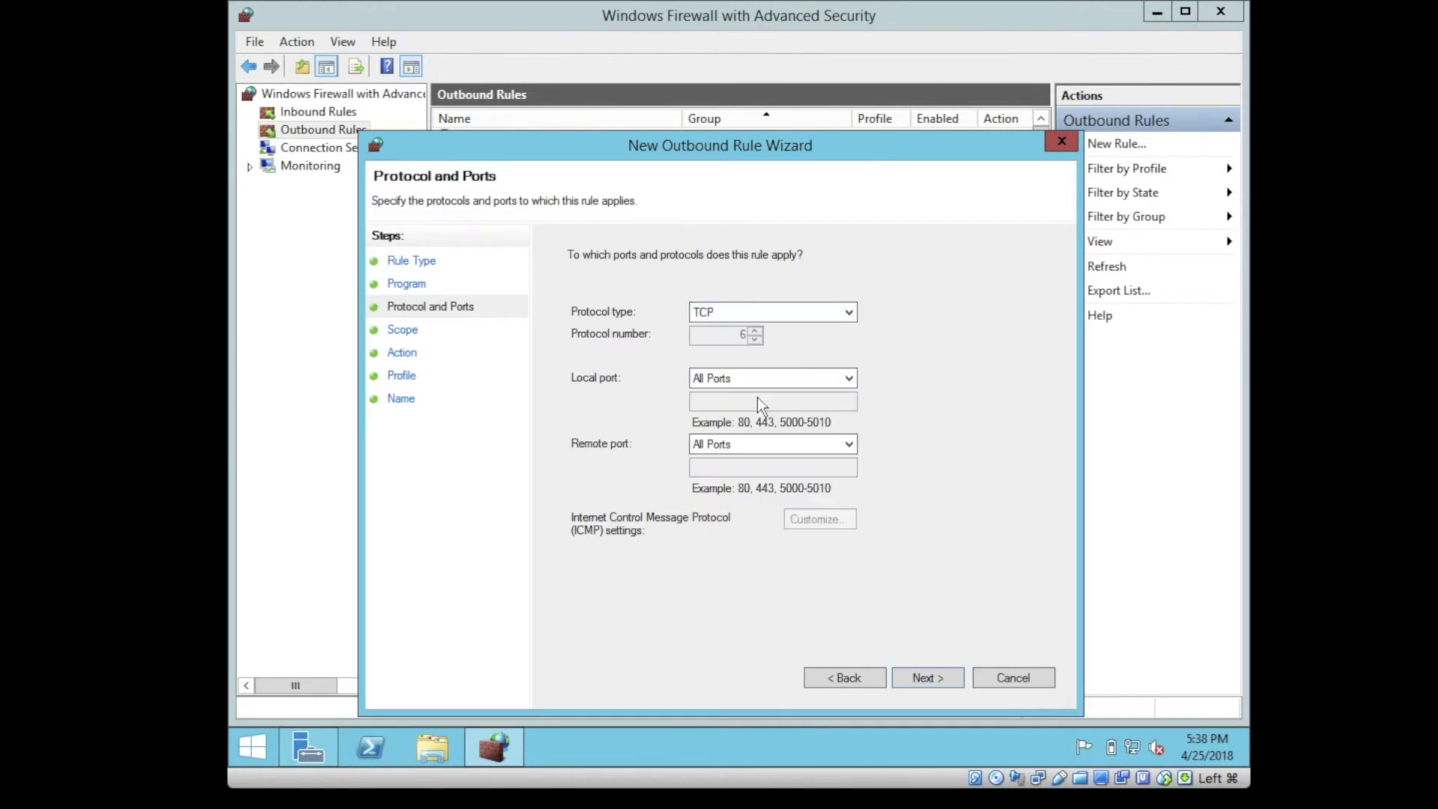
pyautogui.click(778, 374)
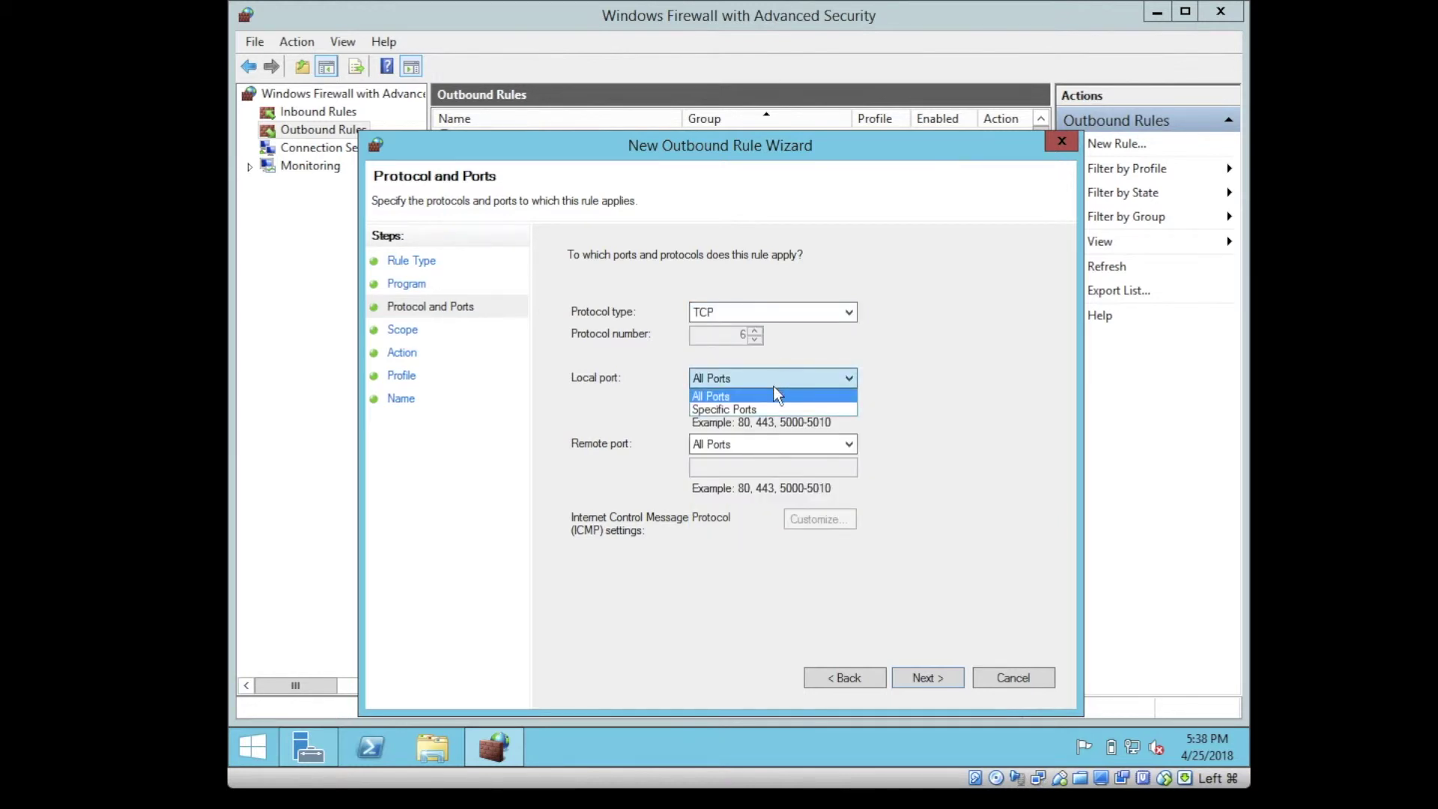
pyautogui.click(773, 396)
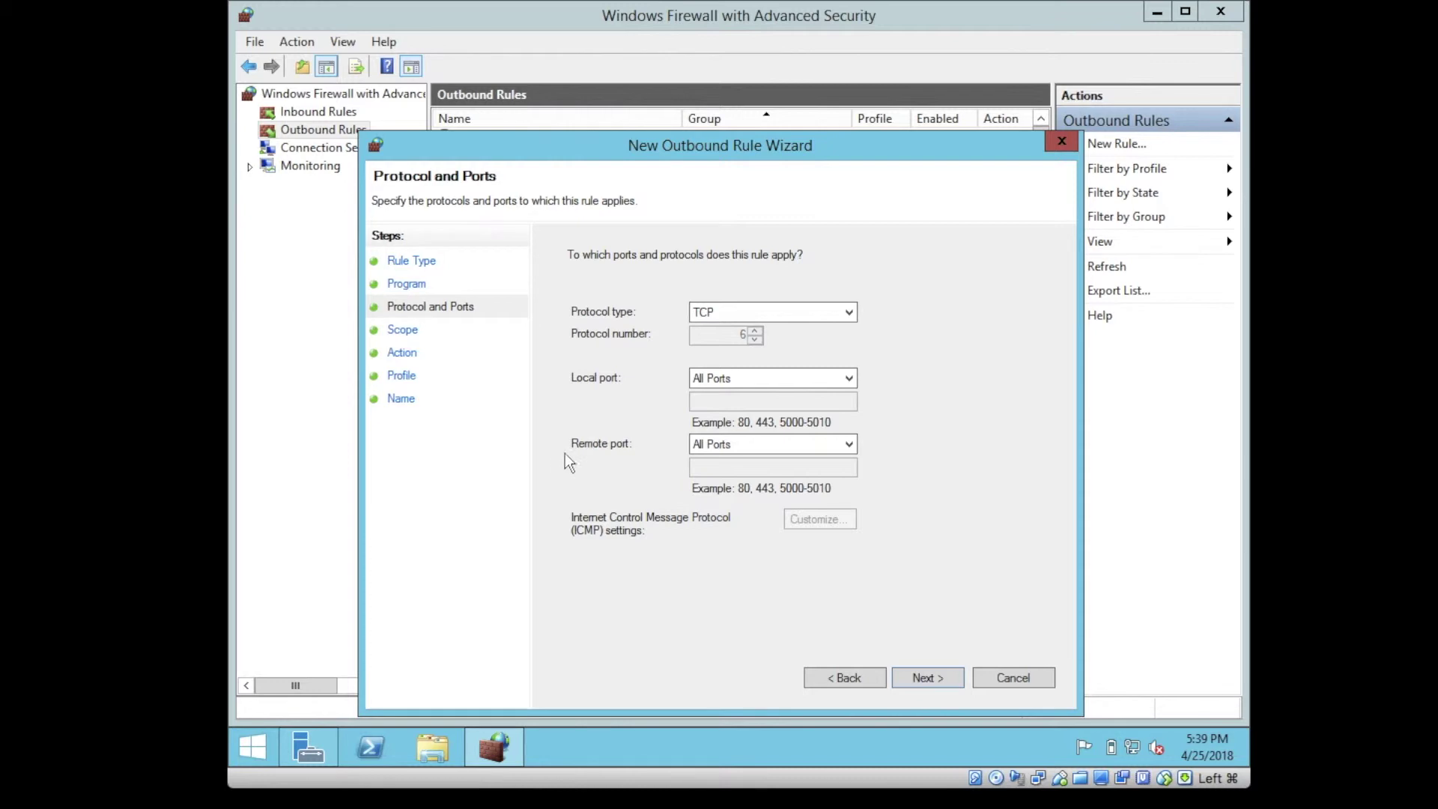
pyautogui.click(737, 379)
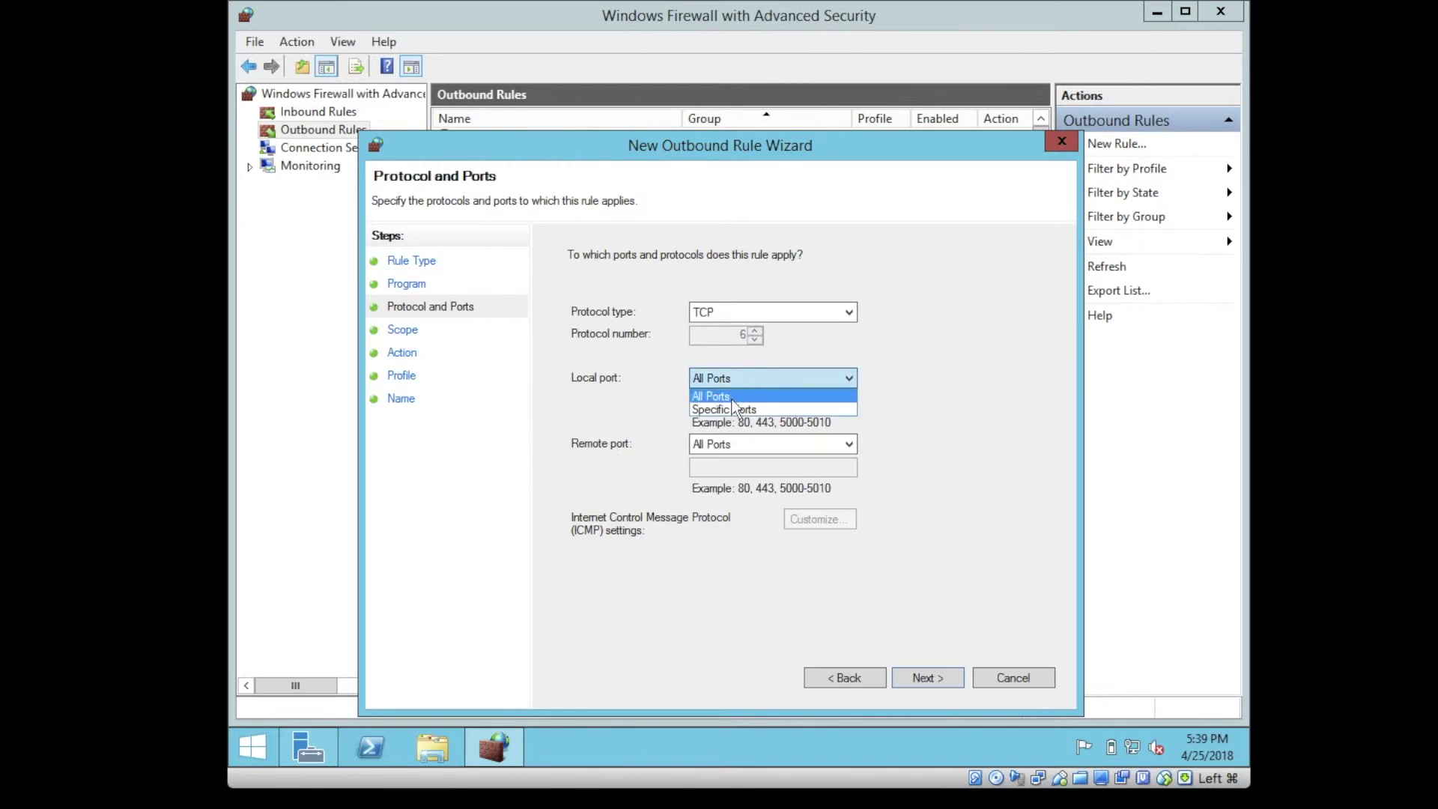
pyautogui.click(928, 419)
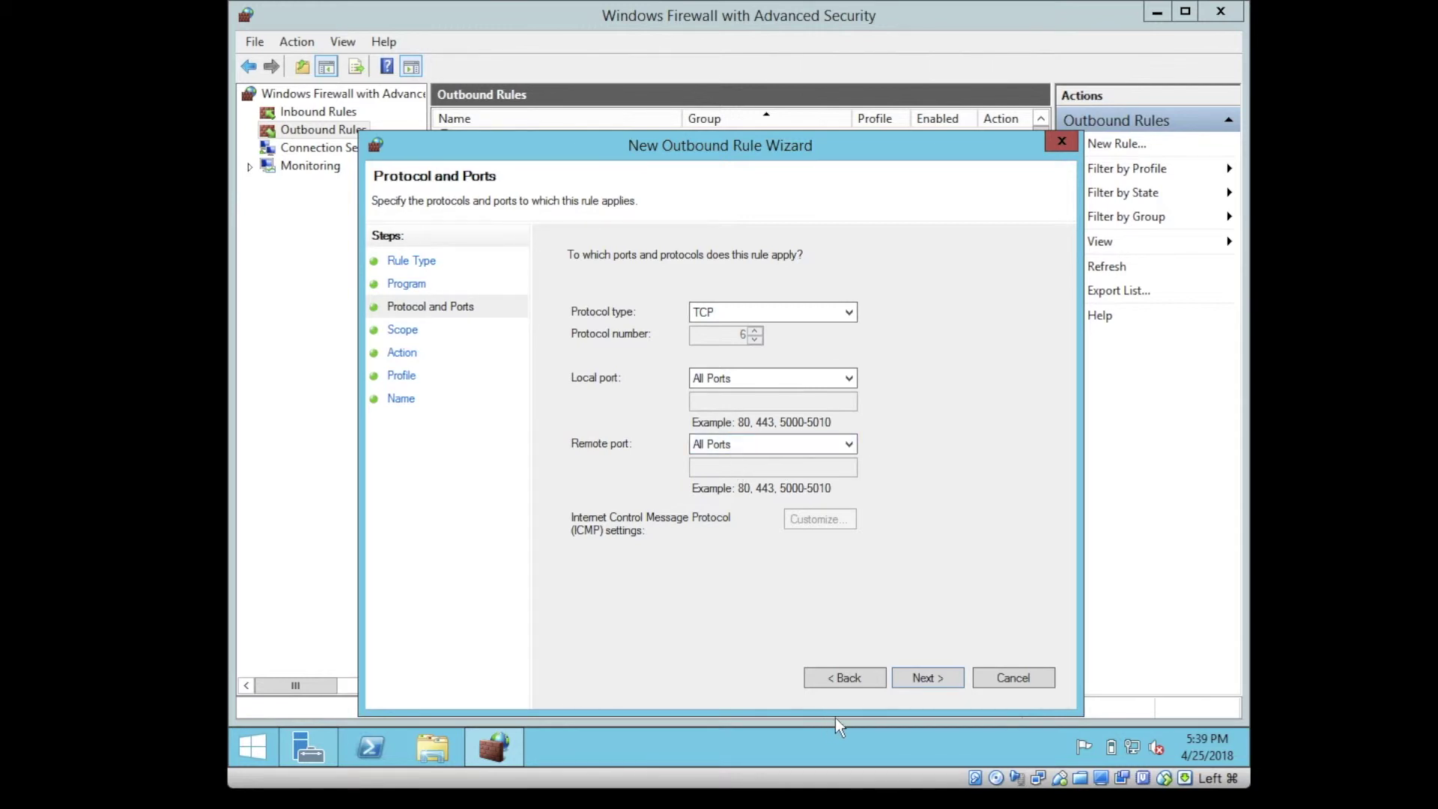
# Keep Any IP address, allow the connection, and restrict the rule to the Public profile only
pyautogui.click(916, 680)
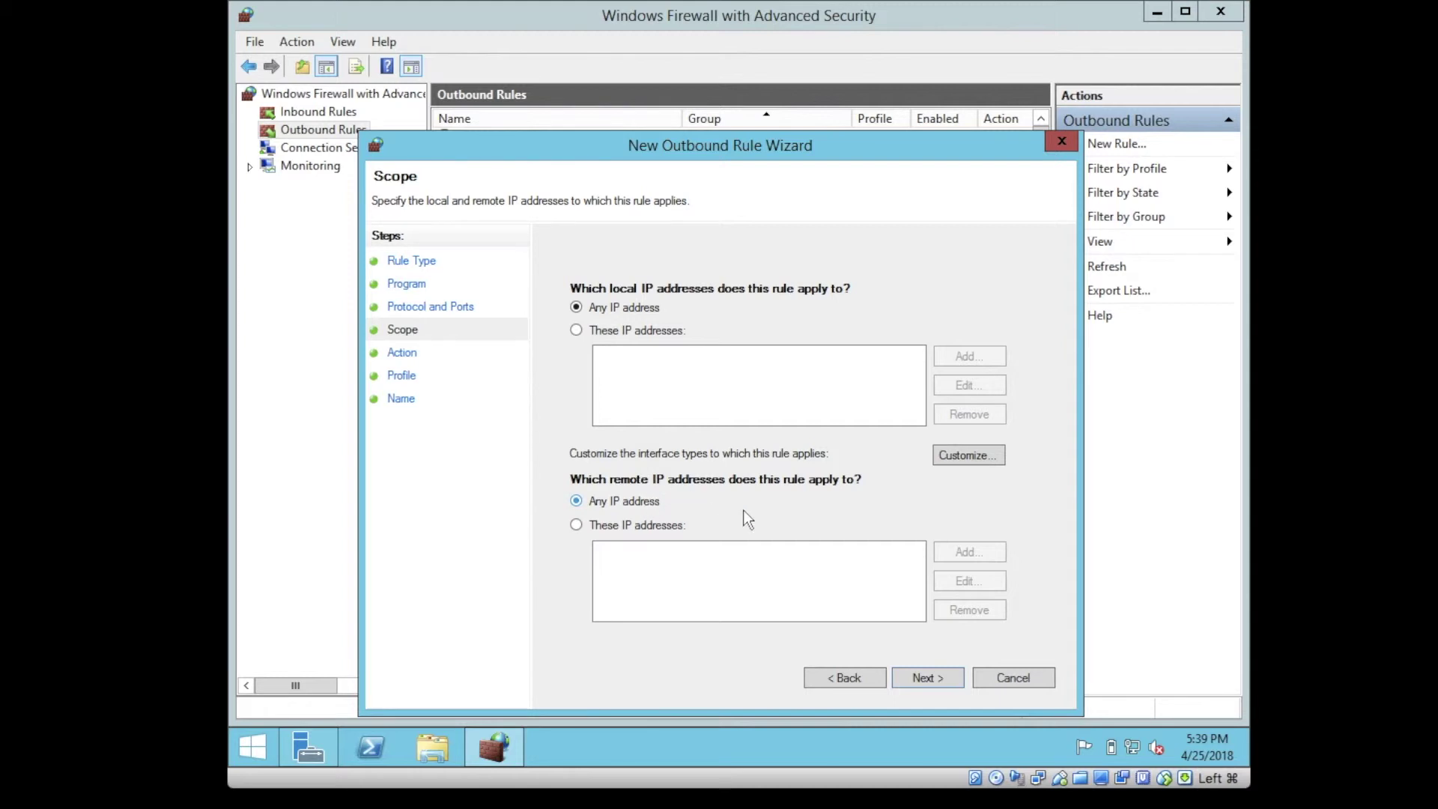
pyautogui.click(923, 677)
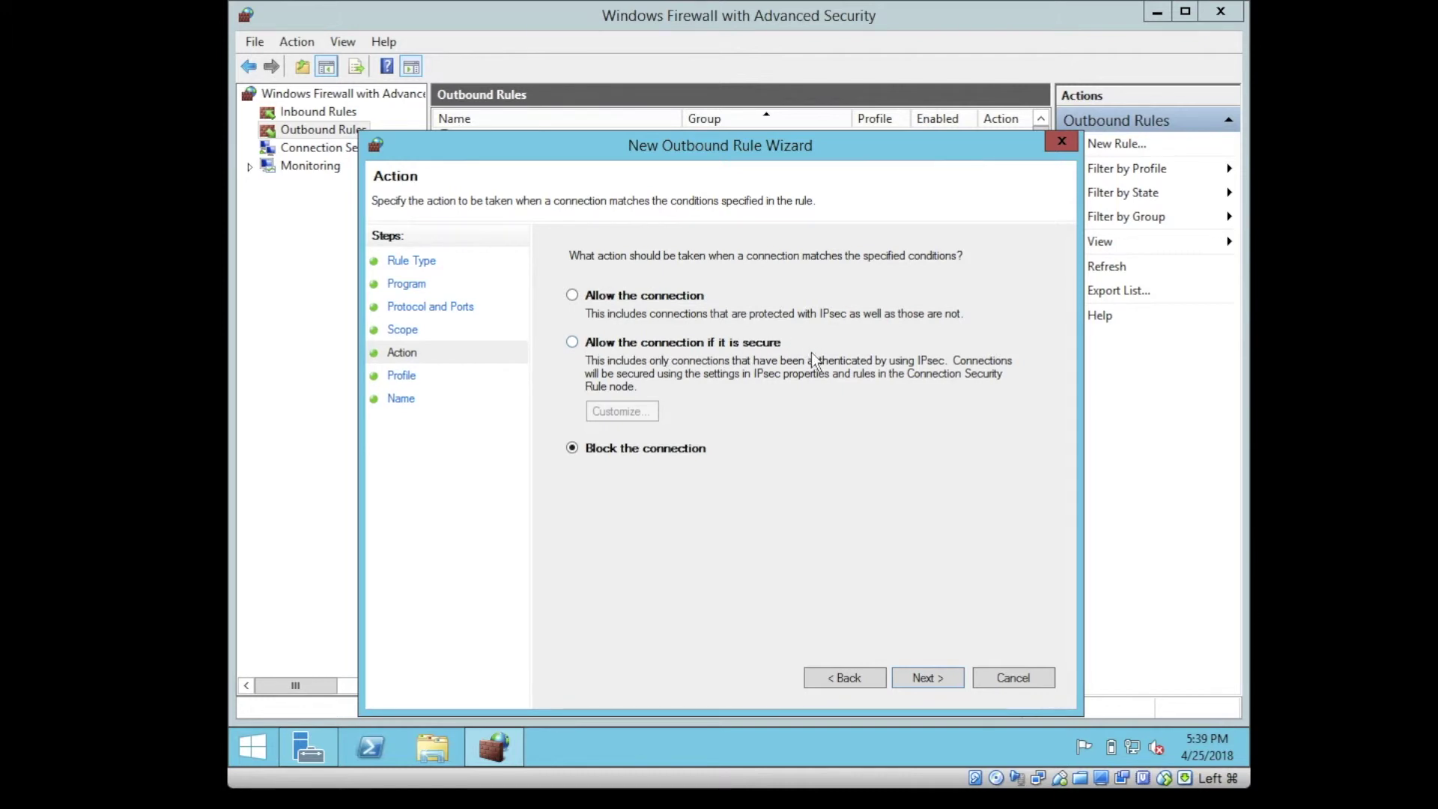
pyautogui.click(573, 296)
pyautogui.click(925, 679)
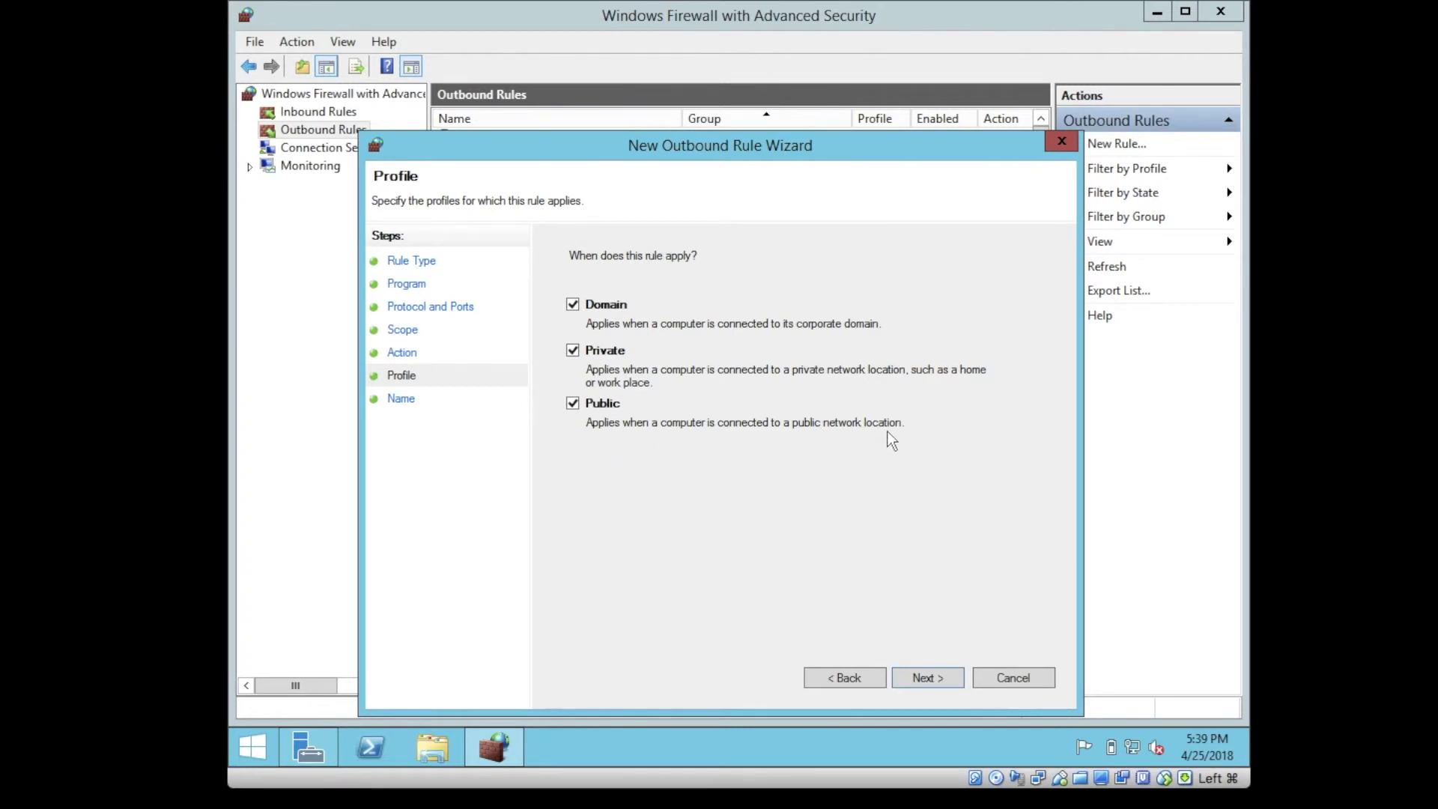
pyautogui.click(573, 350)
pyautogui.click(573, 304)
pyautogui.click(919, 680)
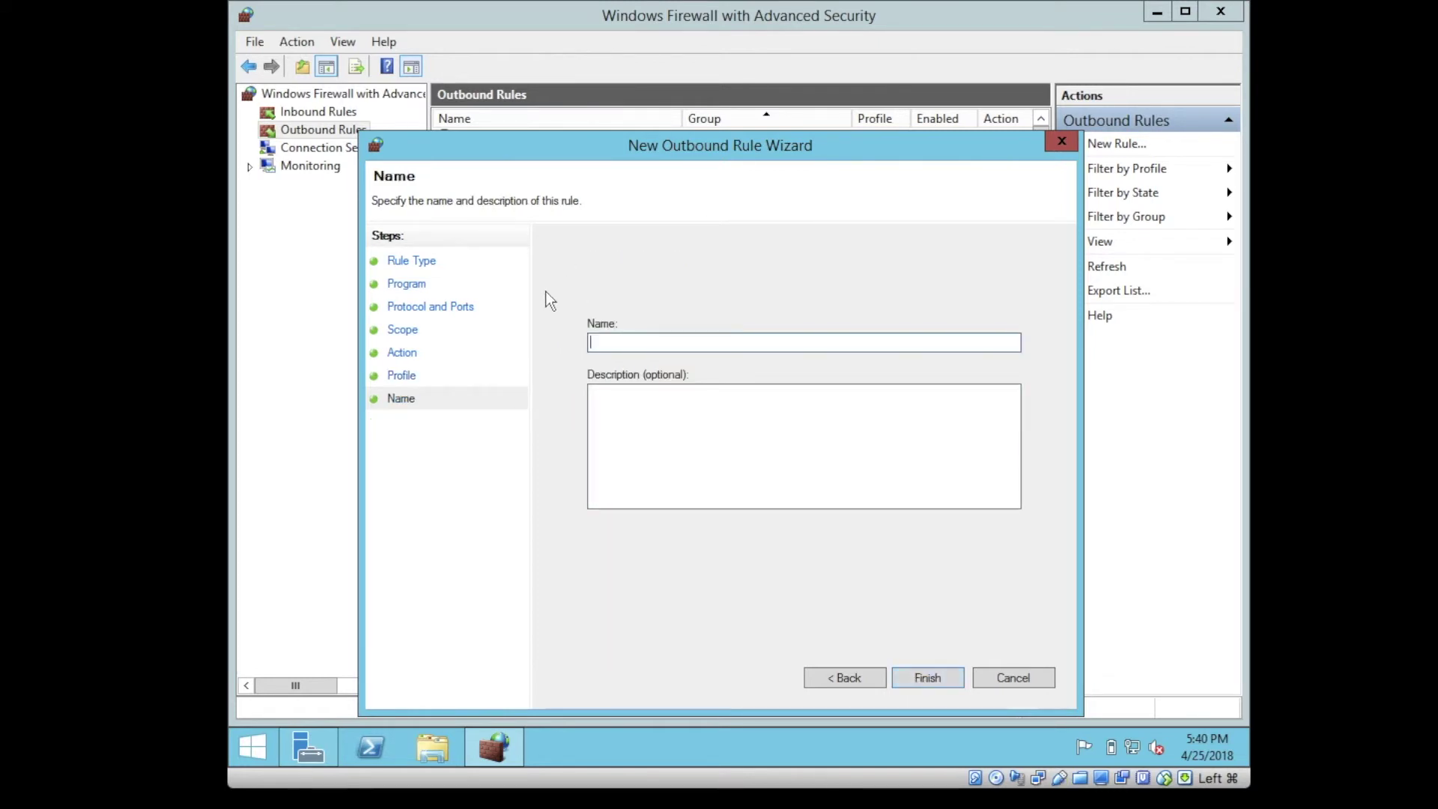
# Name the rule 'thisis a new rule' with description 'anything' and finish the wizard
pyautogui.write('thisis a new r')
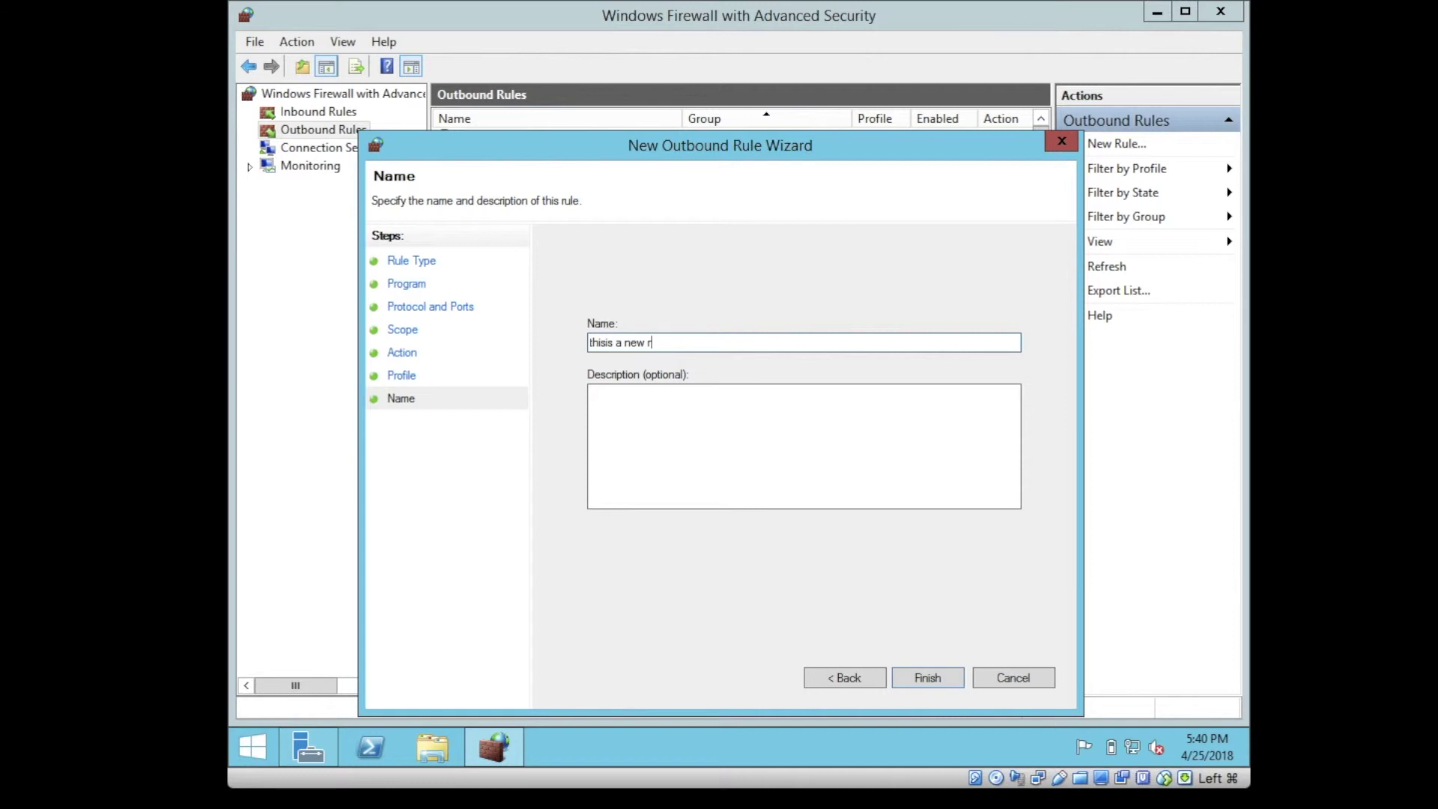
pyautogui.write('ule')
pyautogui.click(700, 434)
pyautogui.write('anything')
pyautogui.click(940, 678)
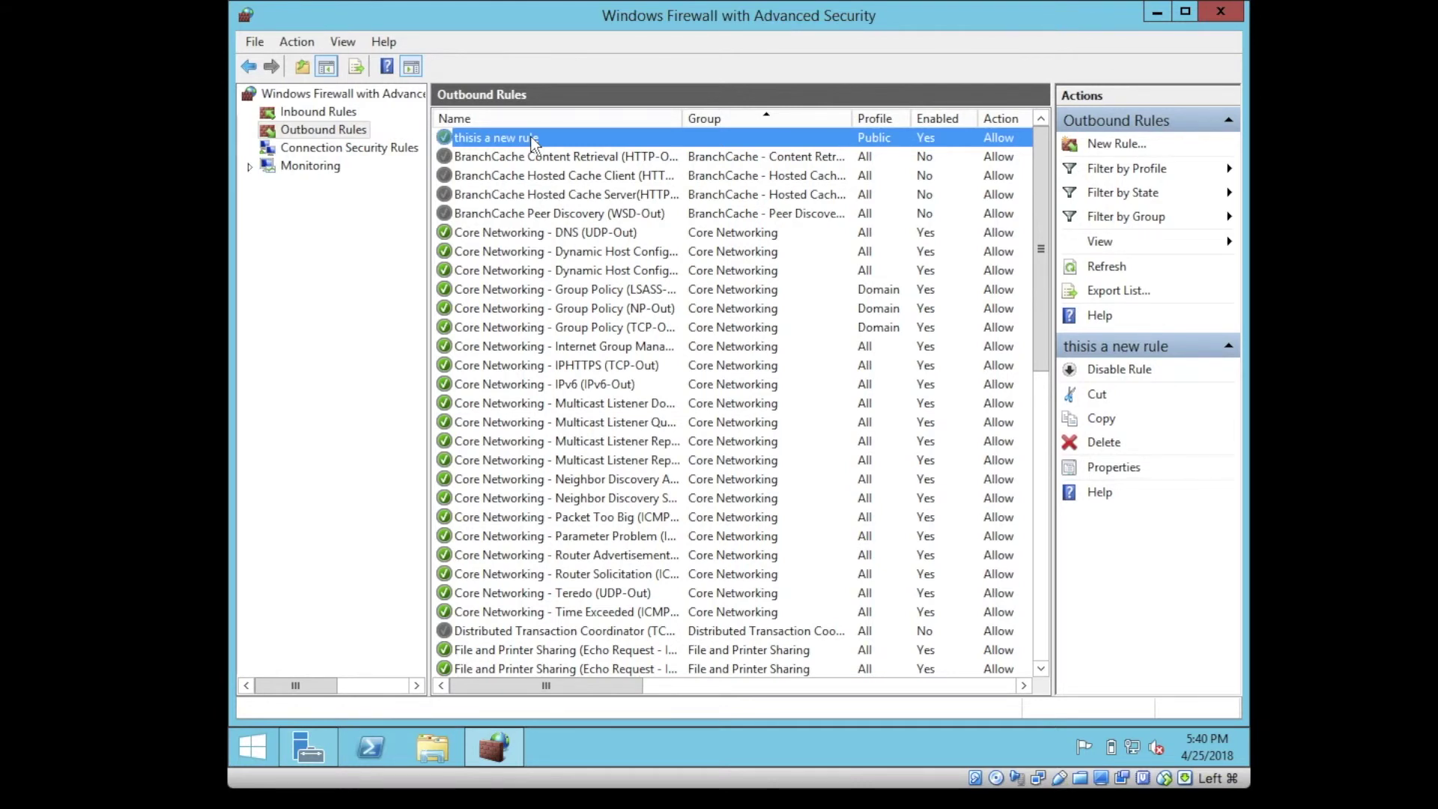
# Review the new rule's Programs and Services, Remote Computers and Local Principals properties
pyautogui.click(1098, 370)
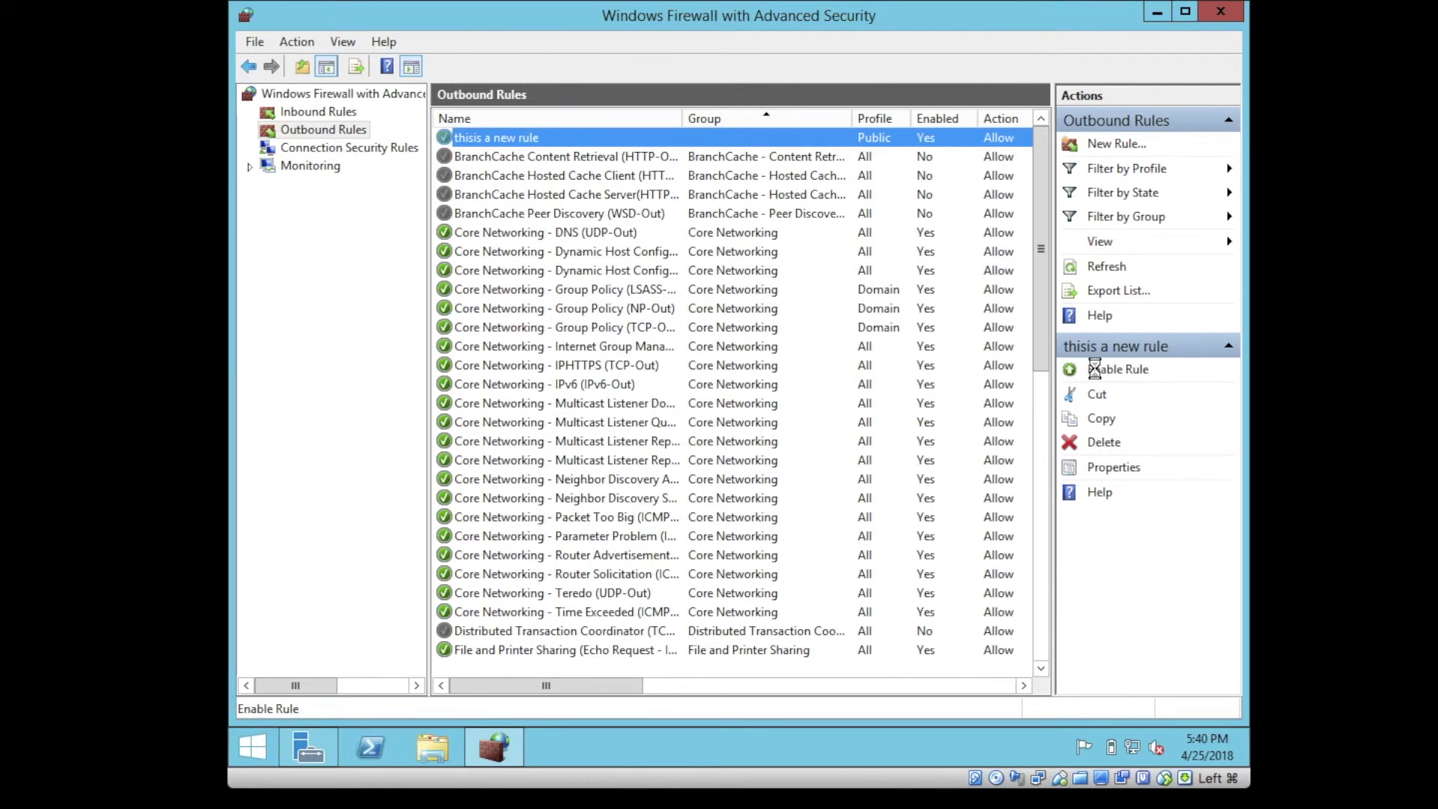
pyautogui.rightClick(664, 136)
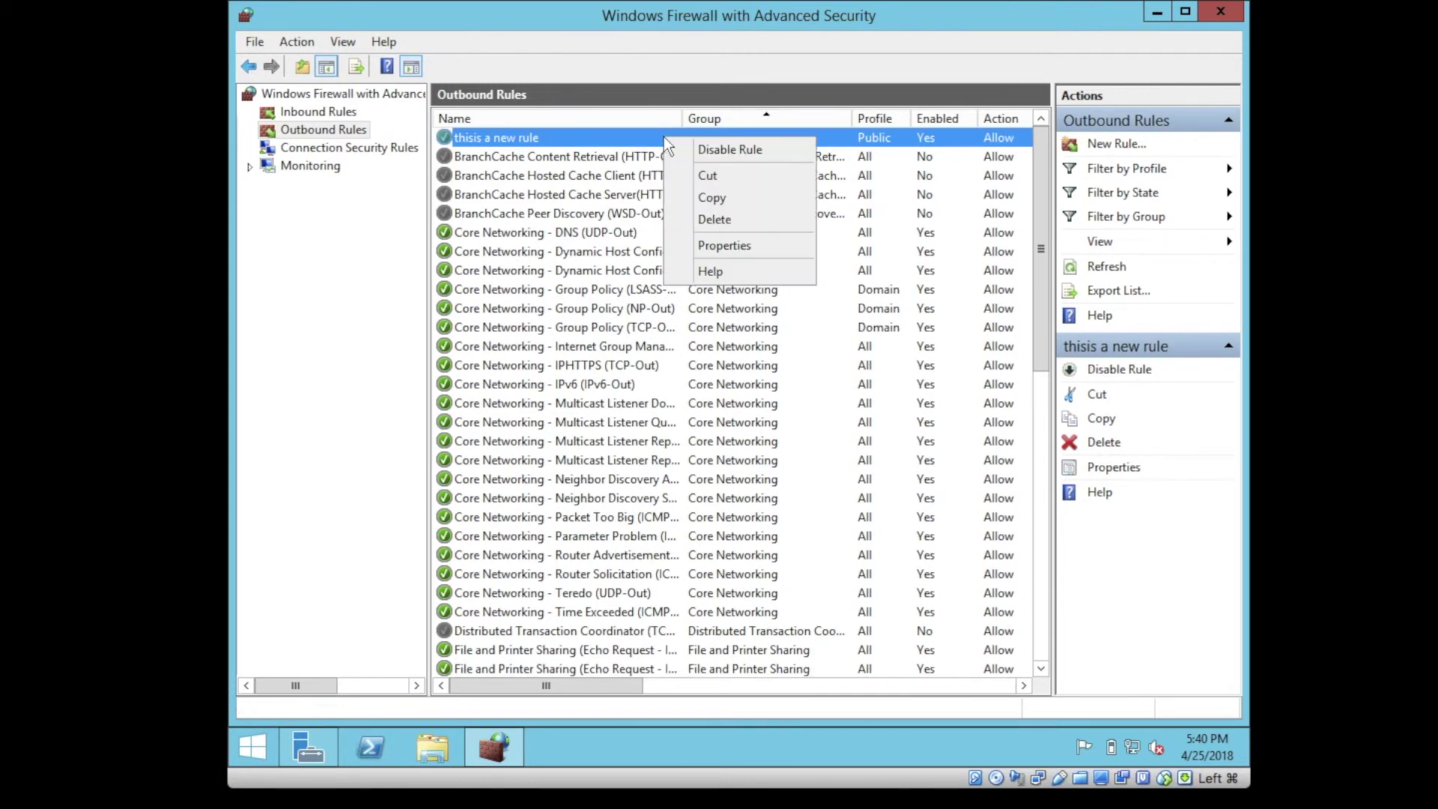
pyautogui.click(716, 253)
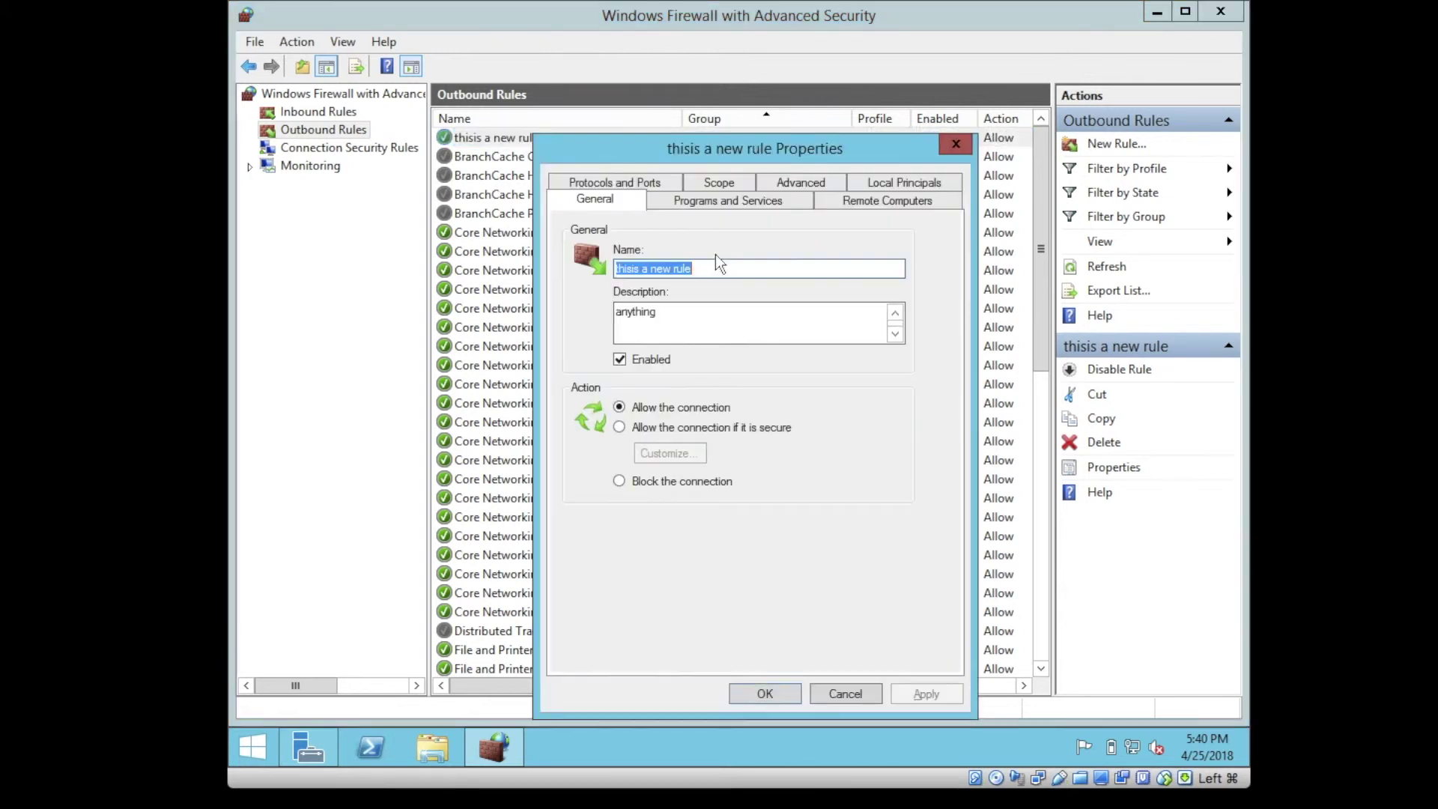
pyautogui.click(714, 198)
pyautogui.click(879, 203)
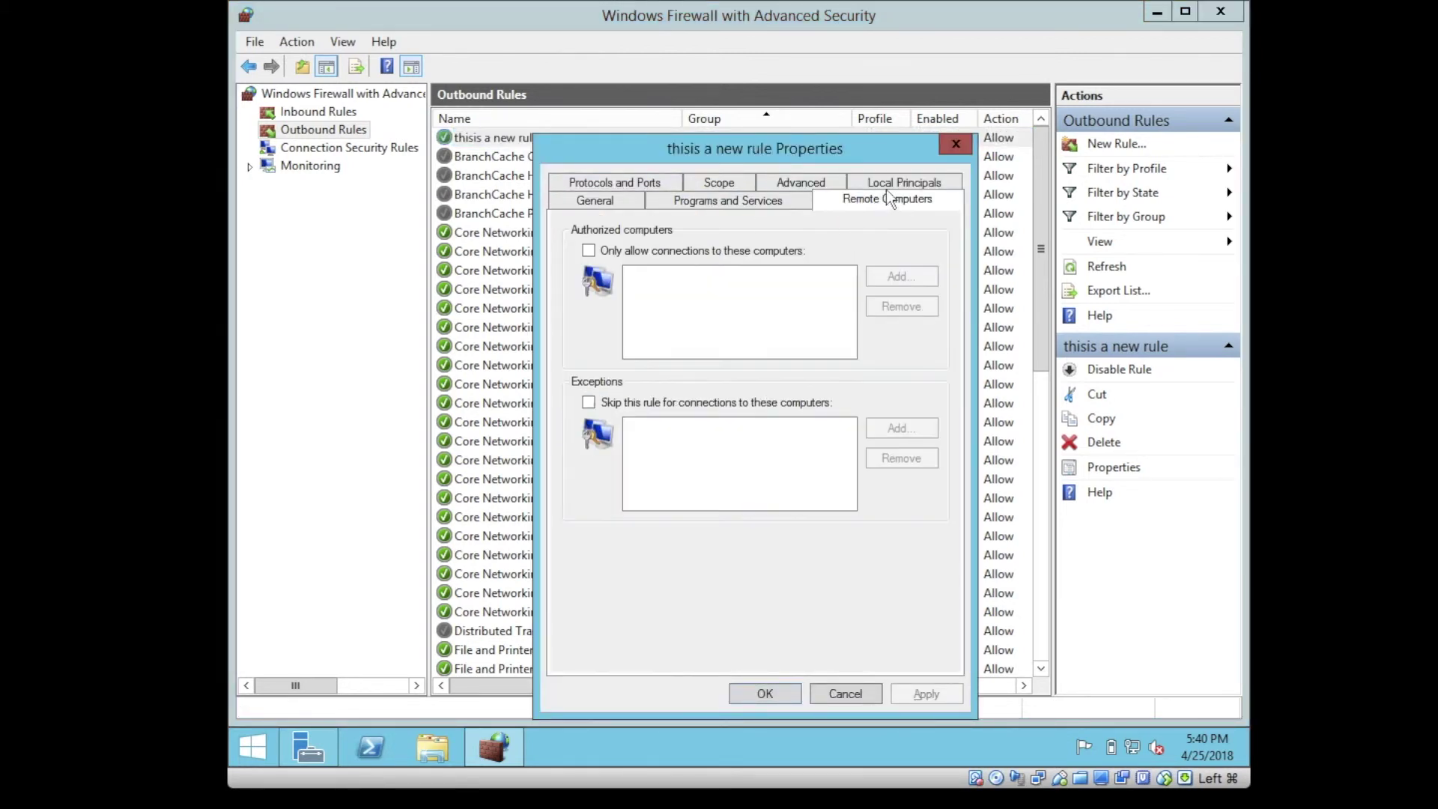
pyautogui.click(894, 186)
pyautogui.click(736, 185)
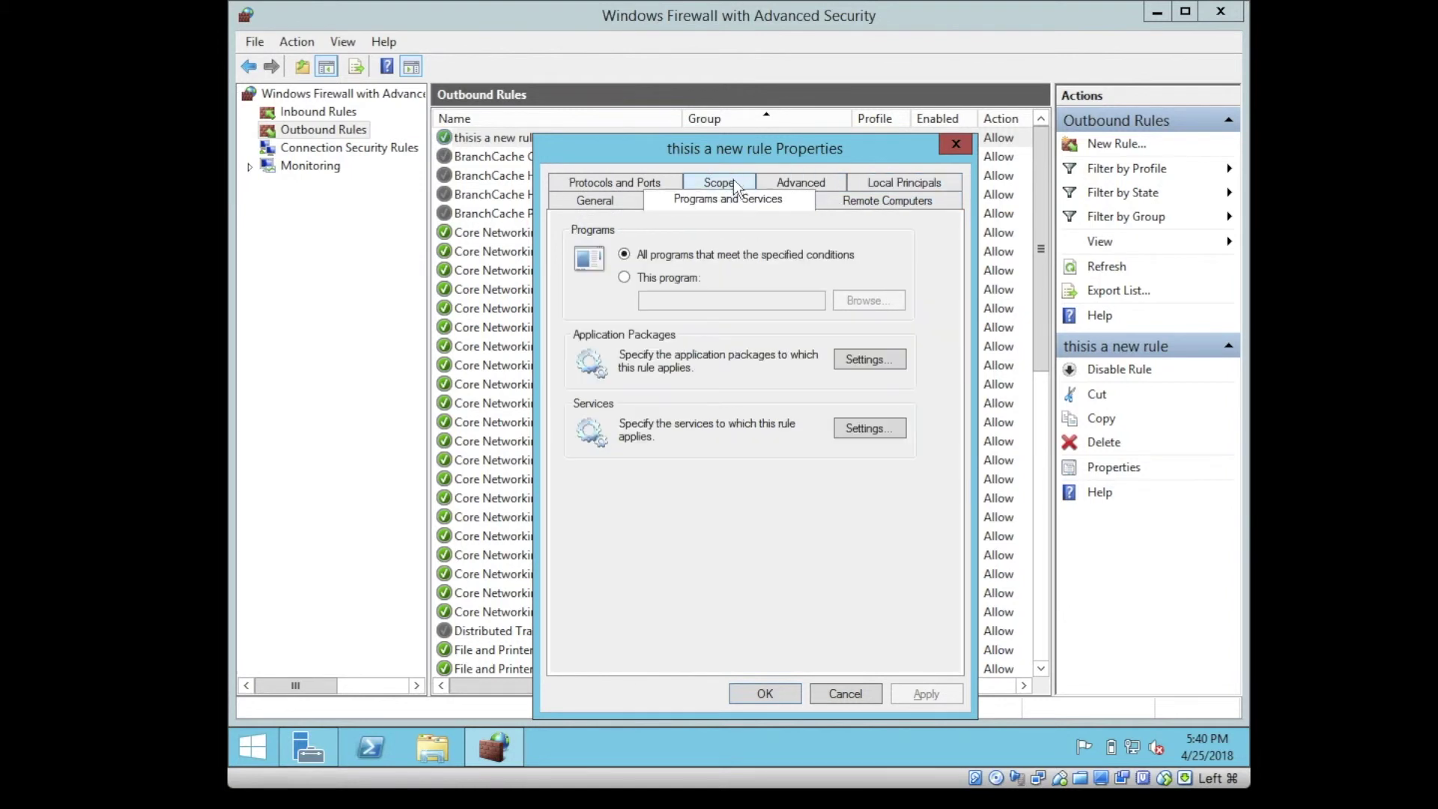
pyautogui.click(953, 144)
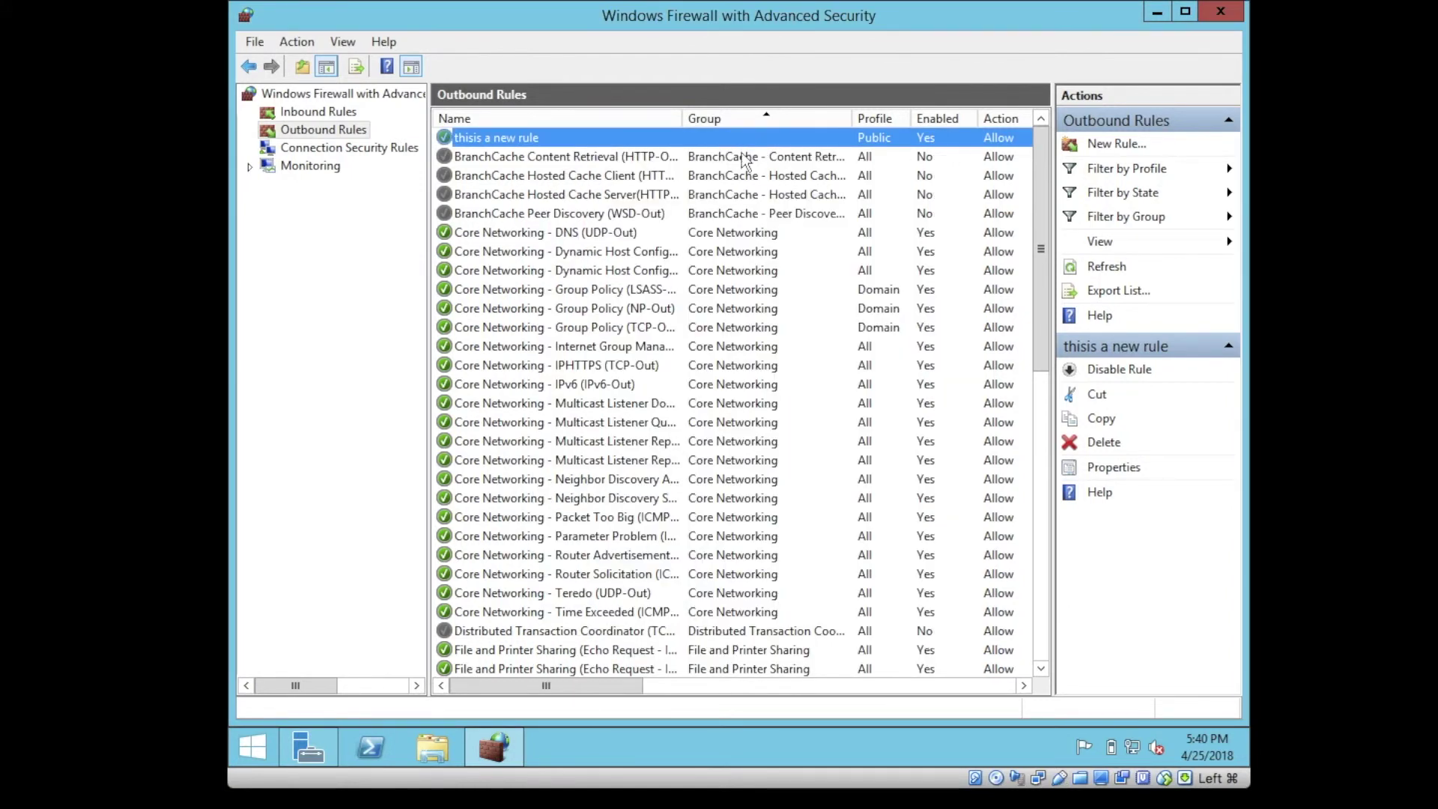
# Delete the 'thisis a new rule' outbound rule and close the firewall console
pyautogui.rightClick(741, 137)
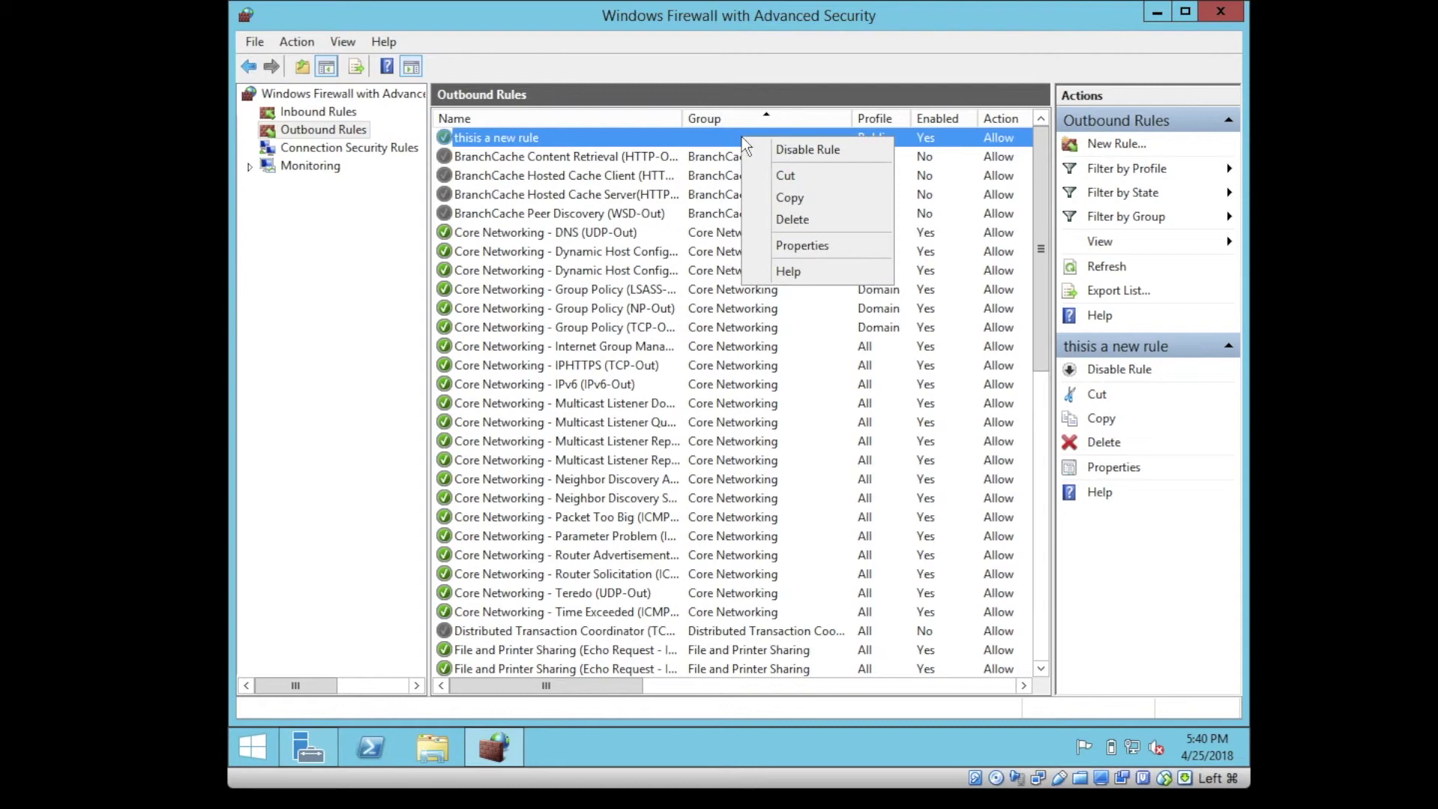
pyautogui.click(789, 218)
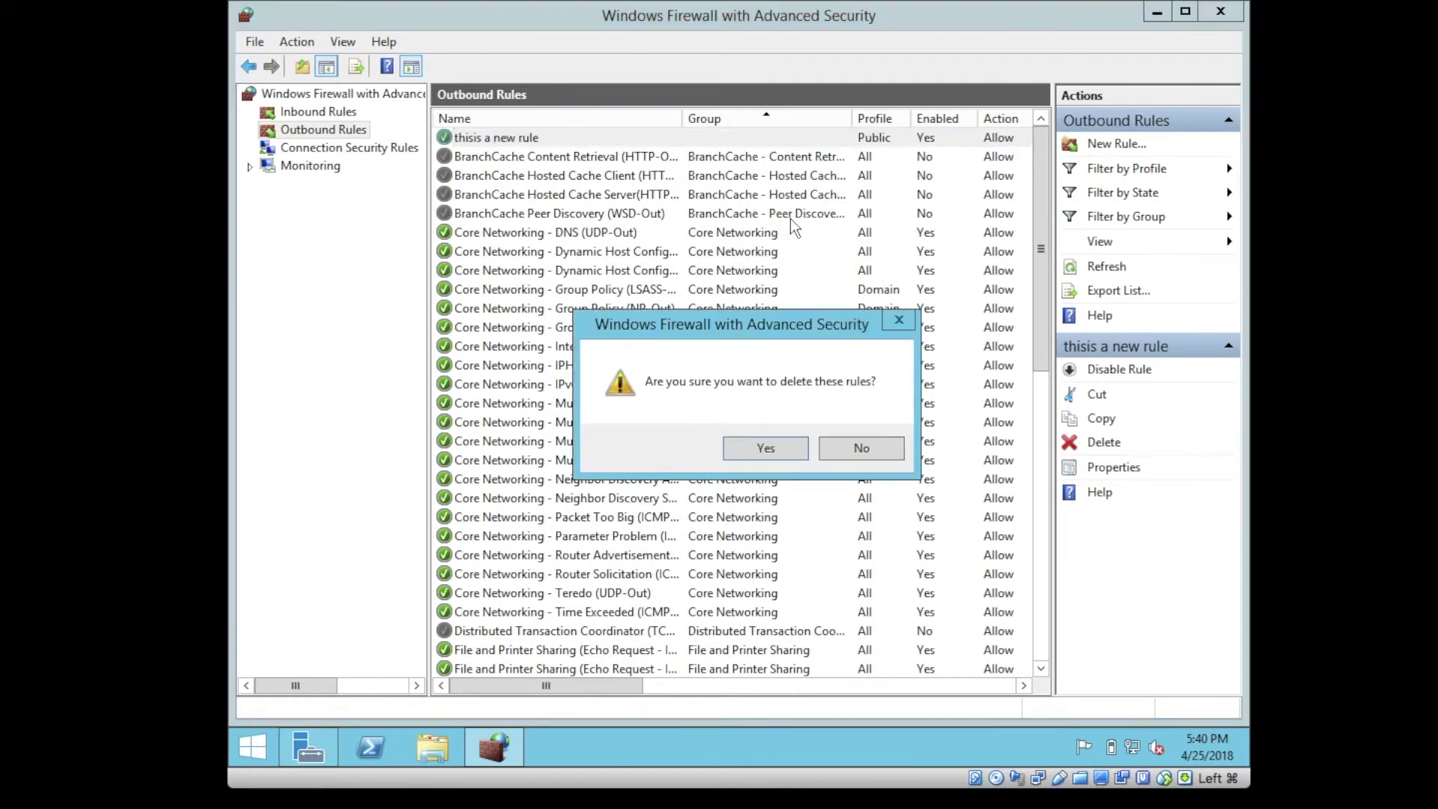
pyautogui.click(775, 446)
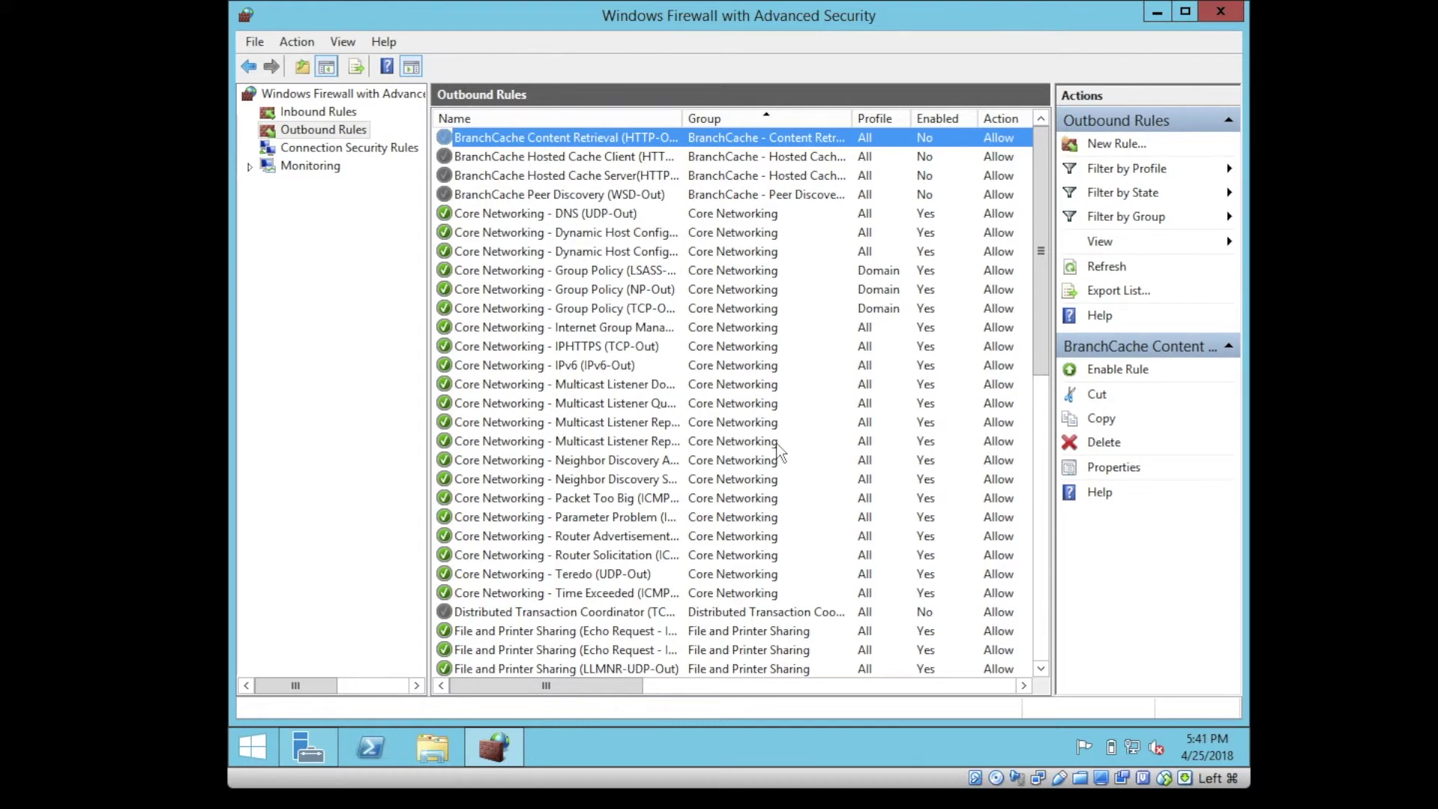
pyautogui.click(1221, 11)
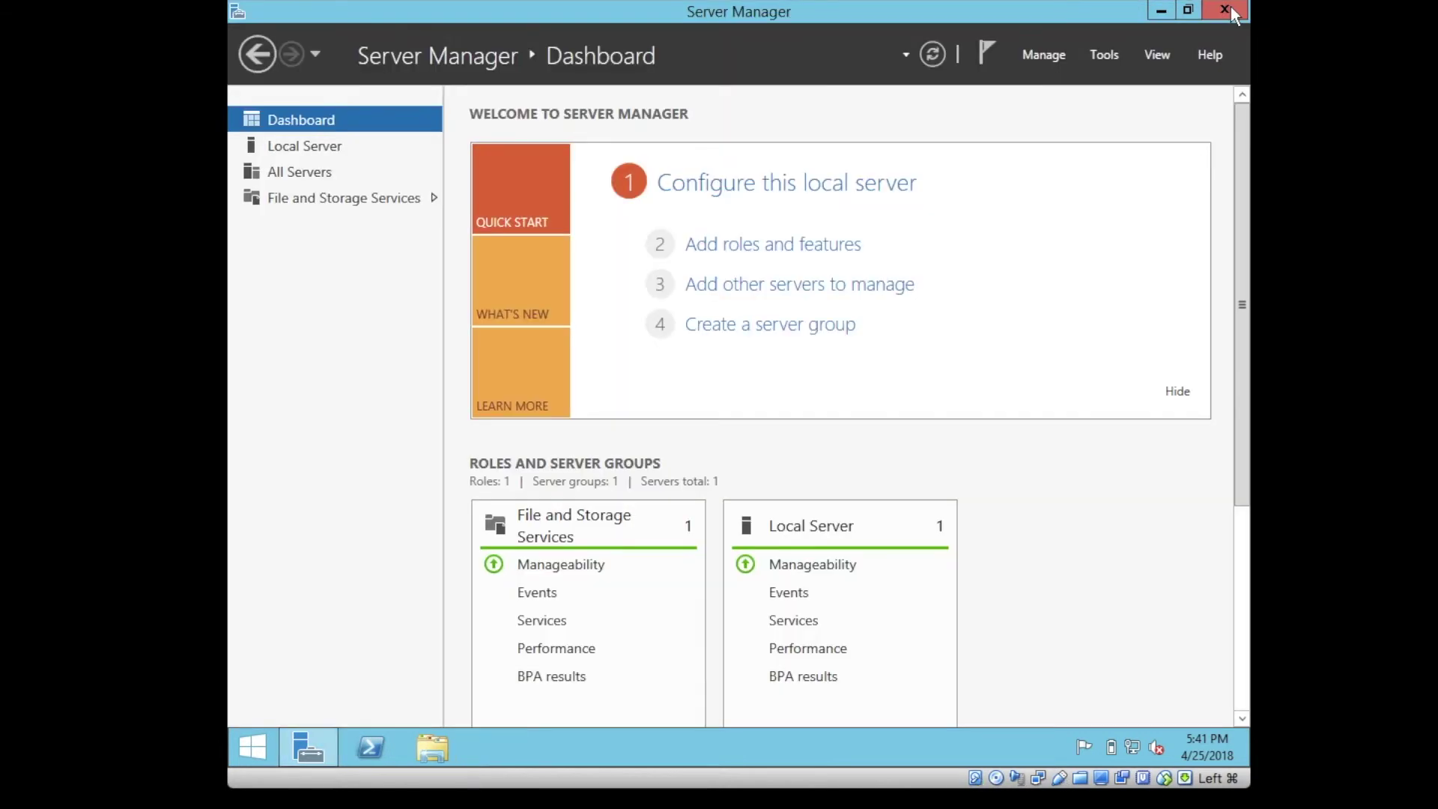
# Confirm in This PC's Remote settings that Remote Desktop allows connections with Network Level Authentication
pyautogui.click(433, 744)
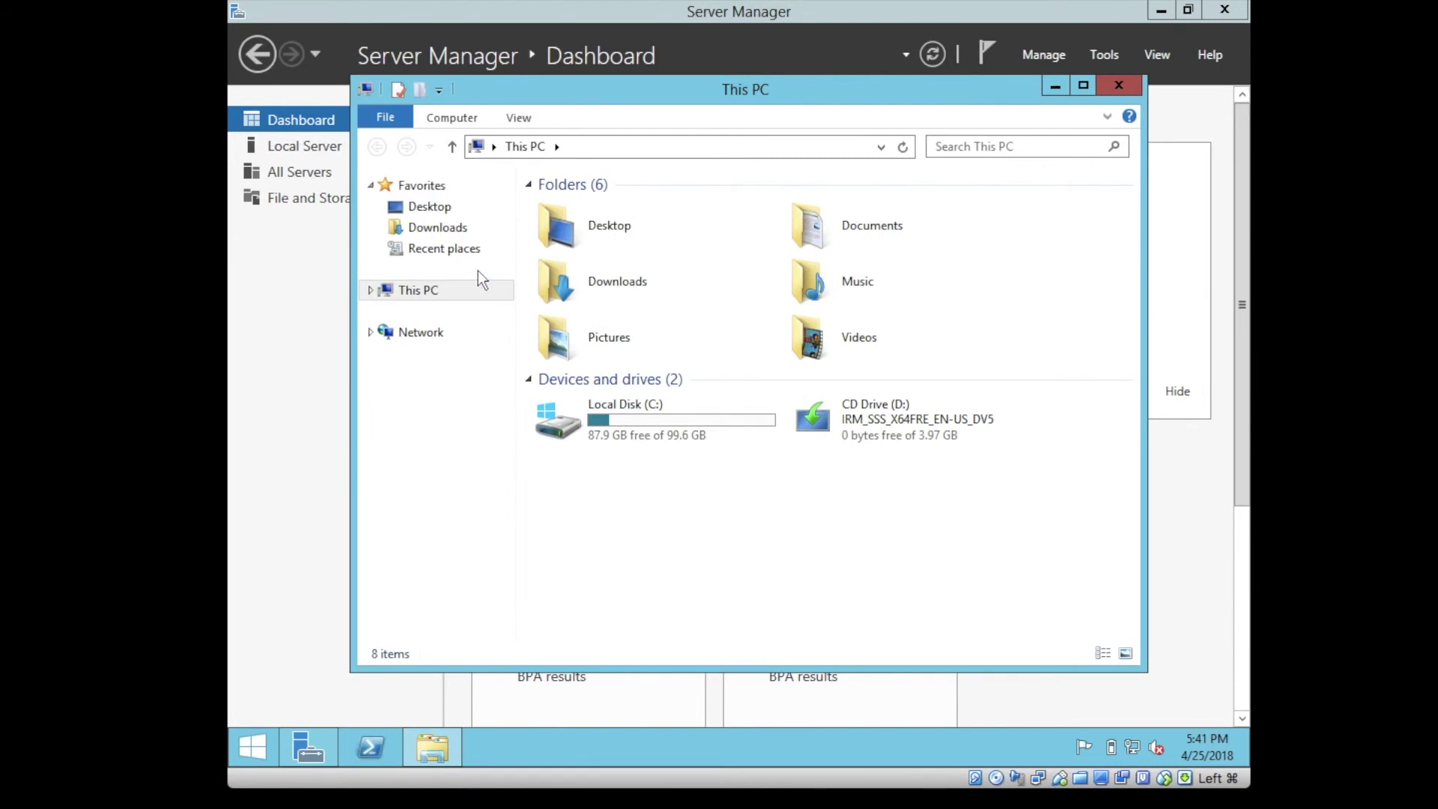
pyautogui.rightClick(436, 294)
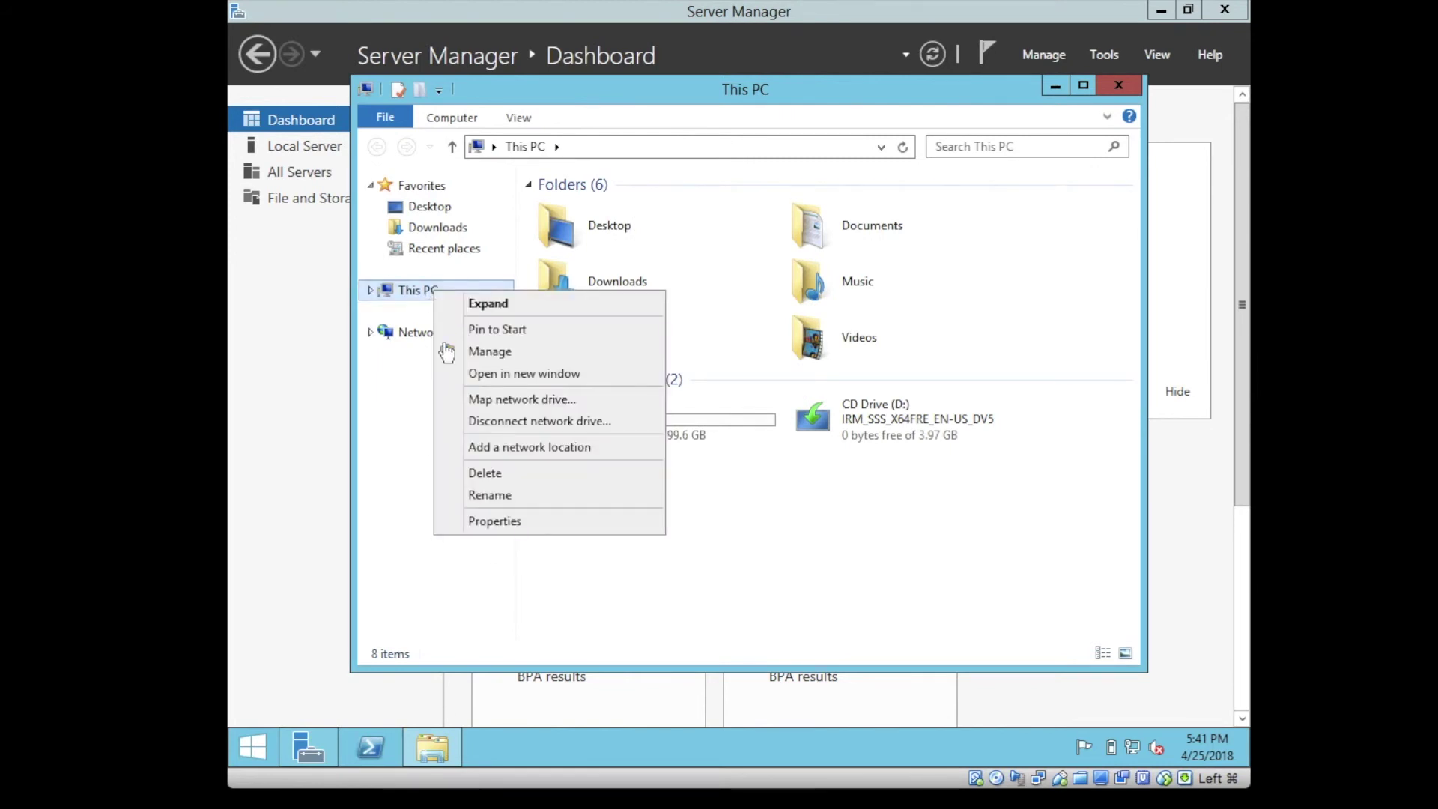
pyautogui.click(485, 522)
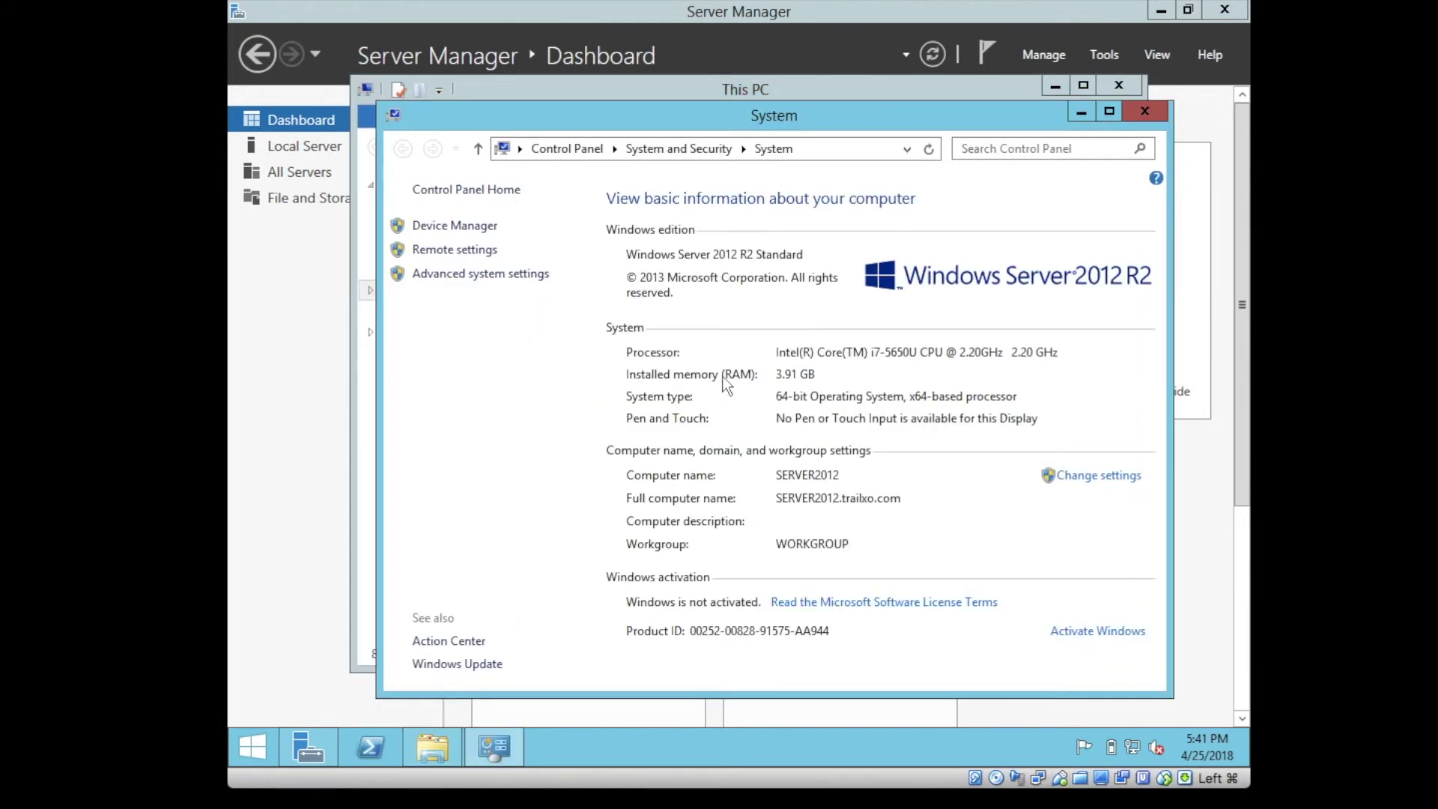
pyautogui.click(485, 252)
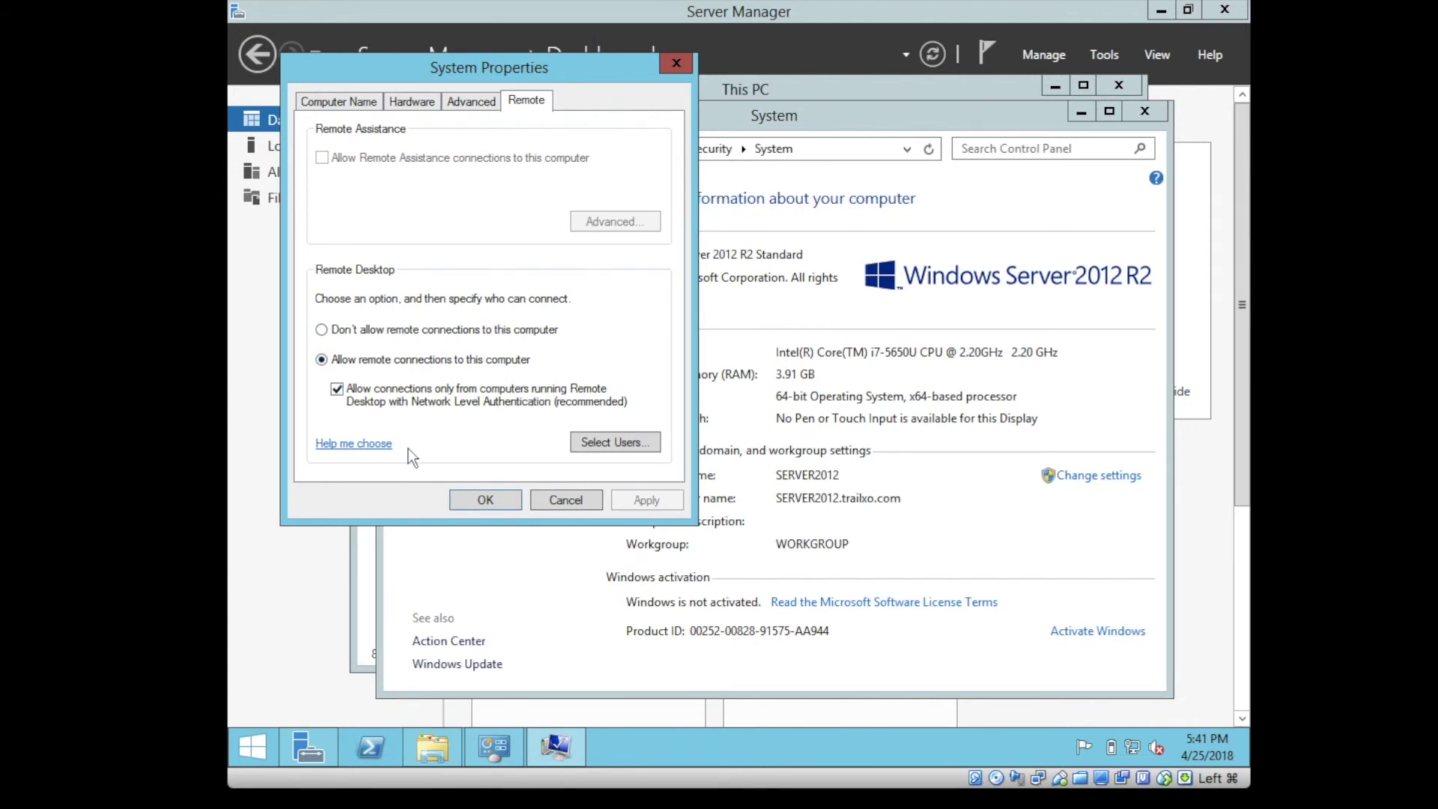
pyautogui.click(491, 500)
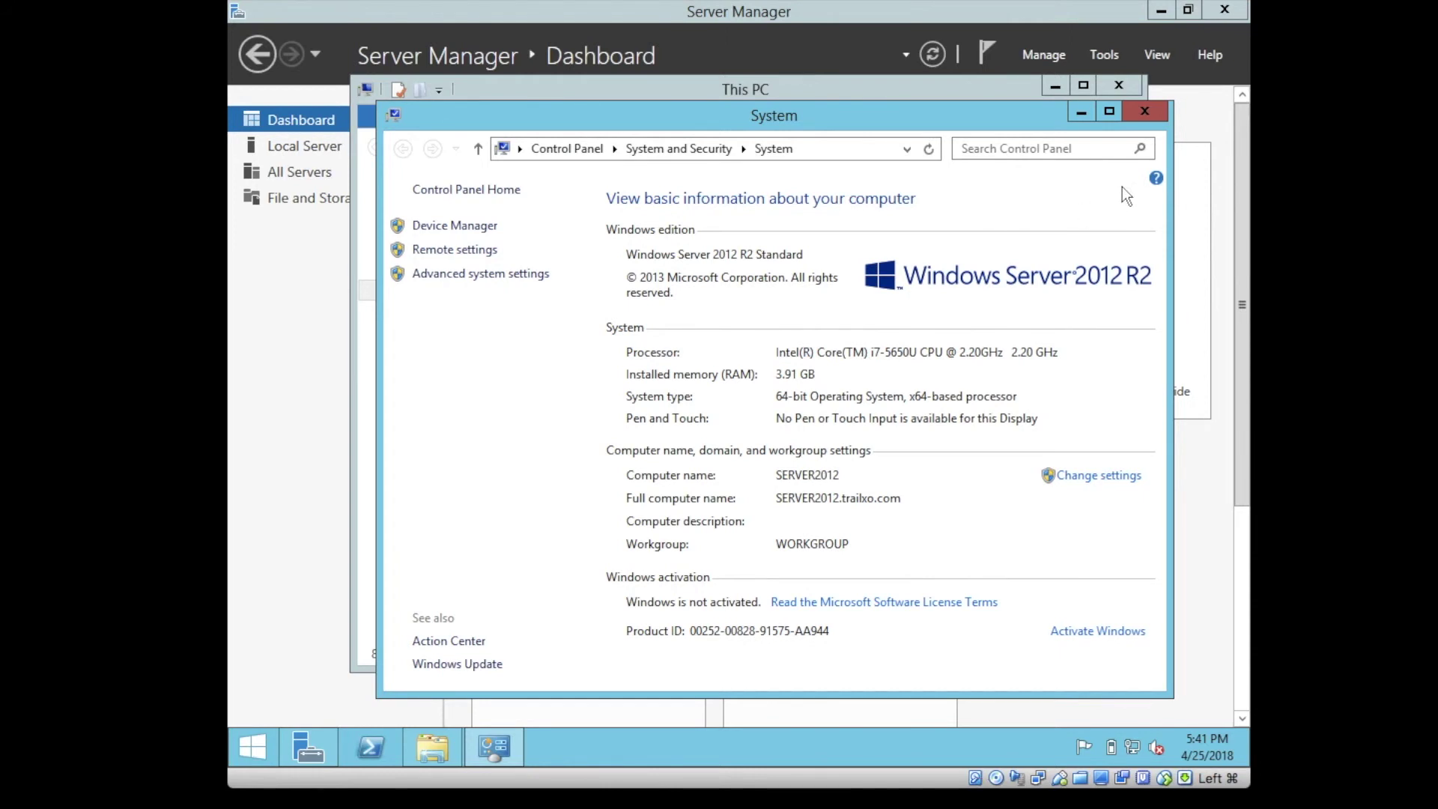
pyautogui.click(1145, 111)
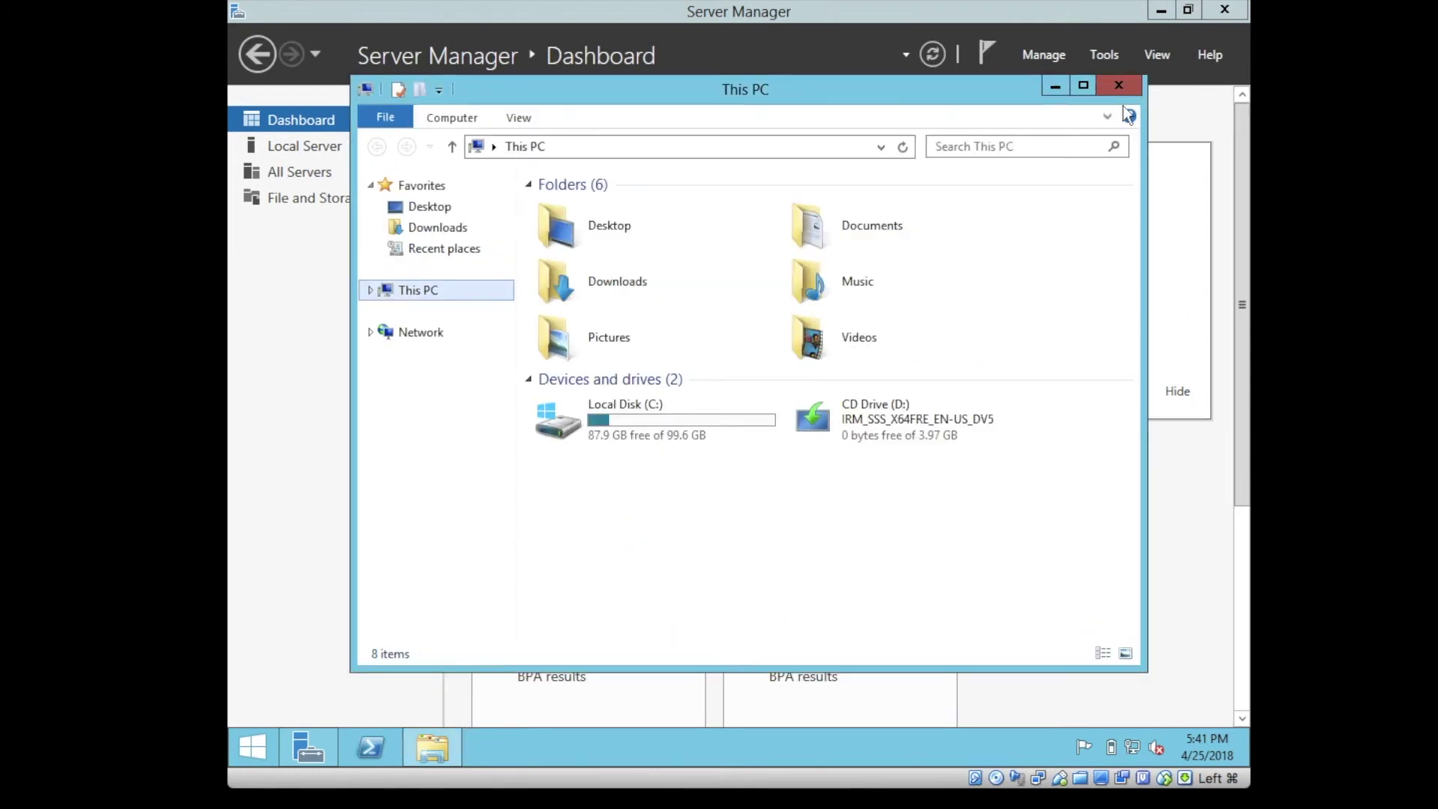
pyautogui.click(1118, 85)
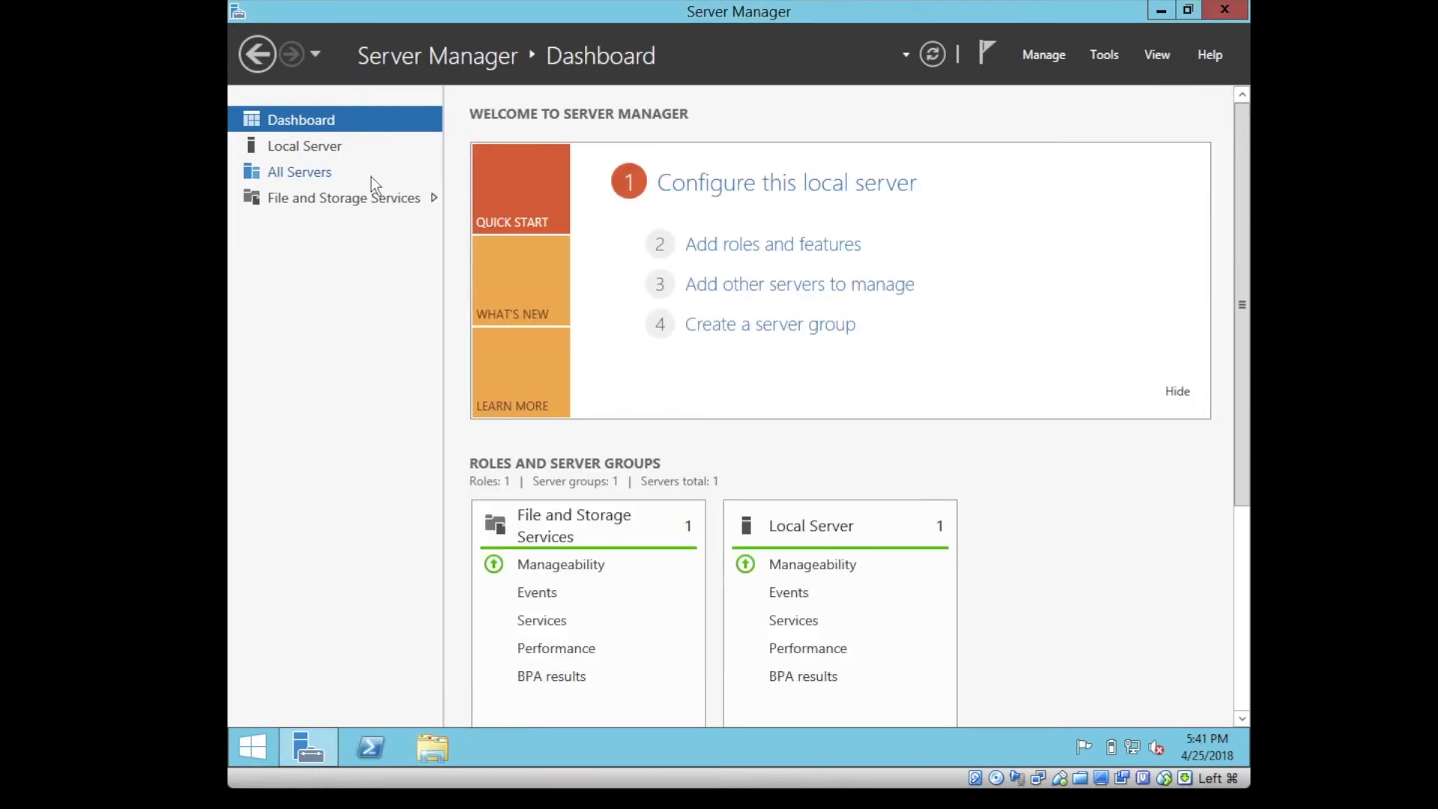
# Show the Local Server page, then open Remote settings from This PC's system properties
pyautogui.click(313, 148)
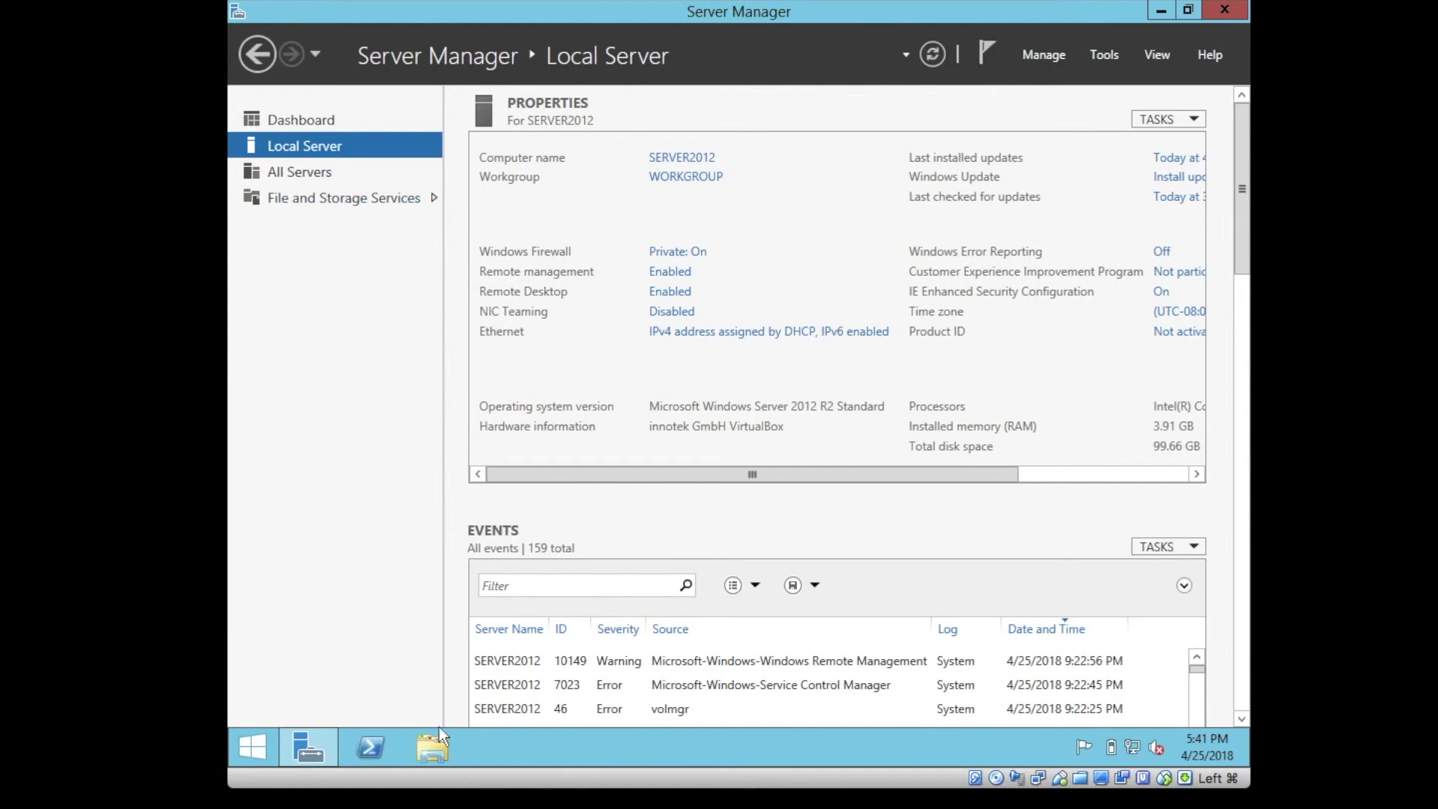
pyautogui.click(439, 747)
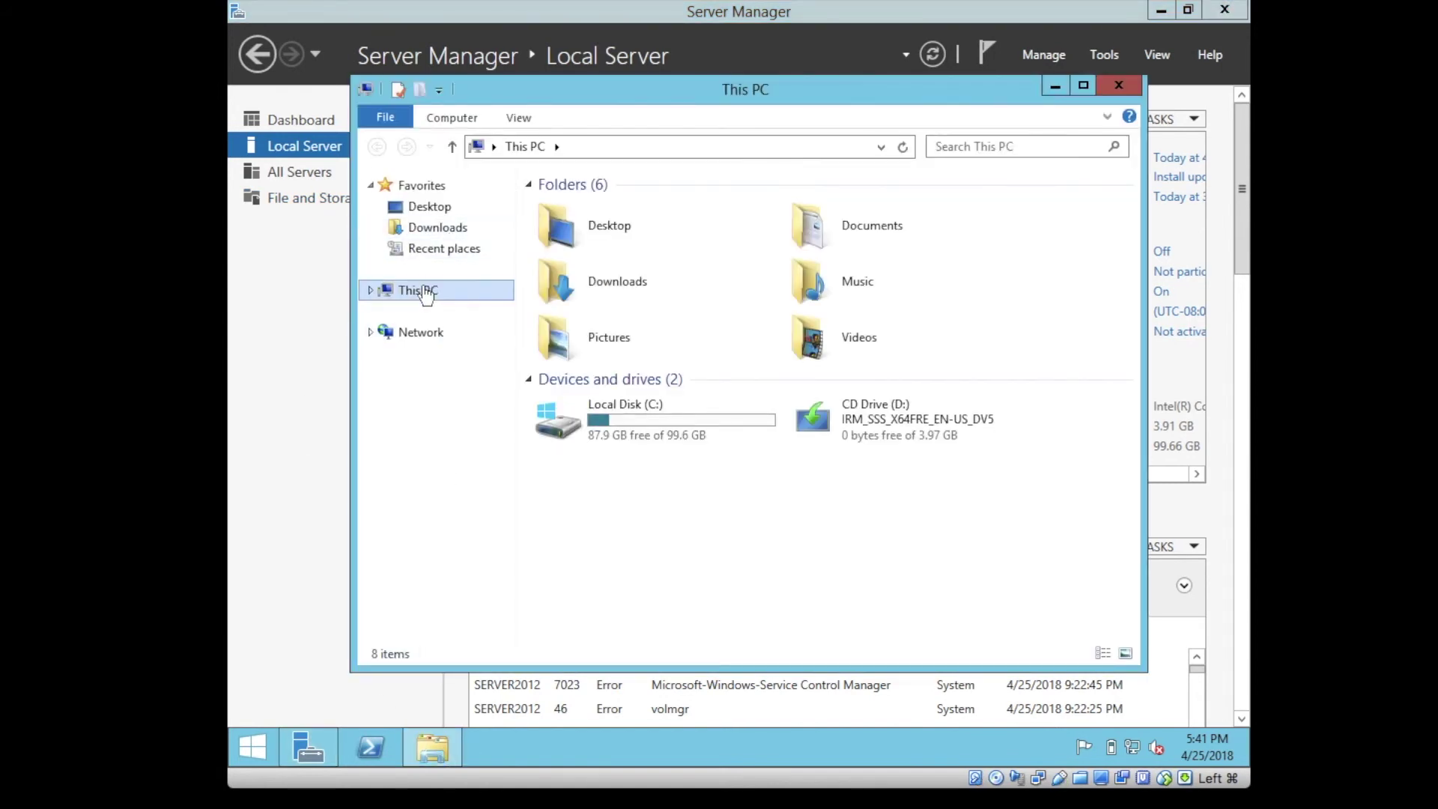
pyautogui.rightClick(425, 292)
pyautogui.click(502, 526)
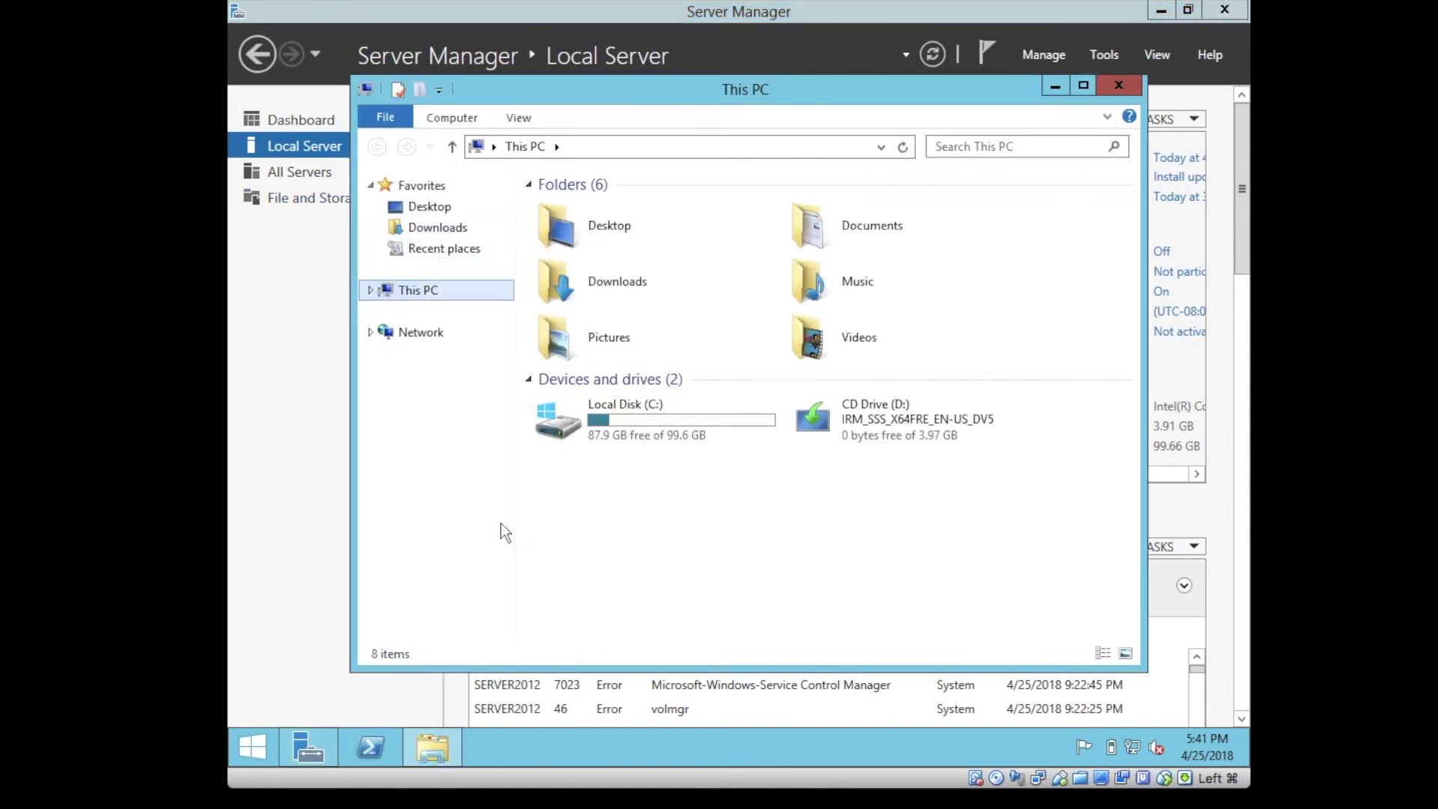
pyautogui.click(440, 251)
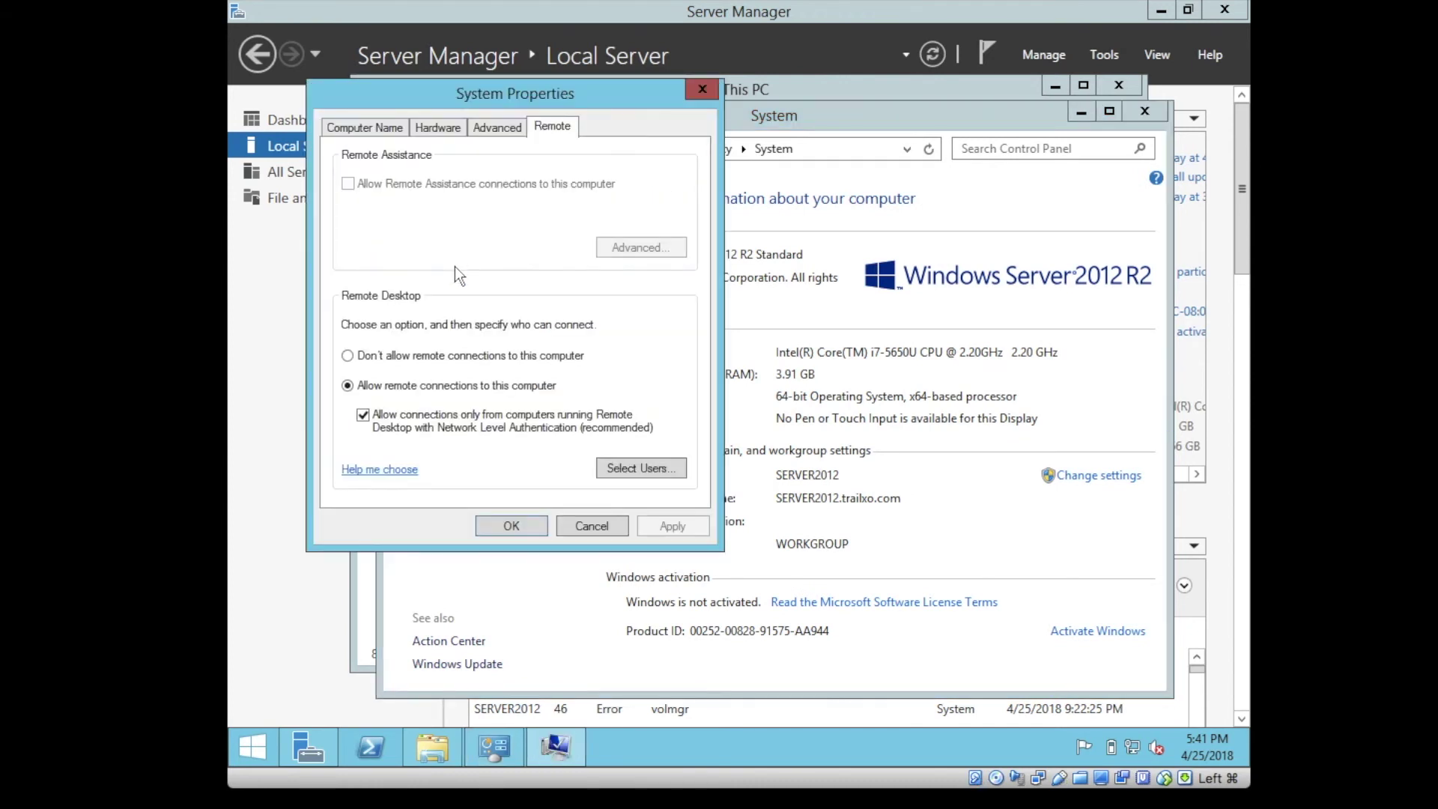
# Add the Administrator account to Remote Desktop users and close the System and This PC windows
pyautogui.click(641, 469)
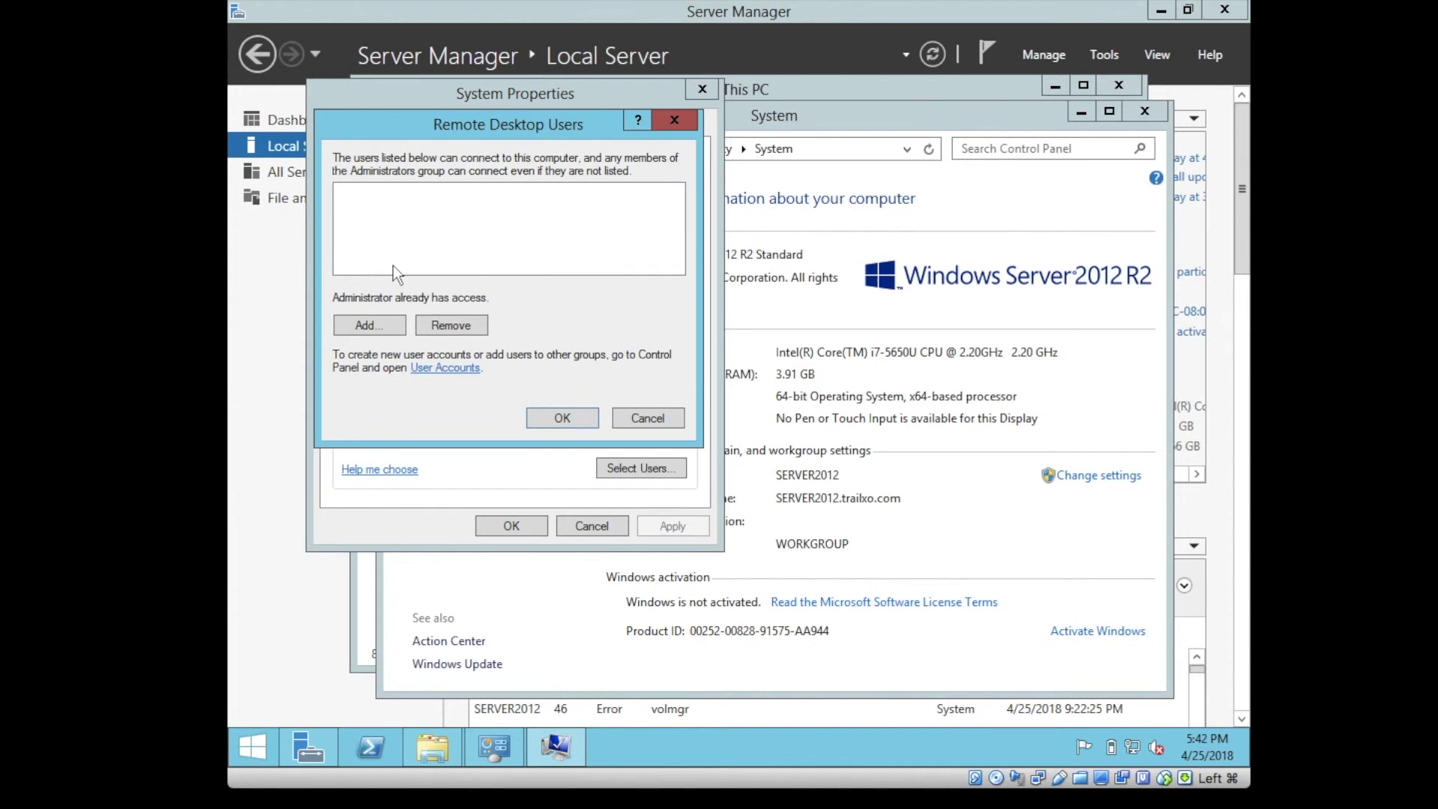
pyautogui.click(371, 327)
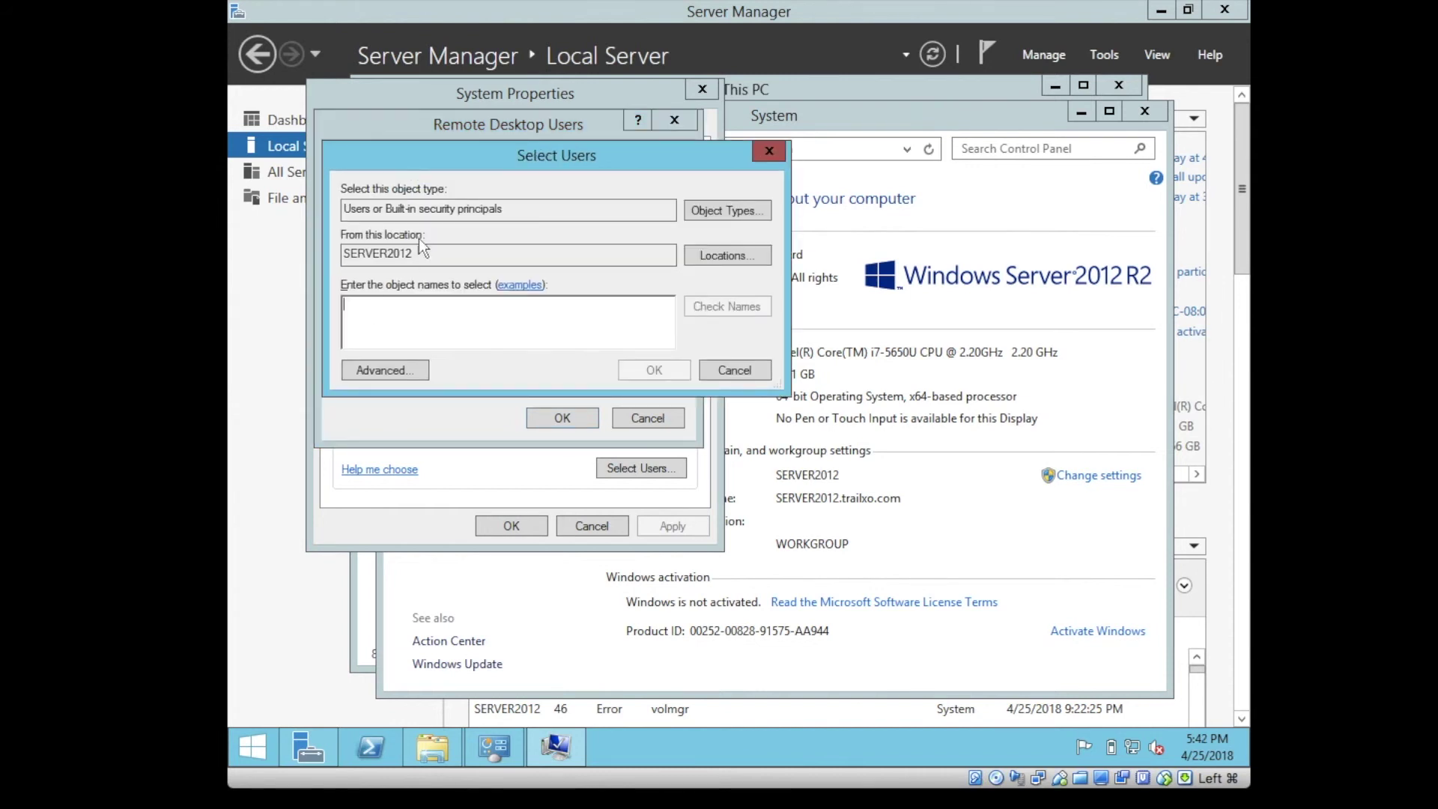
pyautogui.write('Ad')
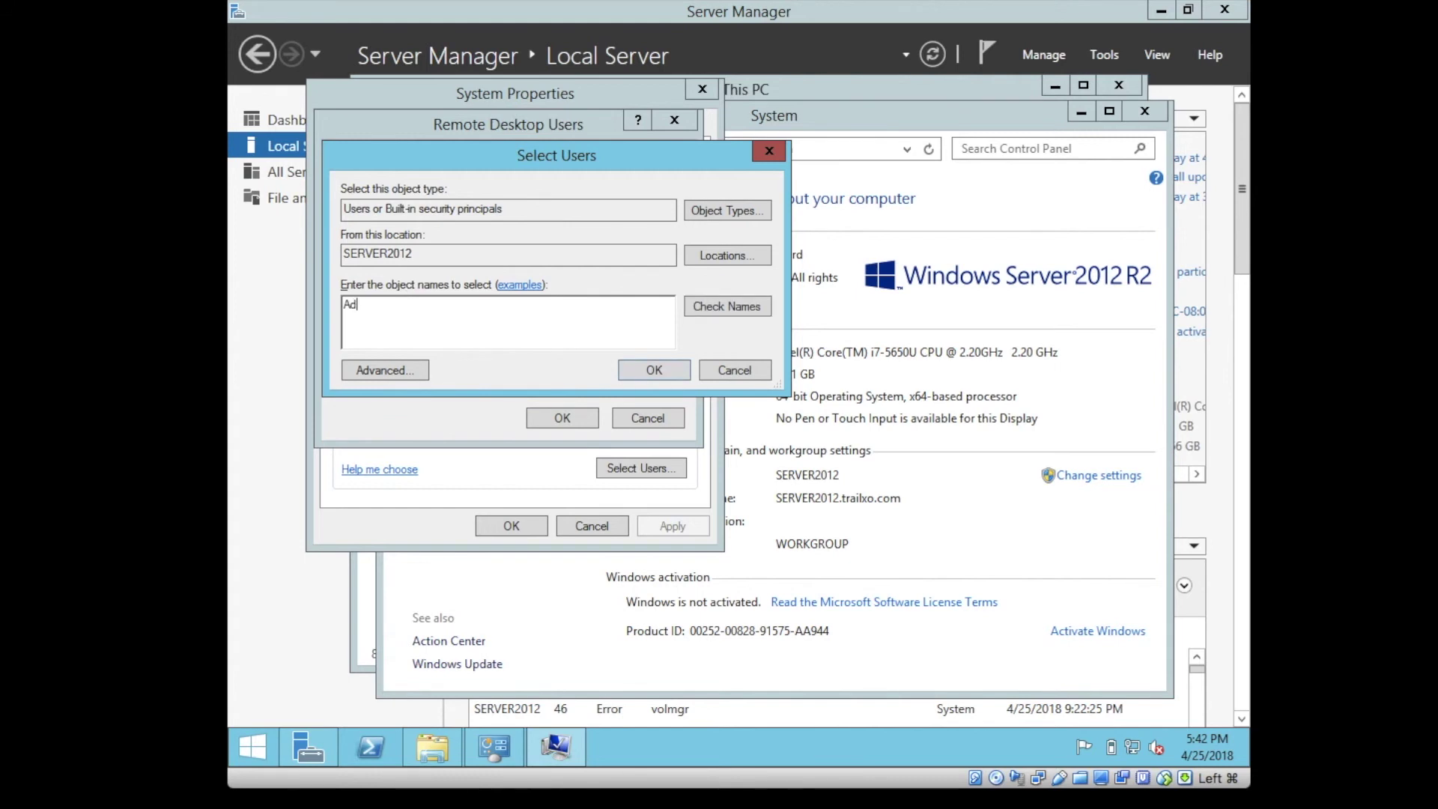
pyautogui.write('ministrator')
pyautogui.click(730, 308)
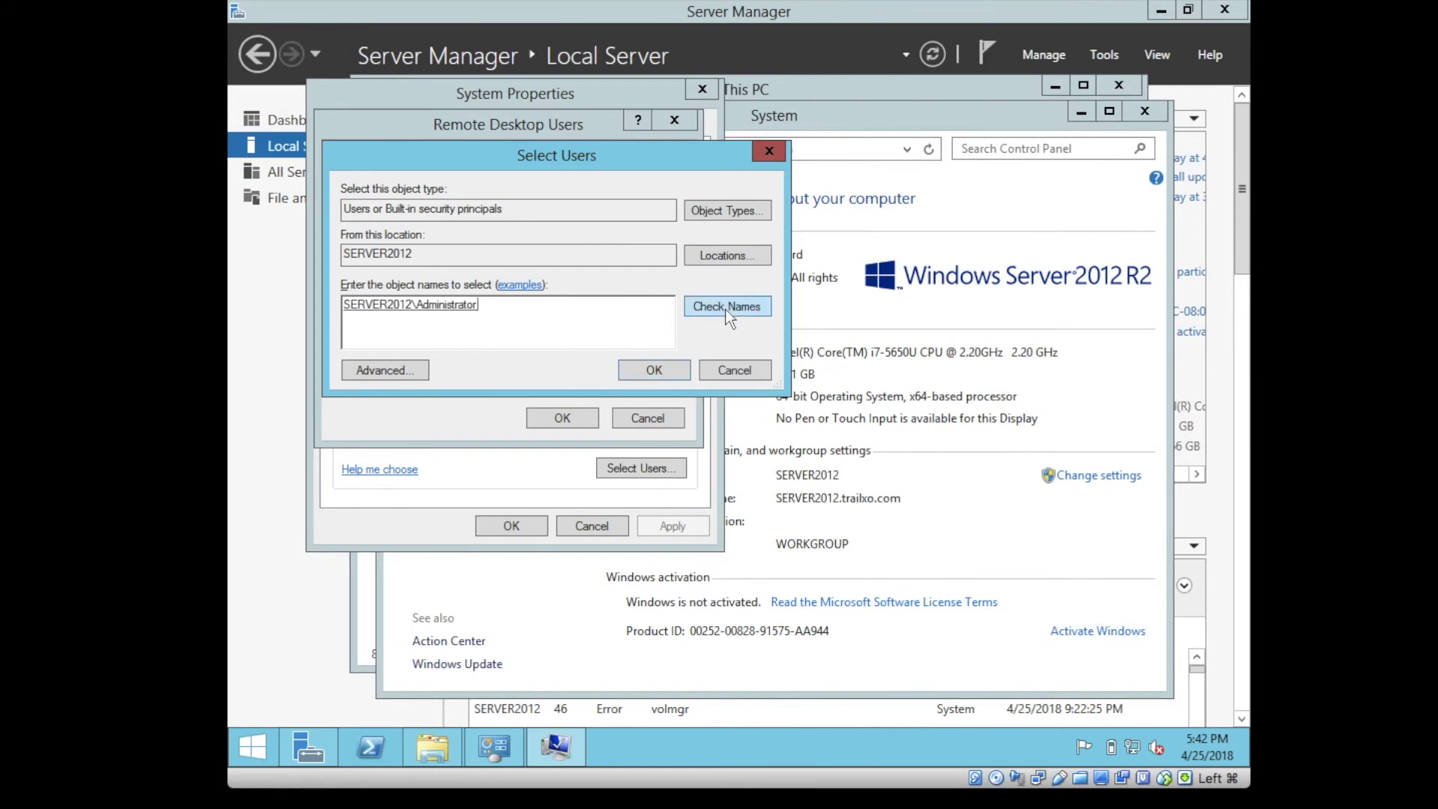
pyautogui.click(646, 367)
pyautogui.click(584, 419)
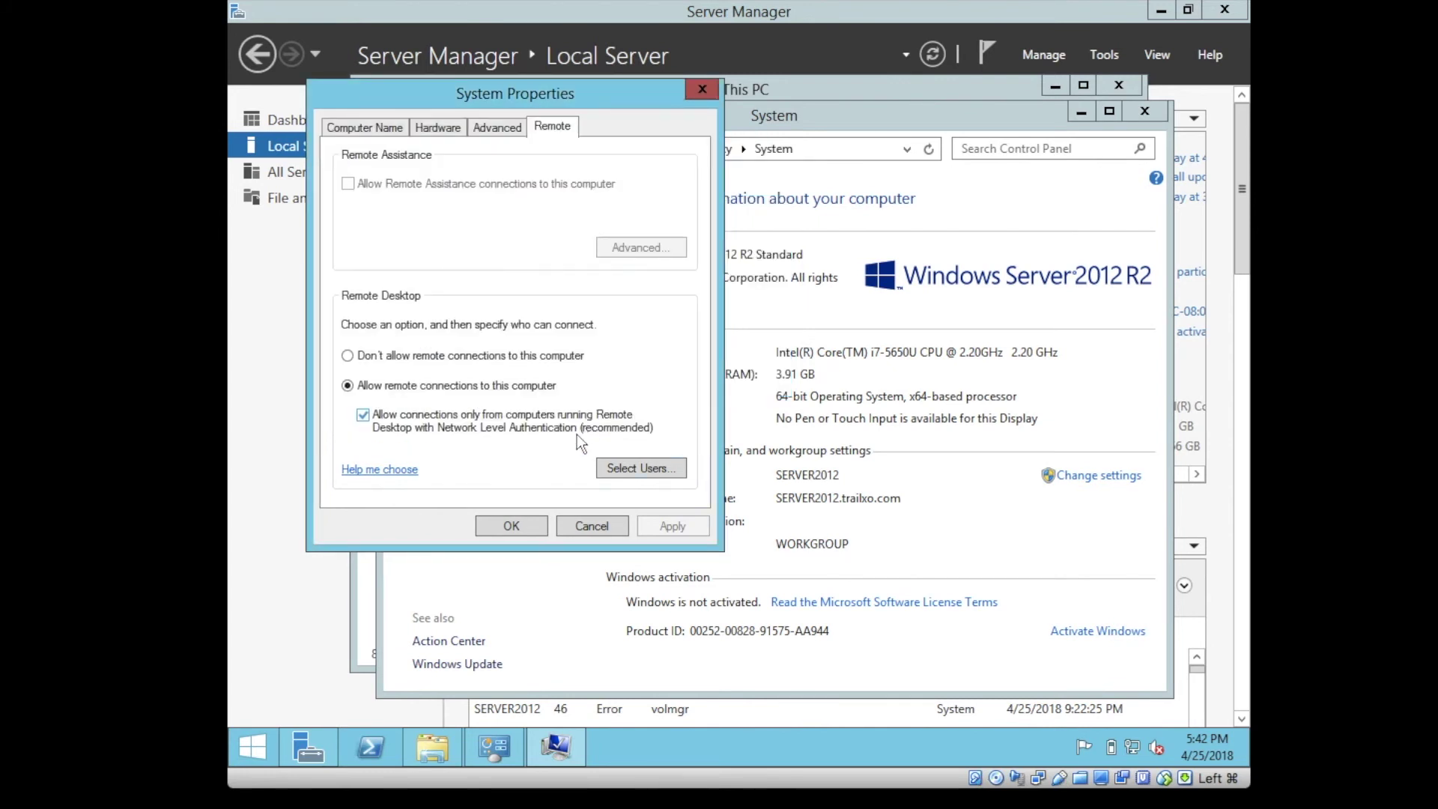
pyautogui.click(534, 526)
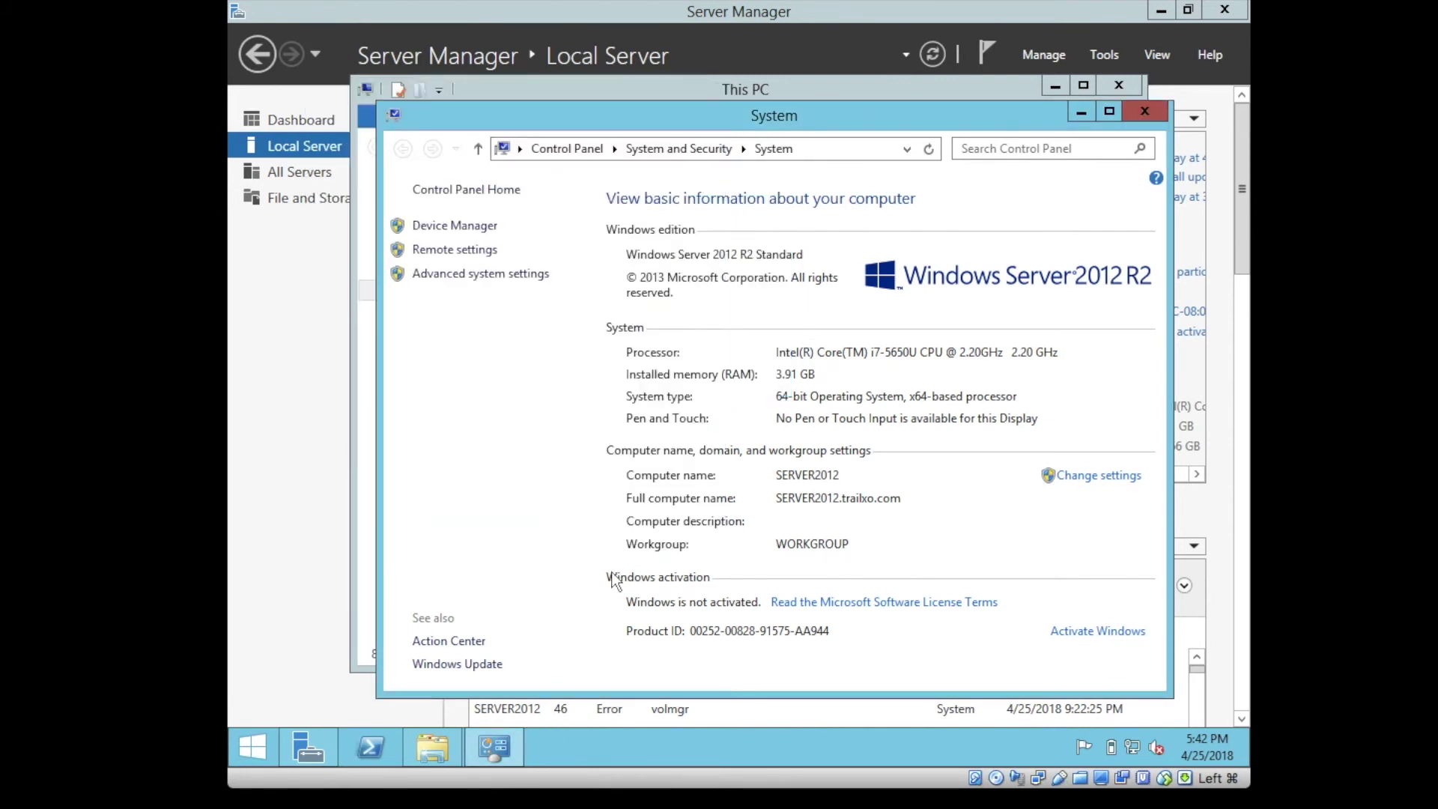
pyautogui.click(1144, 112)
pyautogui.click(1120, 85)
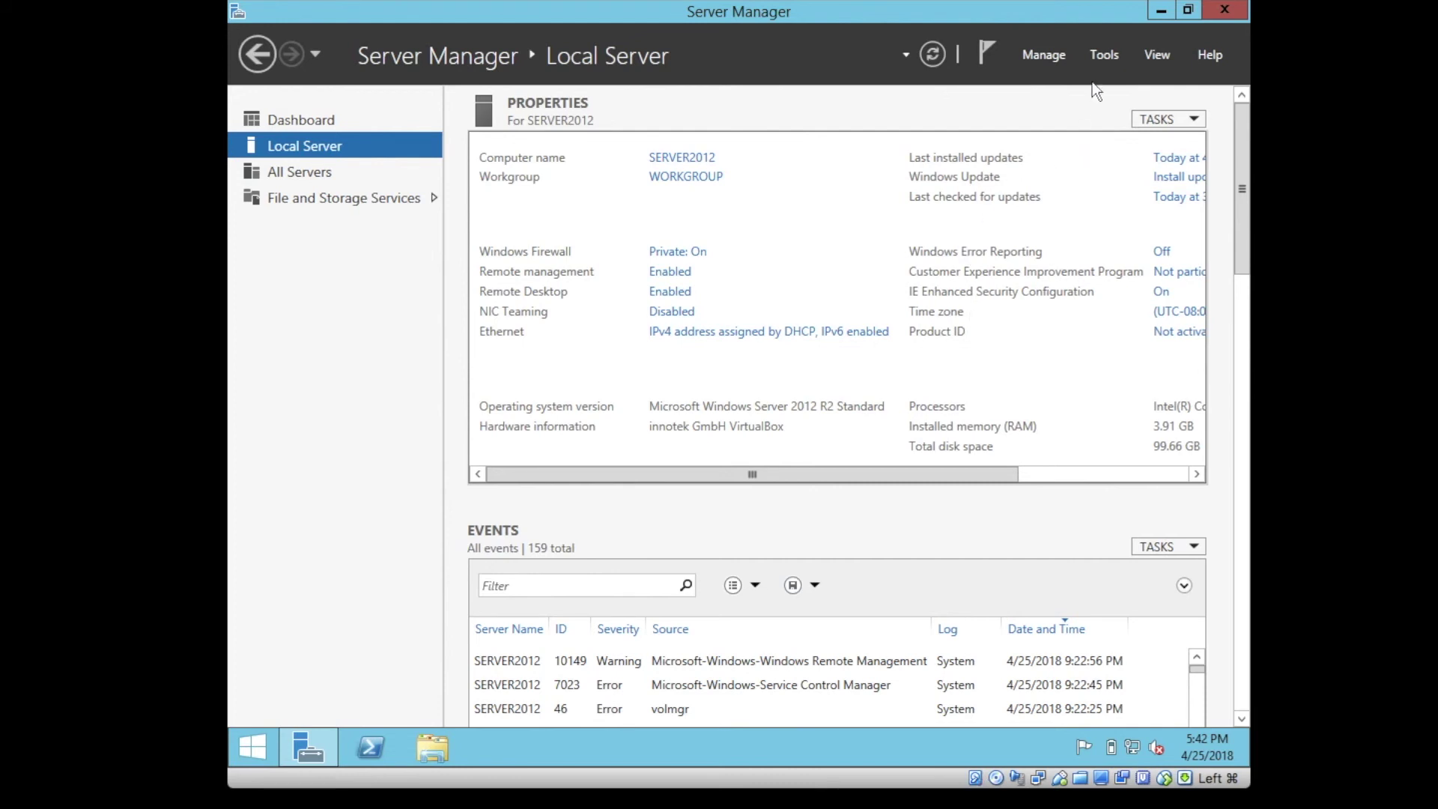
# Launch Resource Monitor maximised, browse its CPU, Memory, Disk and Network tabs, then return to Overview
pyautogui.click(1104, 53)
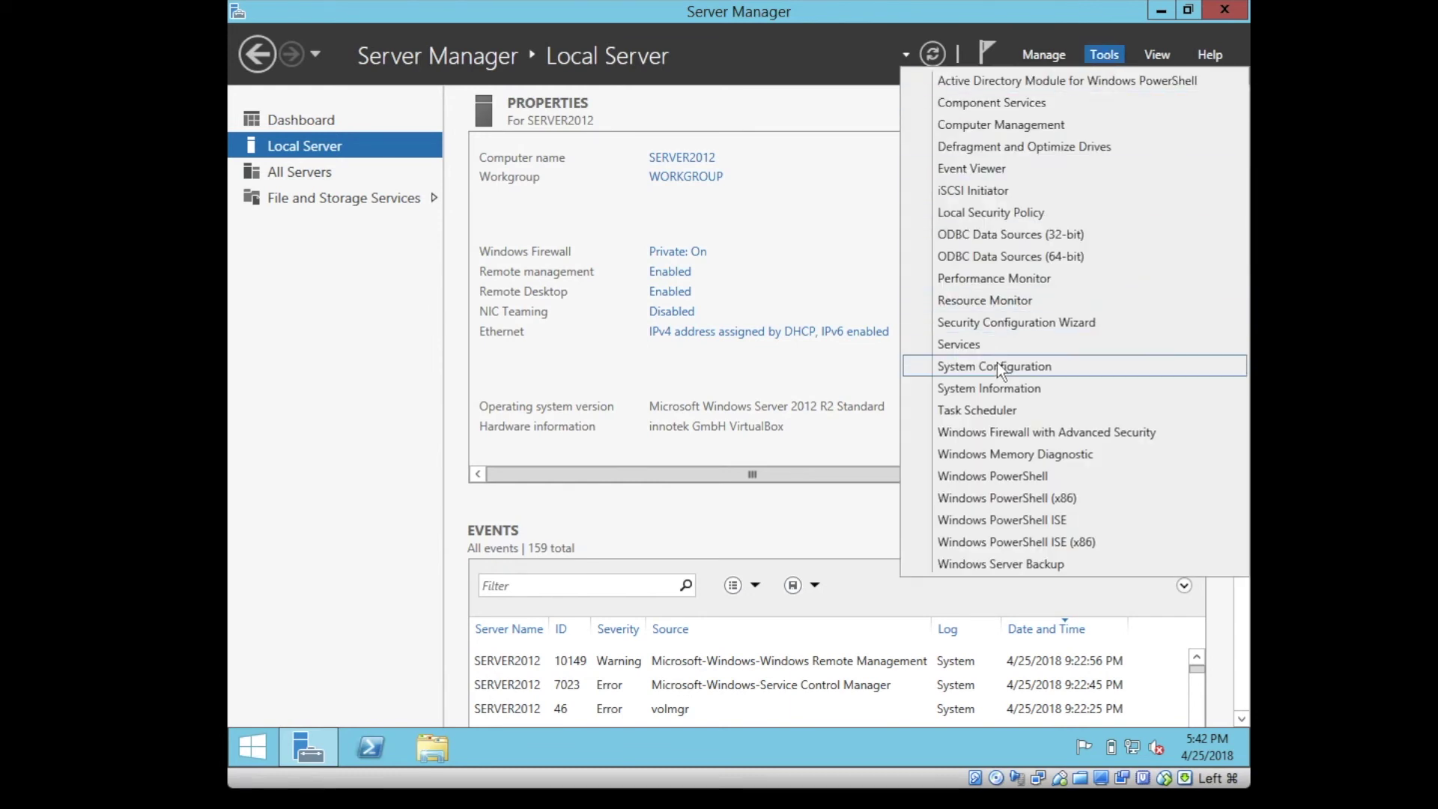
pyautogui.click(1010, 303)
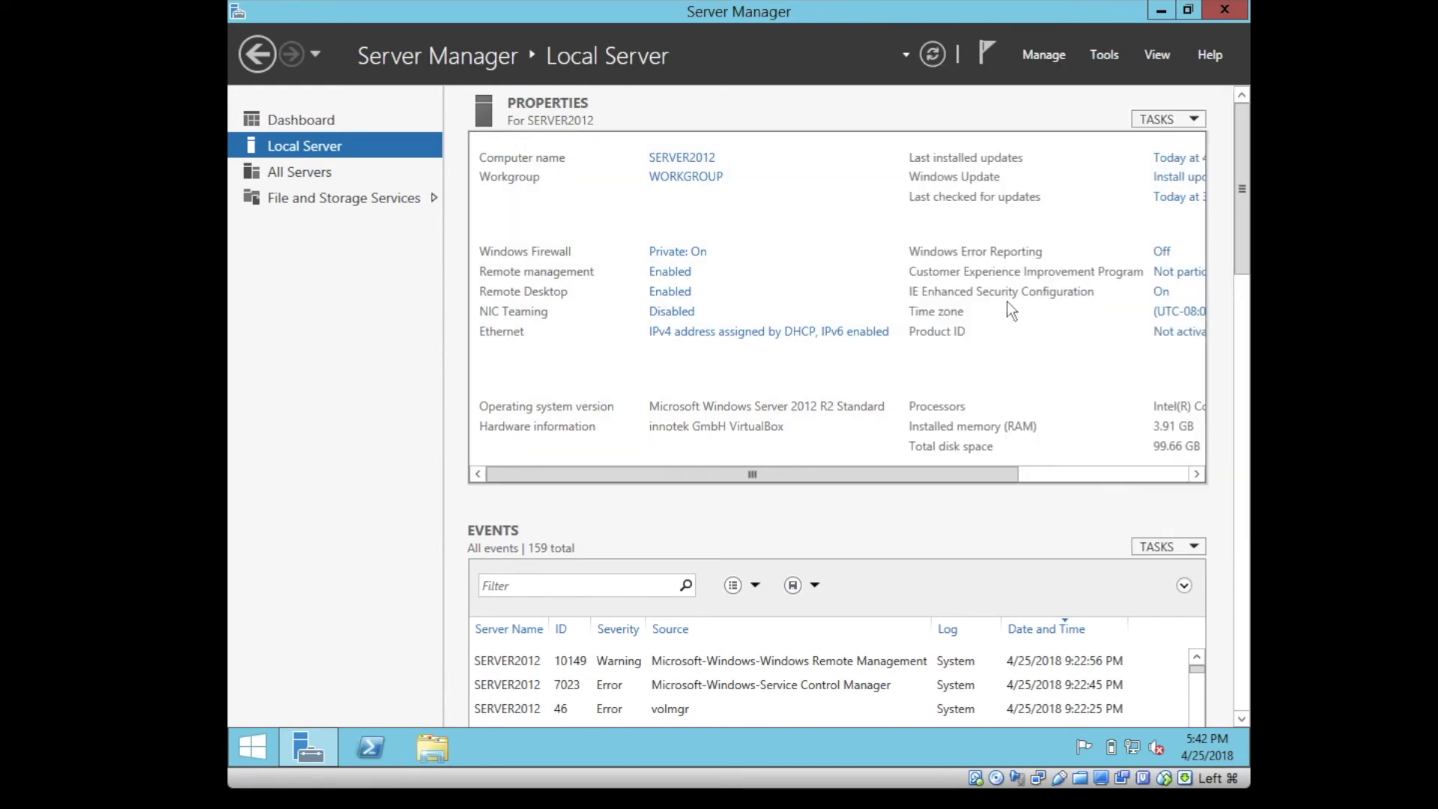
pyautogui.click(1068, 114)
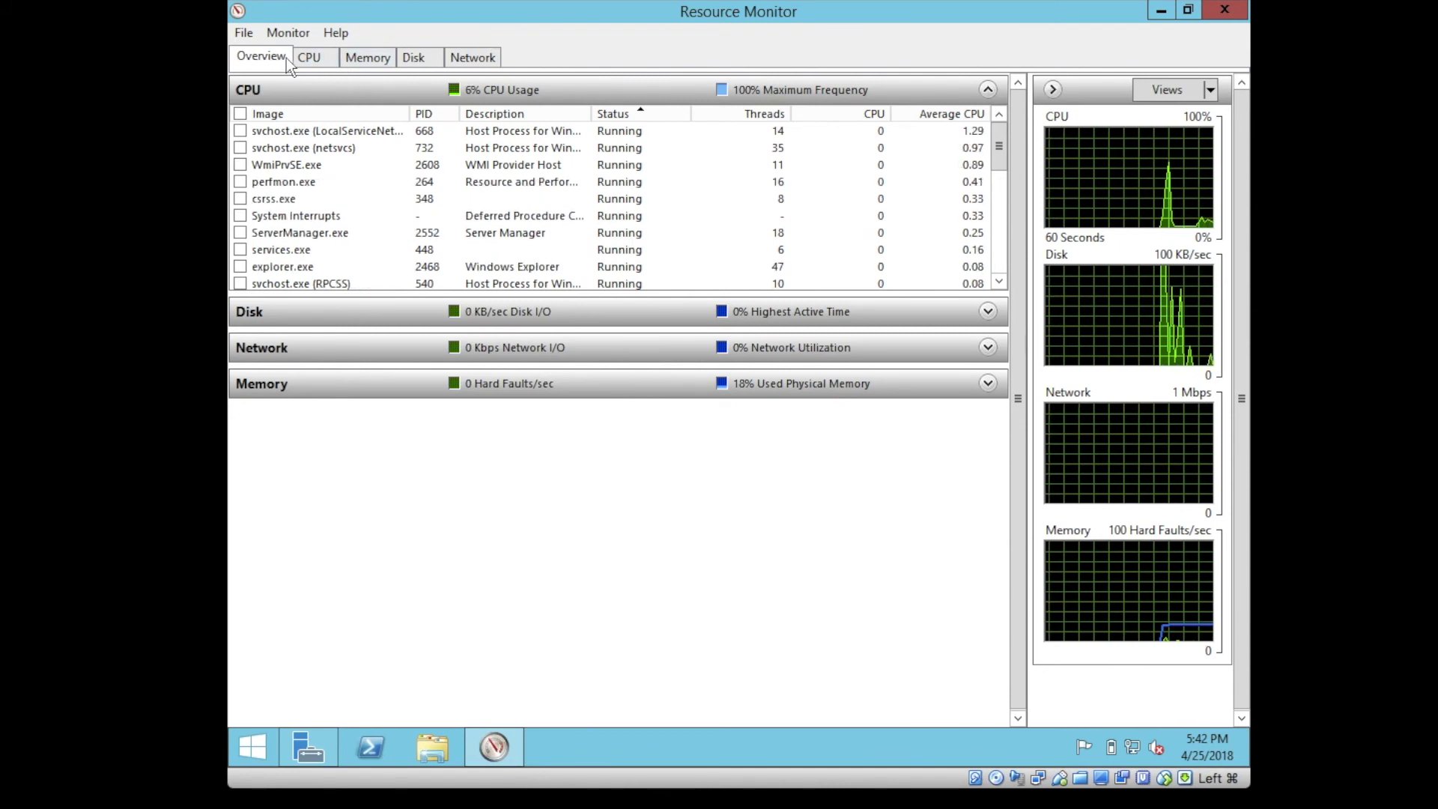
pyautogui.click(307, 57)
pyautogui.click(362, 58)
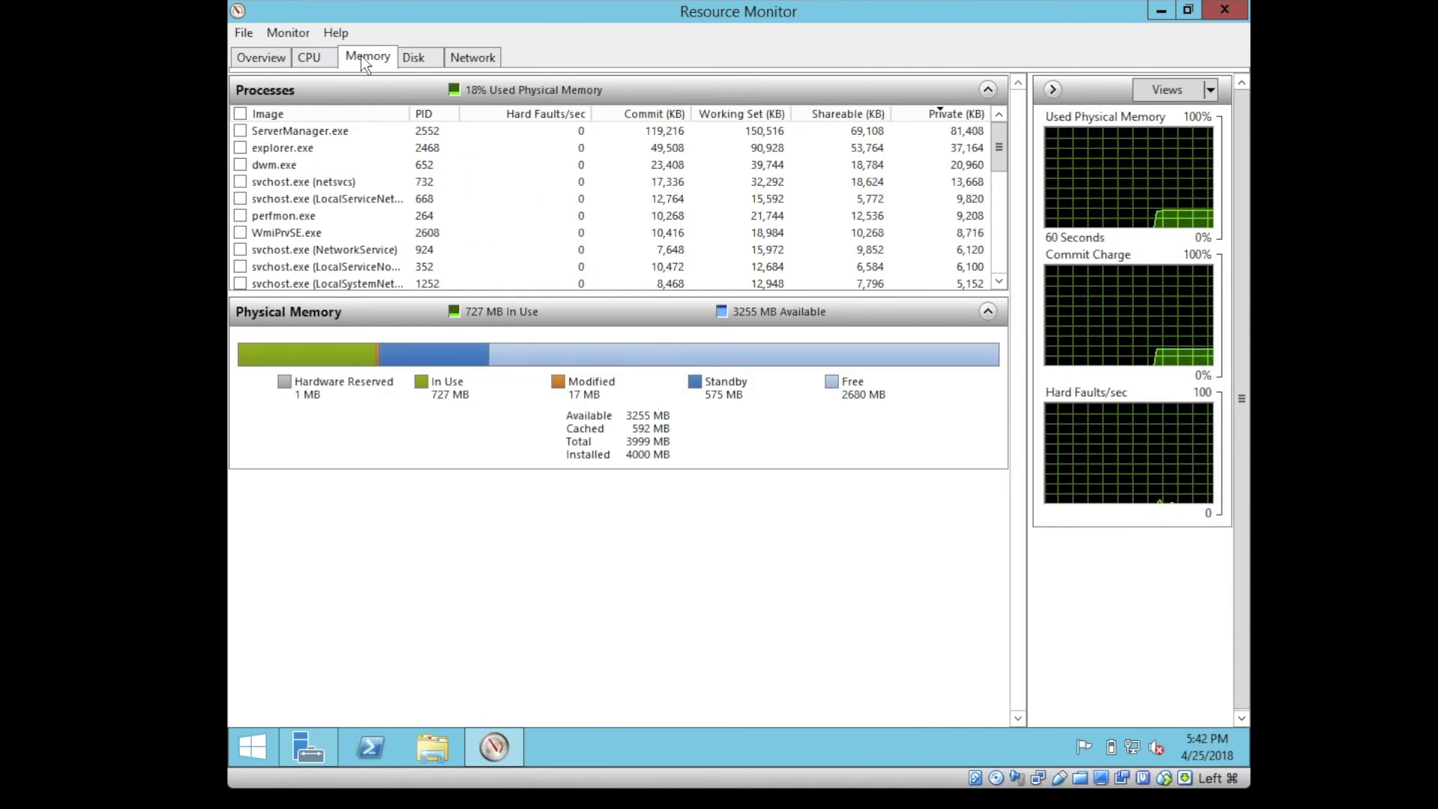
pyautogui.click(421, 58)
pyautogui.click(479, 58)
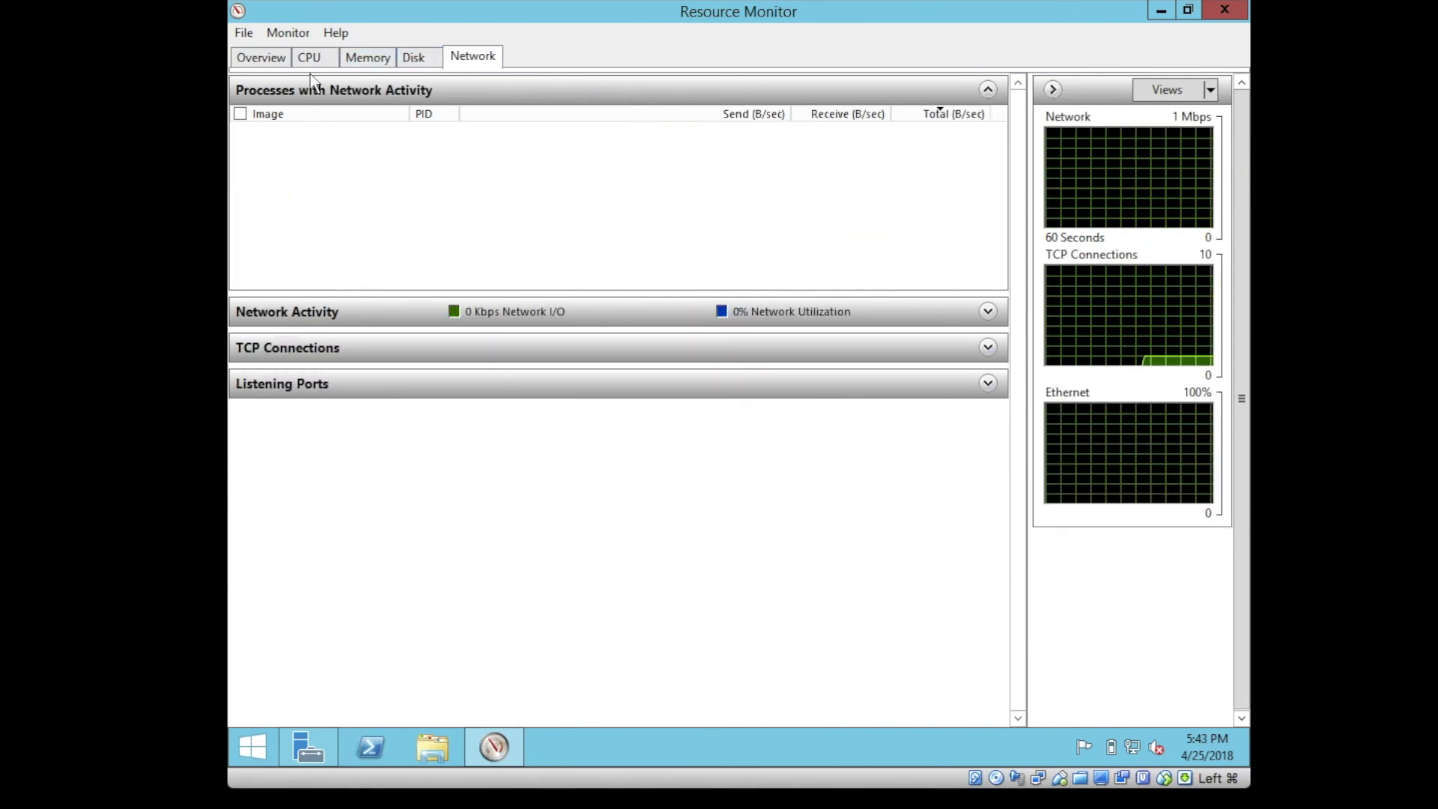
pyautogui.click(268, 60)
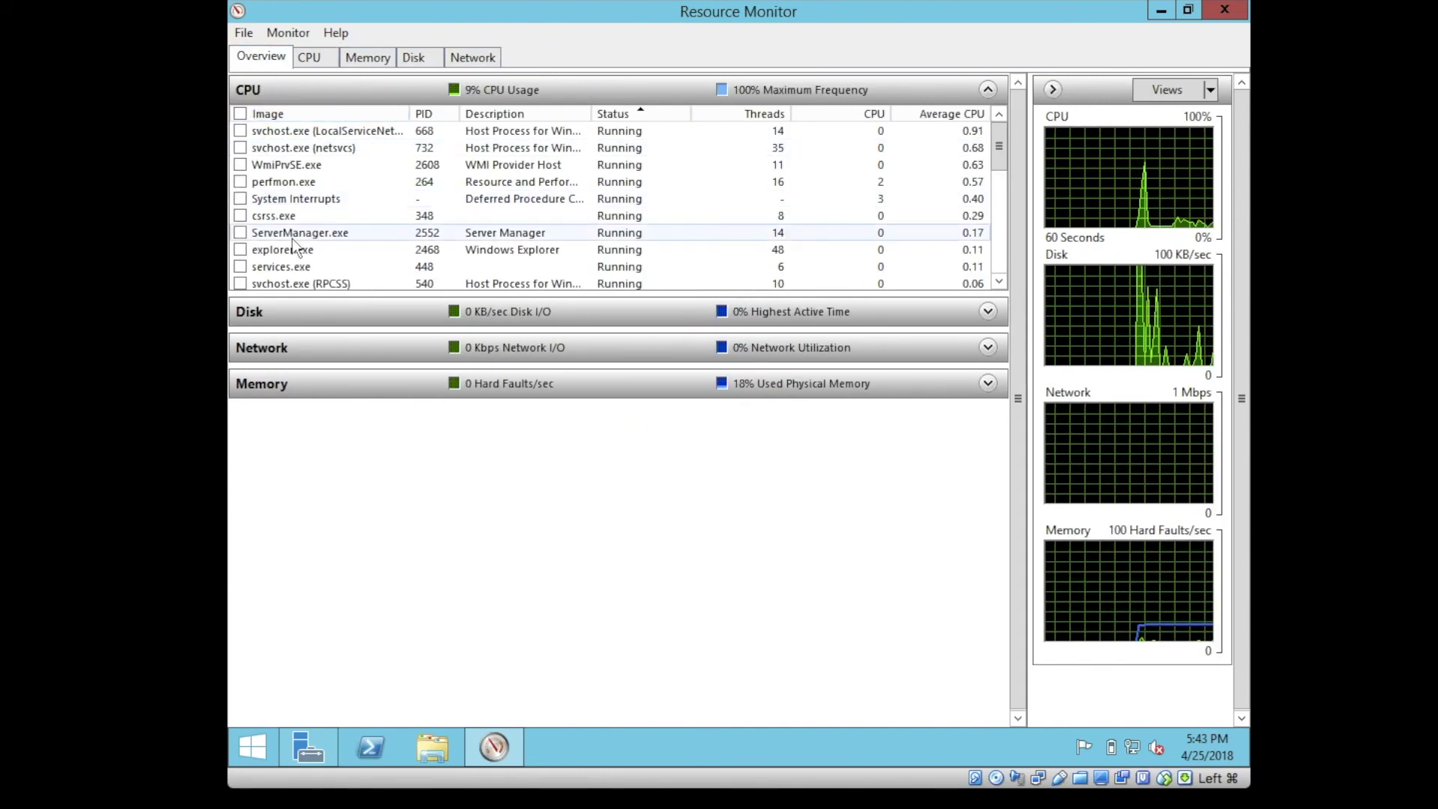
# Filter Disk and Network activity to two svchost.exe processes and ServerManager.exe, then close both windows
pyautogui.click(303, 320)
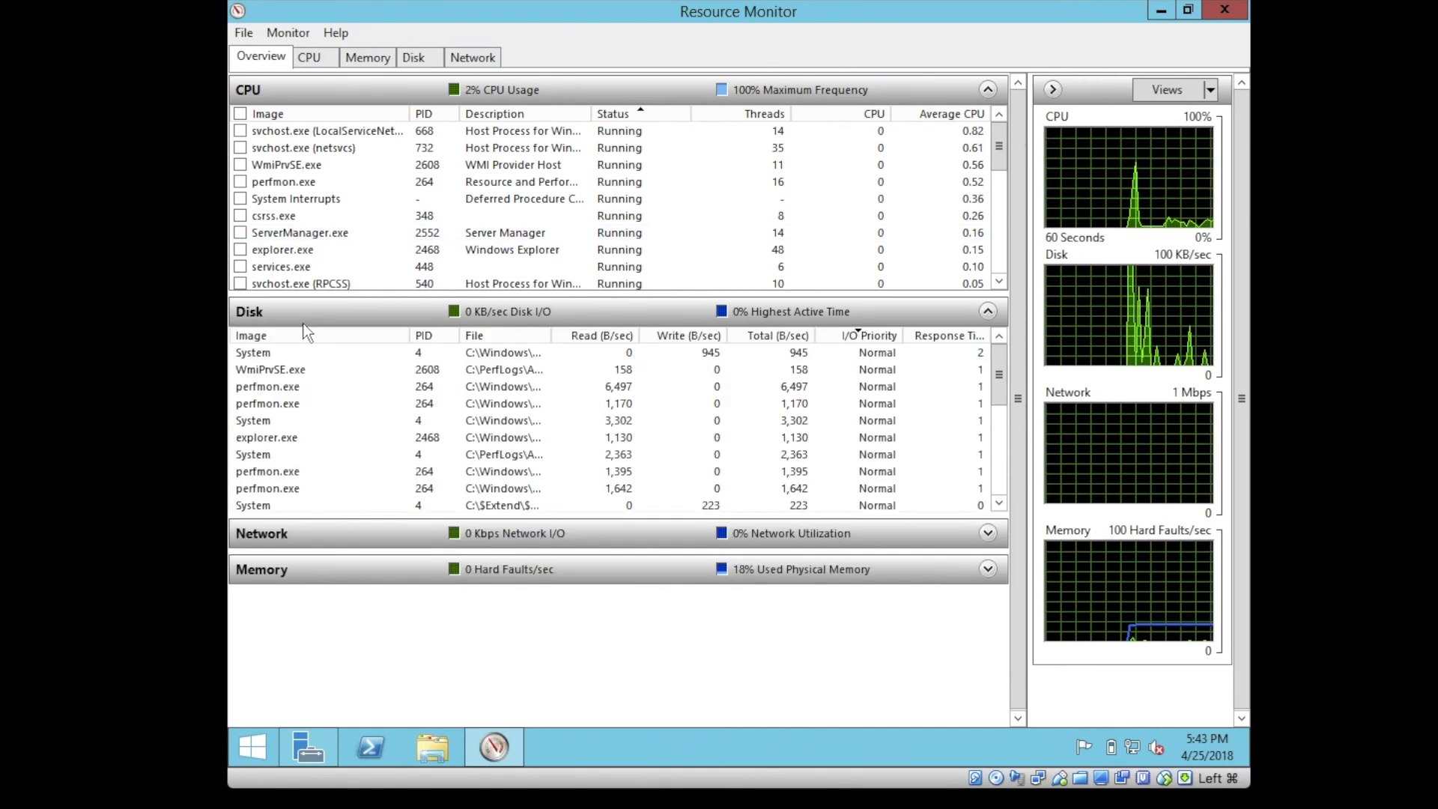
pyautogui.click(310, 538)
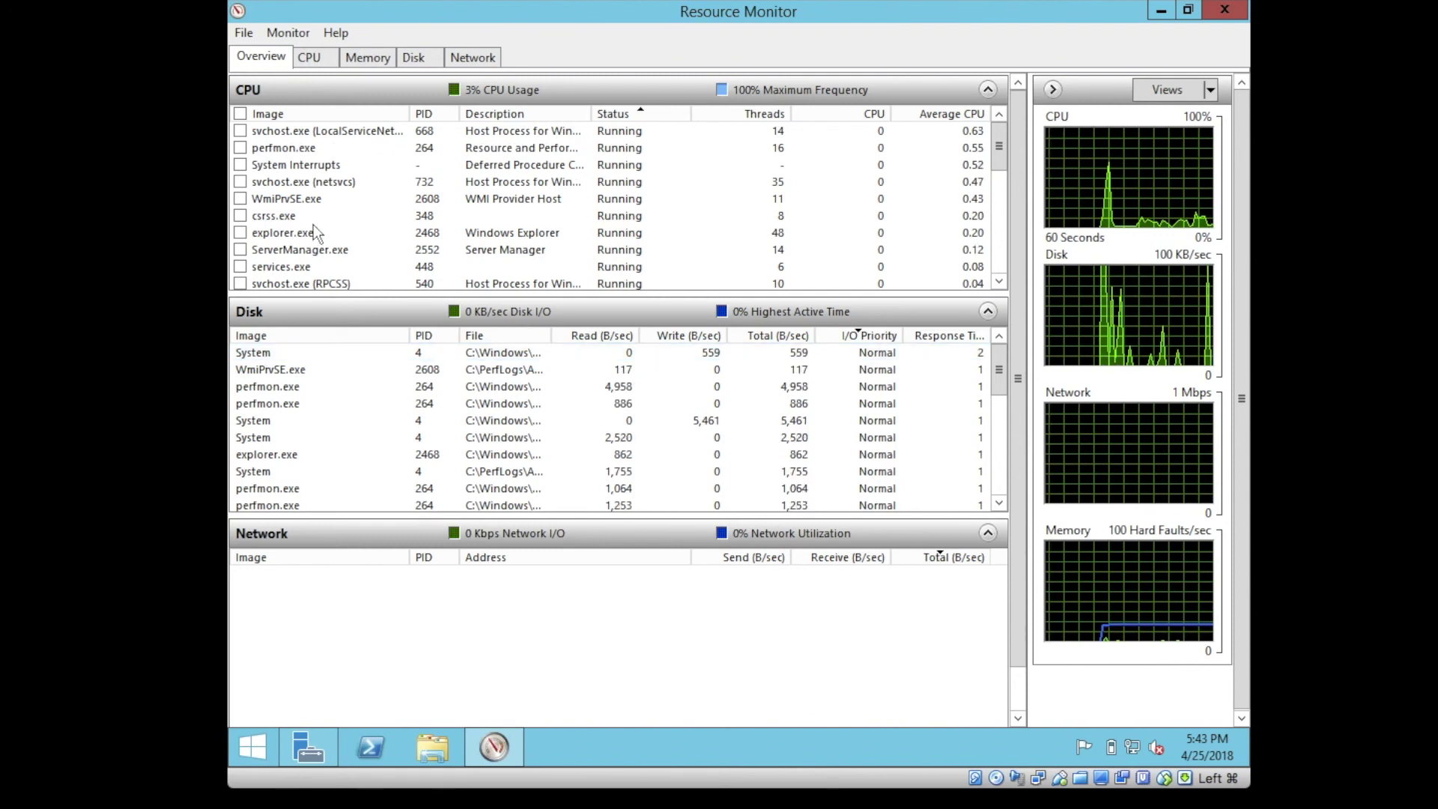
pyautogui.click(241, 148)
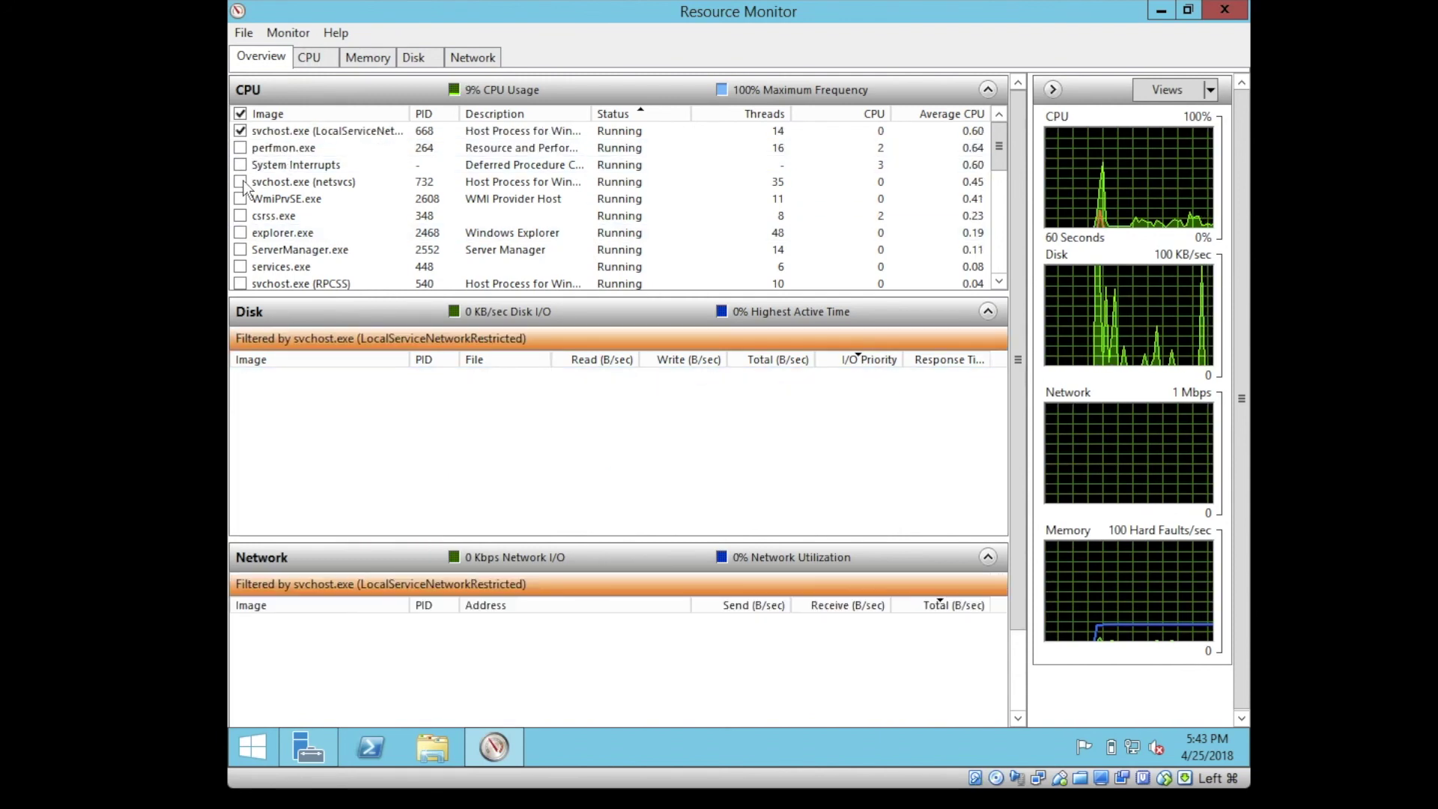
pyautogui.click(241, 182)
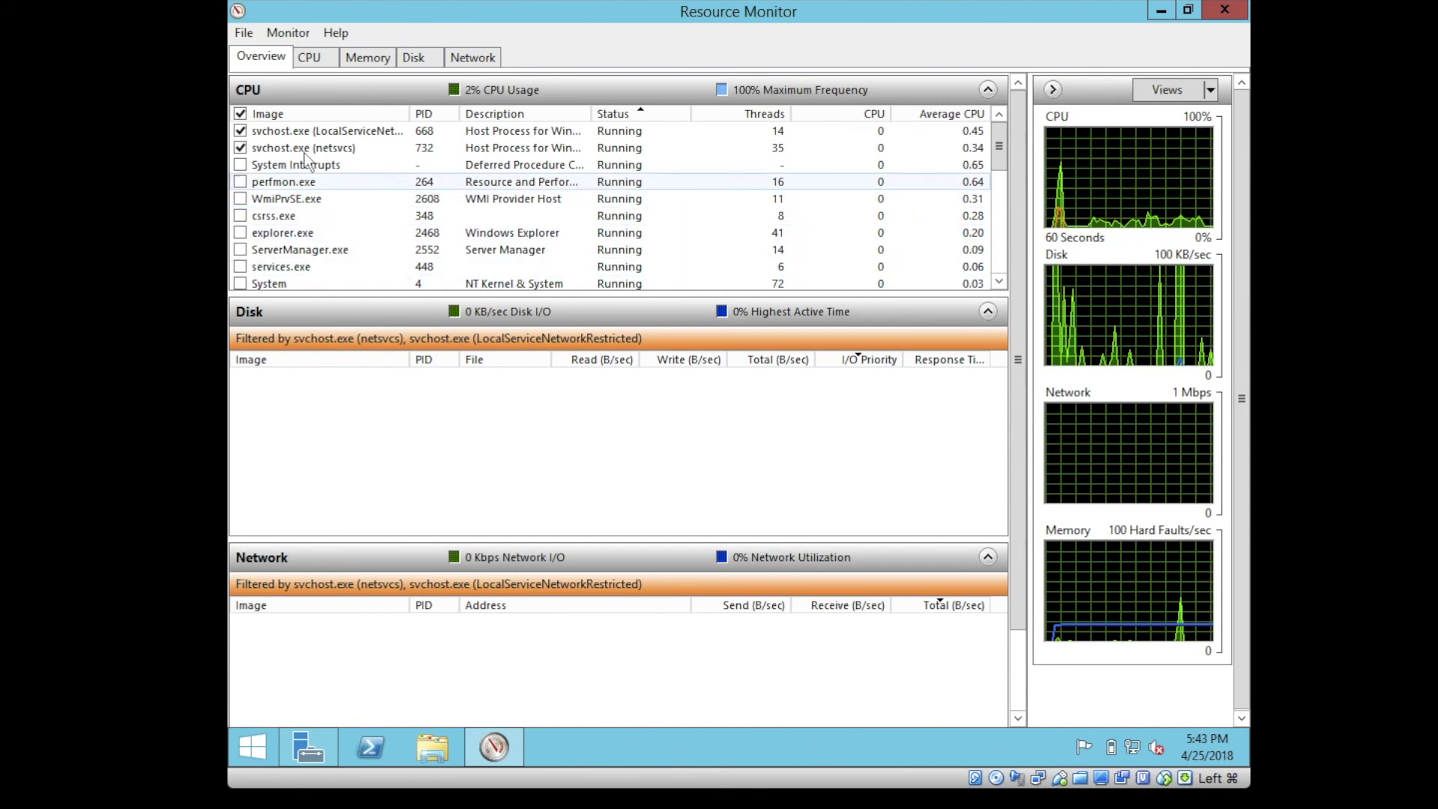
pyautogui.click(240, 250)
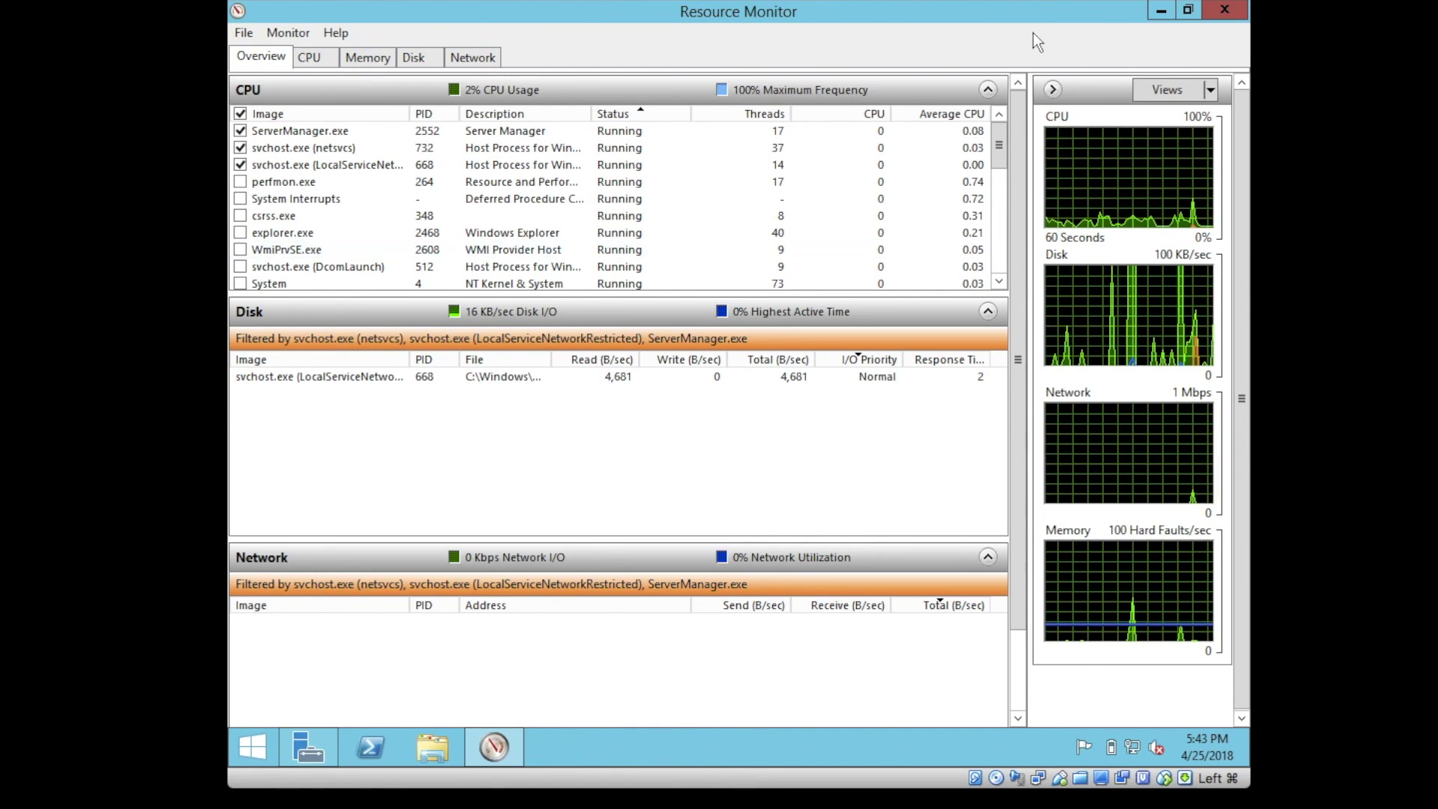
pyautogui.click(1227, 11)
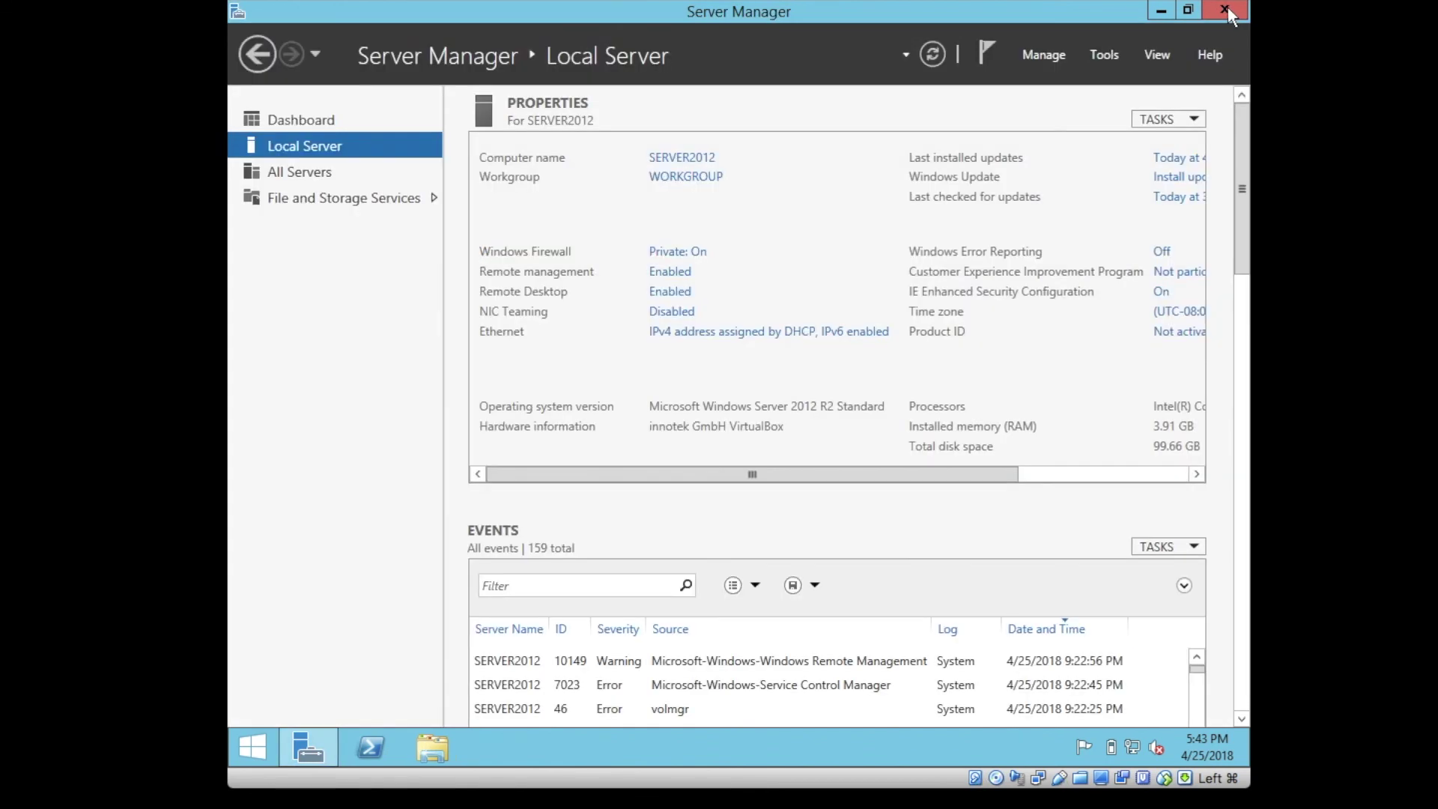
pyautogui.click(1229, 12)
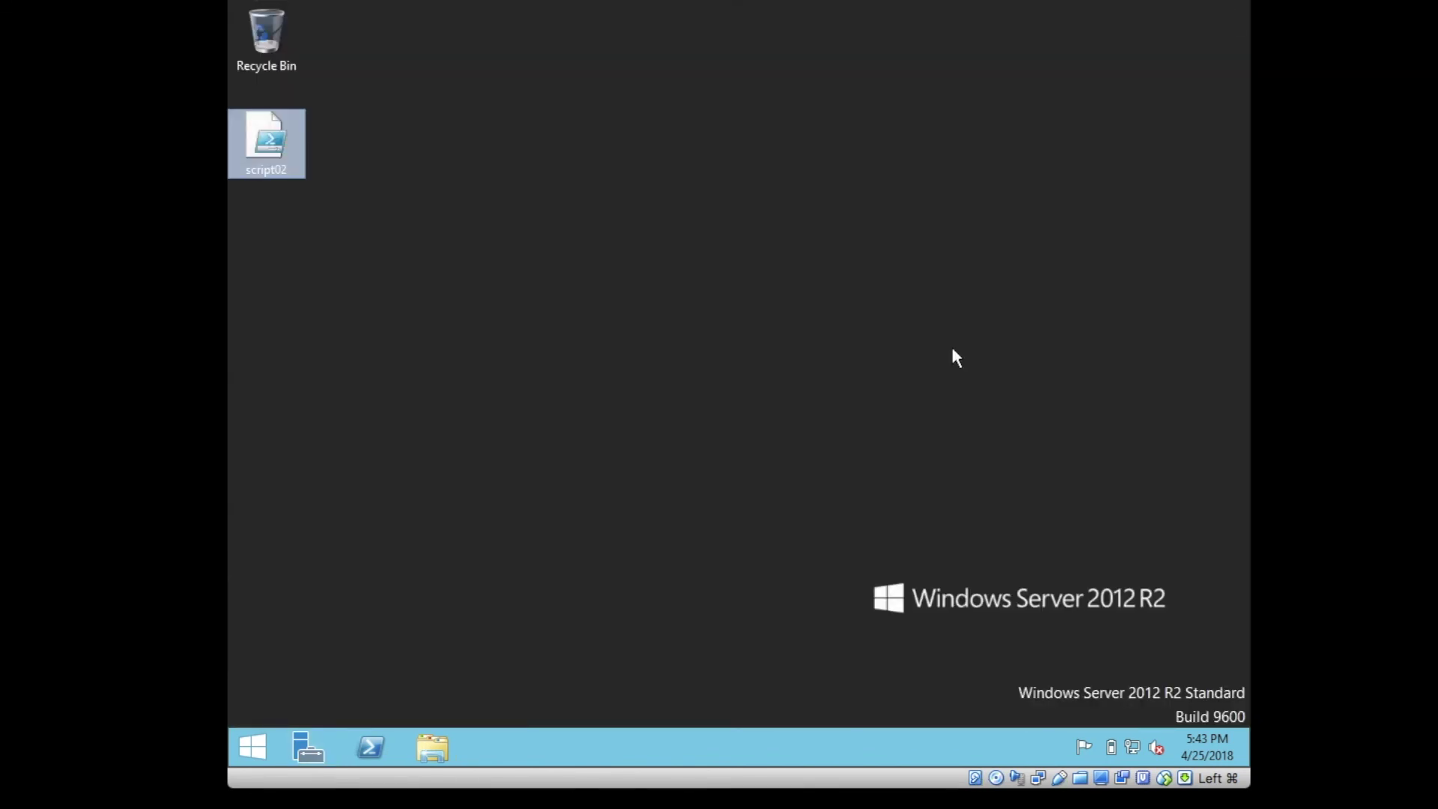